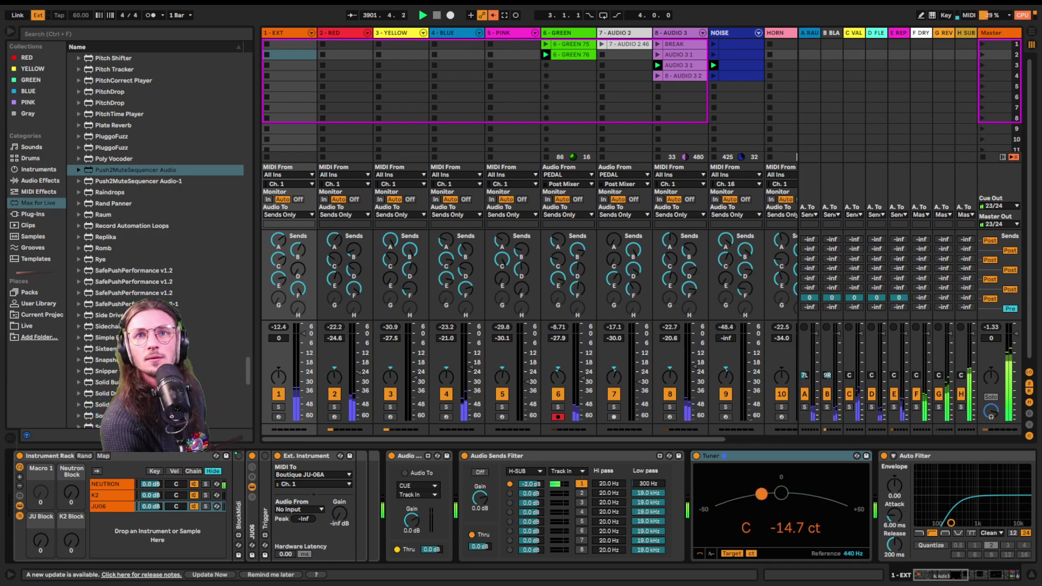
- Hide the browser and unfold the UTIL group track to show the routing tracks inside it
{"action": "key", "text": "ctrl+alt+b"}
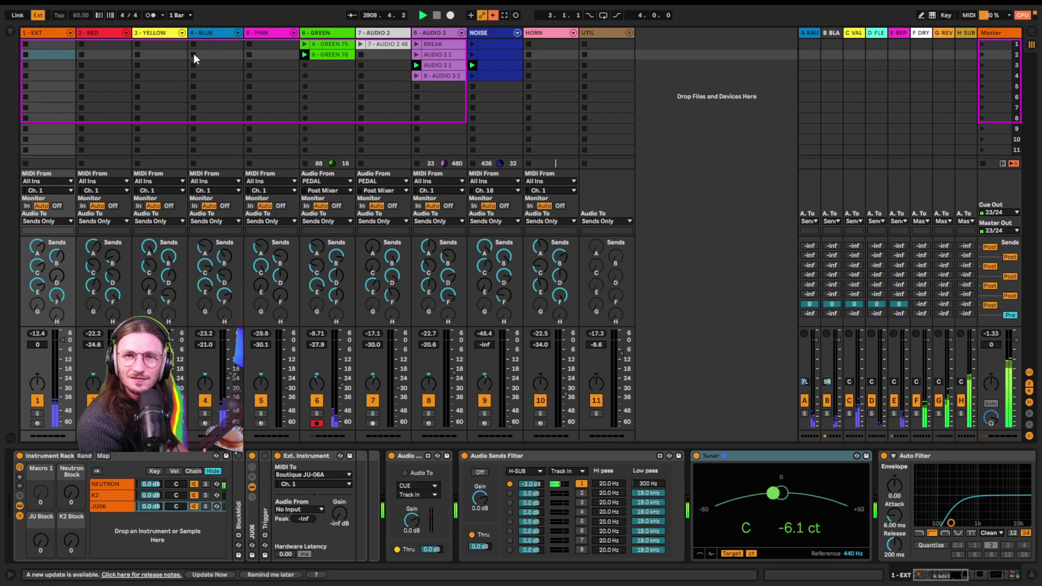
{"action": "left_click", "coordinate": [633, 50]}
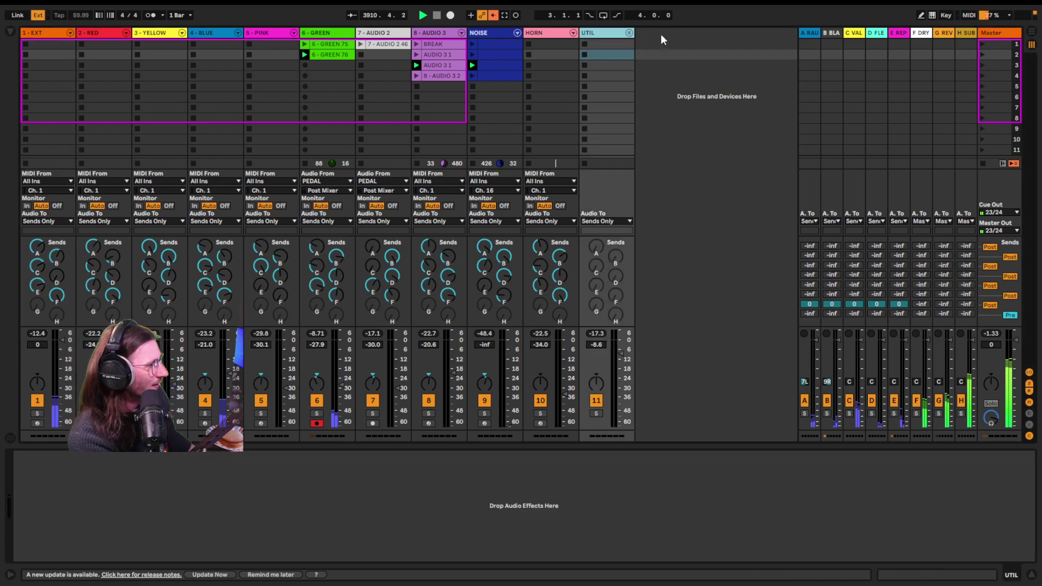
{"action": "left_click", "coordinate": [628, 33]}
- Look through the UTIL group's last tracks, inspecting REAPER ROUTE, KEYS and PUSH ROUTE one after another
{"action": "scroll", "coordinate": [437, 118], "scroll_direction": "right", "scroll_amount": 5}
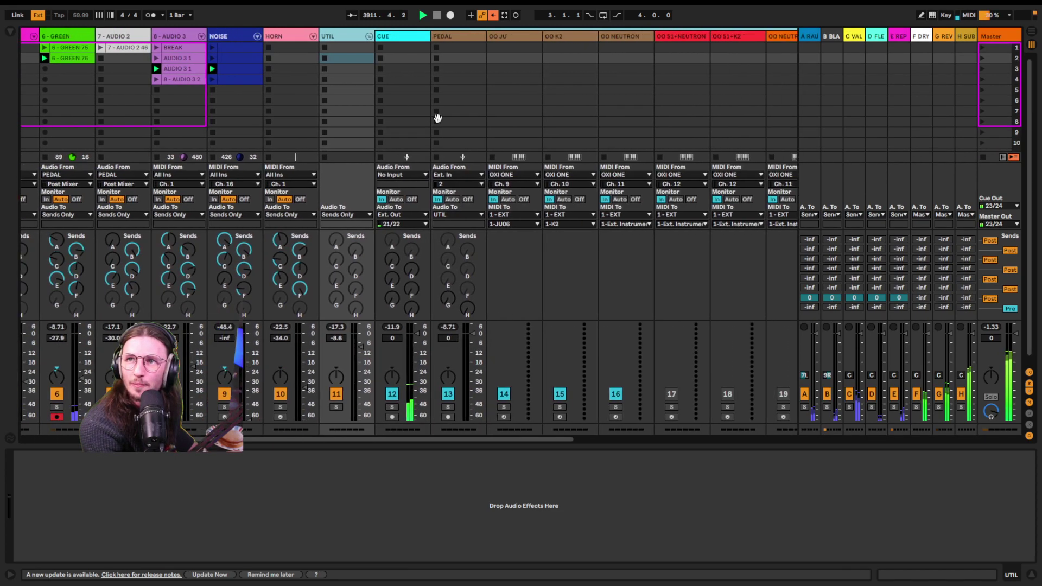
{"action": "scroll", "coordinate": [437, 118], "scroll_direction": "right", "scroll_amount": 1}
{"action": "scroll", "coordinate": [588, 56], "scroll_direction": "right", "scroll_amount": 10}
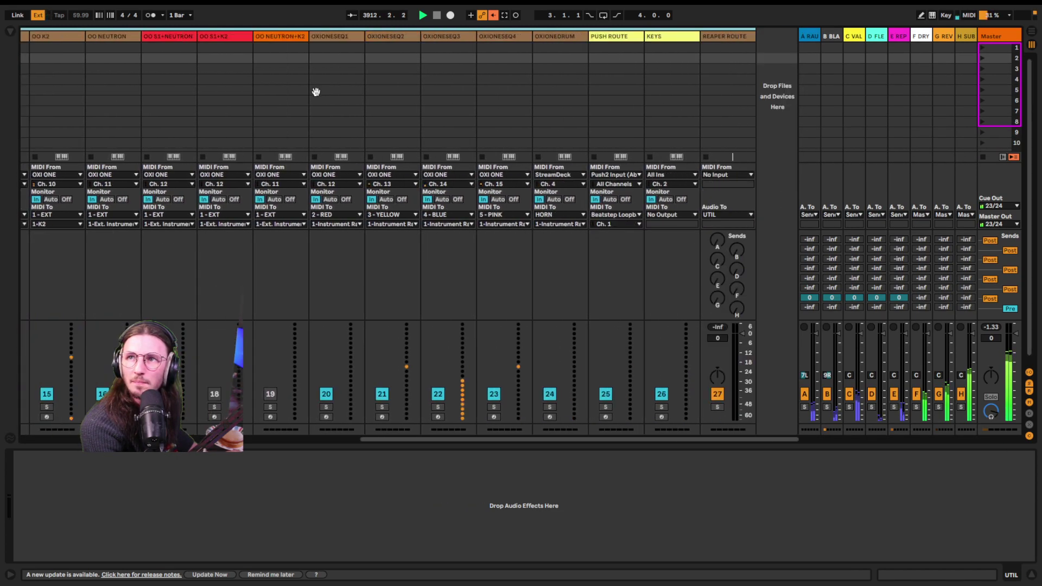
{"action": "left_click", "coordinate": [724, 37]}
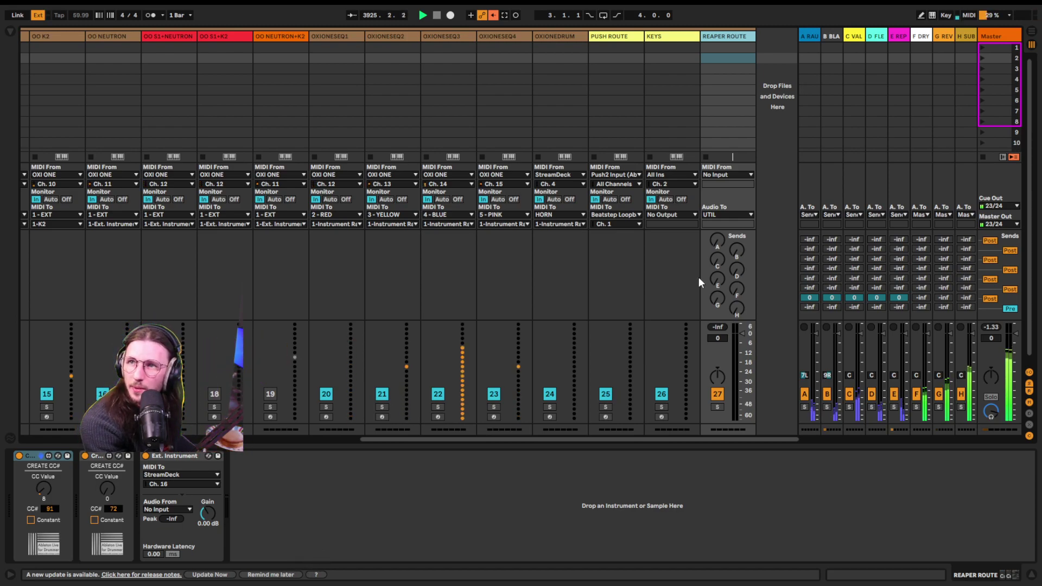
{"action": "left_click", "coordinate": [678, 37]}
{"action": "left_click", "coordinate": [614, 40]}
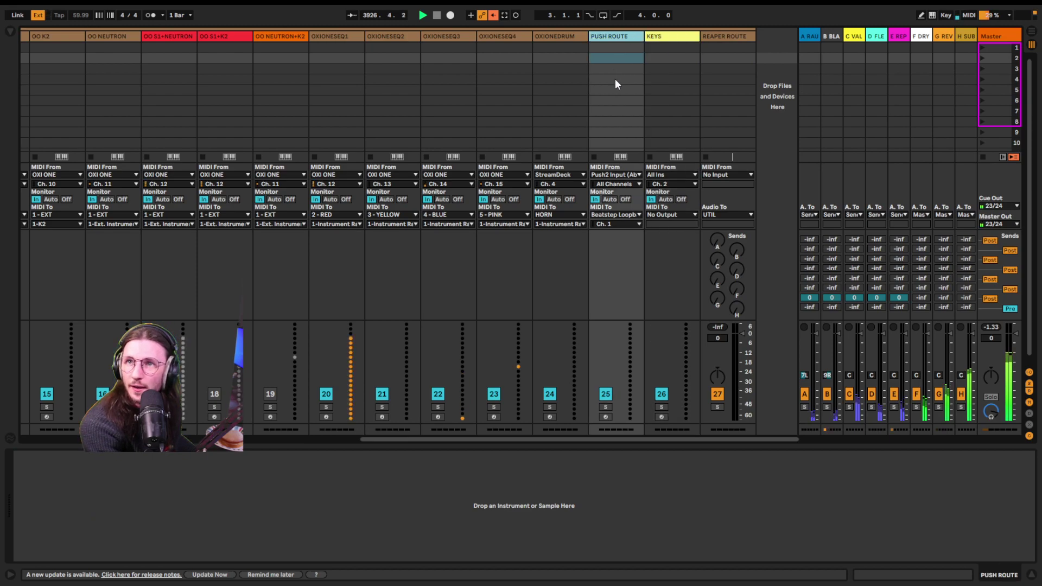
- Select the range of sequencer routing tracks from OXIONEDRUM back to OXIONESEQ1 to review their MIDI routings
{"action": "left_click_drag", "start_coordinate": [601, 101], "coordinate": [640, 109]}
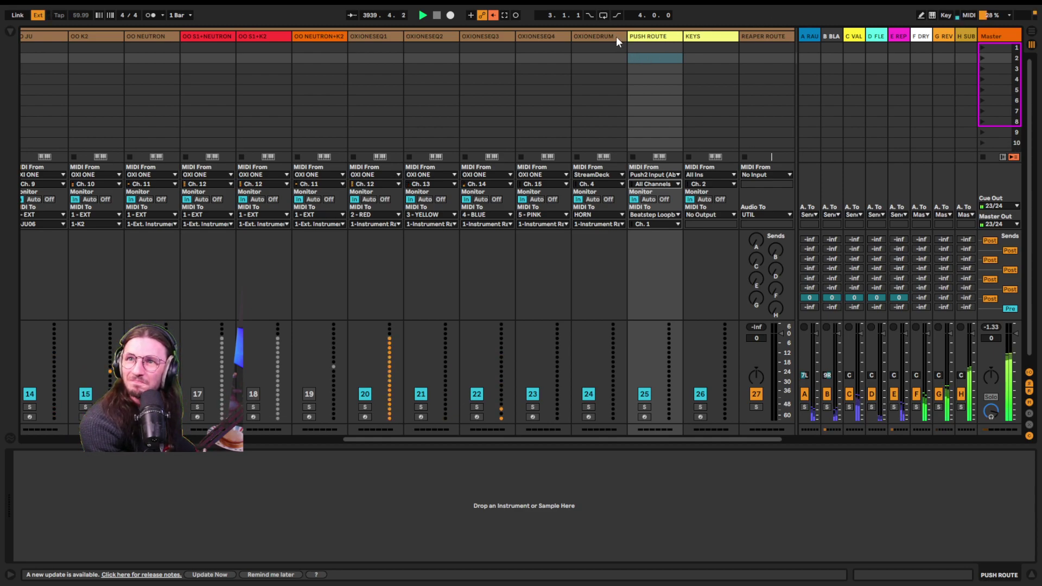
{"action": "left_click", "coordinate": [595, 46]}
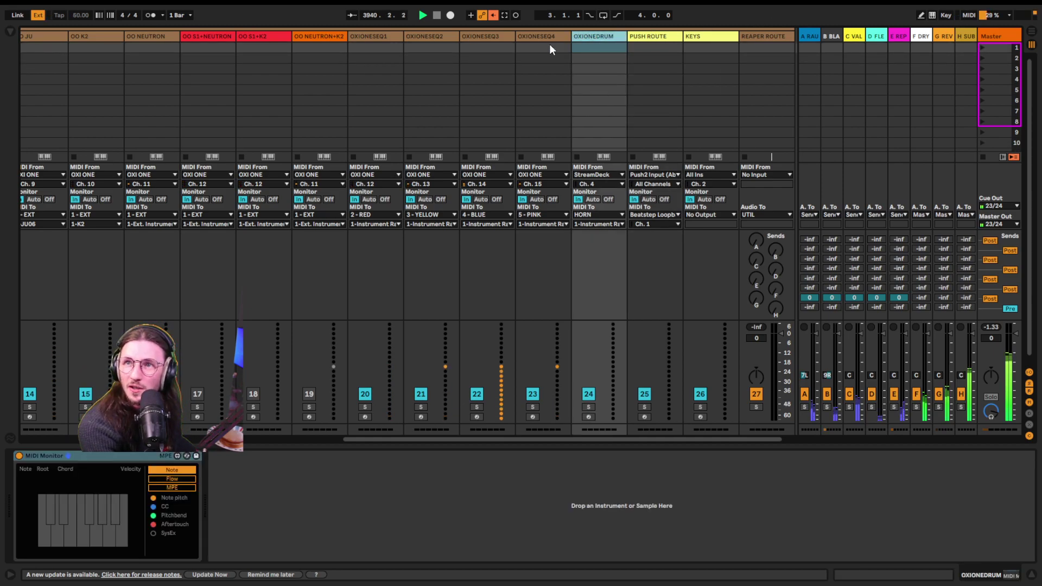
{"action": "left_click", "coordinate": [377, 37], "text": "shift"}
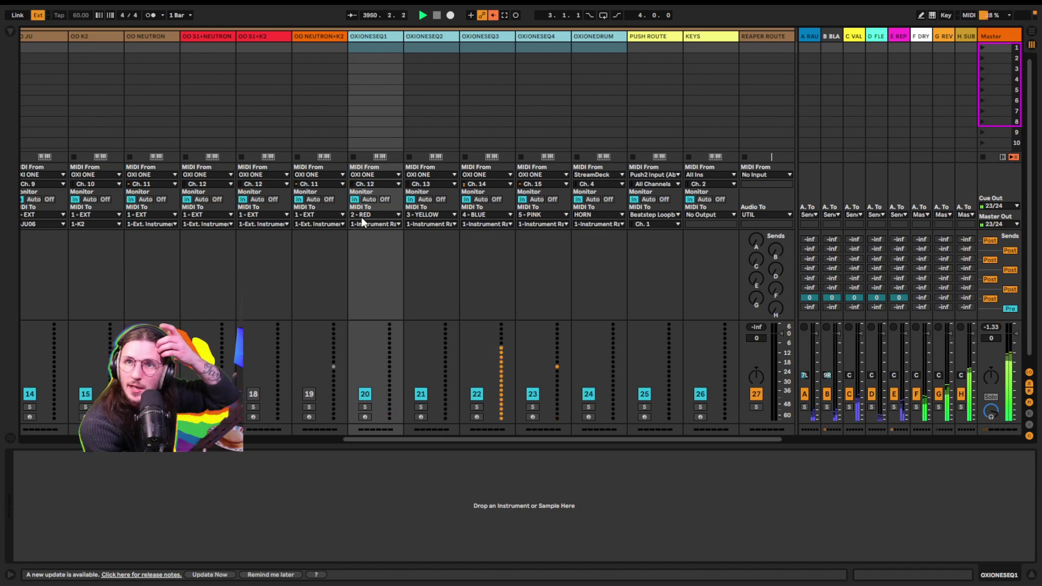
- Select the combined-synth routing tracks from OO NEUTRON+K2 back to OO S1+NEUTRON and review their MIDI inputs and outputs
{"action": "left_click", "coordinate": [317, 37]}
{"action": "left_click", "coordinate": [204, 36], "text": "shift"}
{"action": "scroll", "coordinate": [237, 97], "scroll_direction": "left", "scroll_amount": 3}
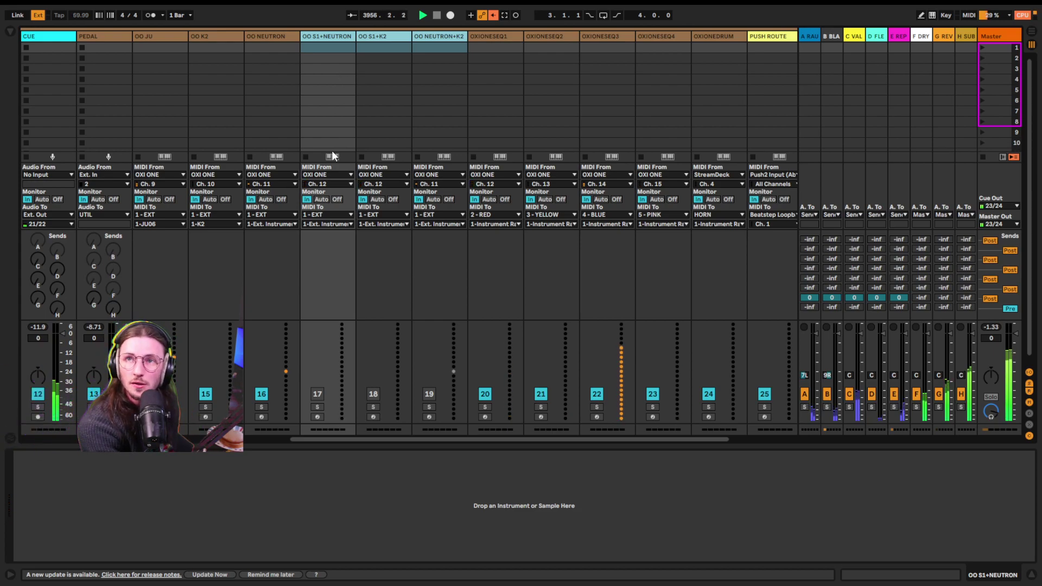
{"action": "left_click", "coordinate": [332, 58]}
- Select the single-synth routing tracks from OO NEUTRON back to OO JU to review their MIDI routings
{"action": "scroll", "coordinate": [295, 42], "scroll_direction": "left", "scroll_amount": 1}
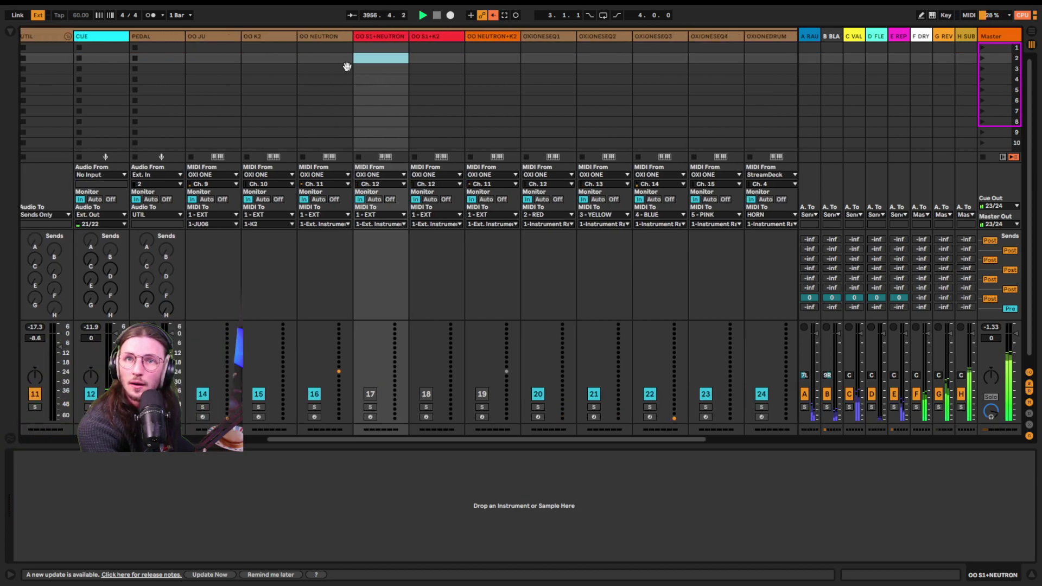
{"action": "scroll", "coordinate": [347, 66], "scroll_direction": "left", "scroll_amount": 3}
{"action": "left_click", "coordinate": [484, 34]}
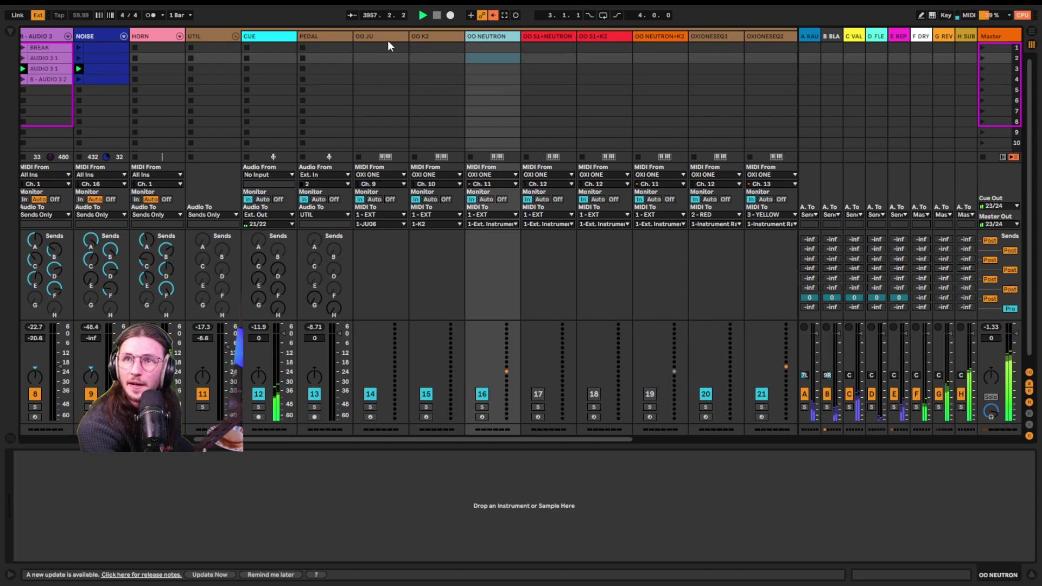
{"action": "left_click", "coordinate": [386, 34], "text": "shift"}
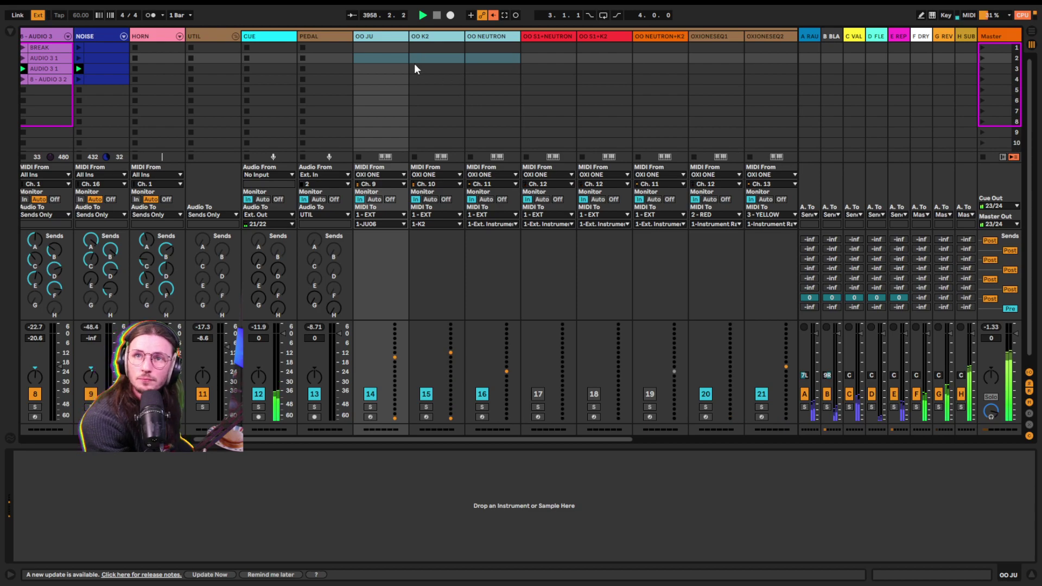
- Inspect the effects and output routing of the PEDAL and CUE tracks, finishing by folding the UTIL group
{"action": "left_click", "coordinate": [325, 57]}
{"action": "scroll", "coordinate": [309, 83], "scroll_direction": "left", "scroll_amount": 4}
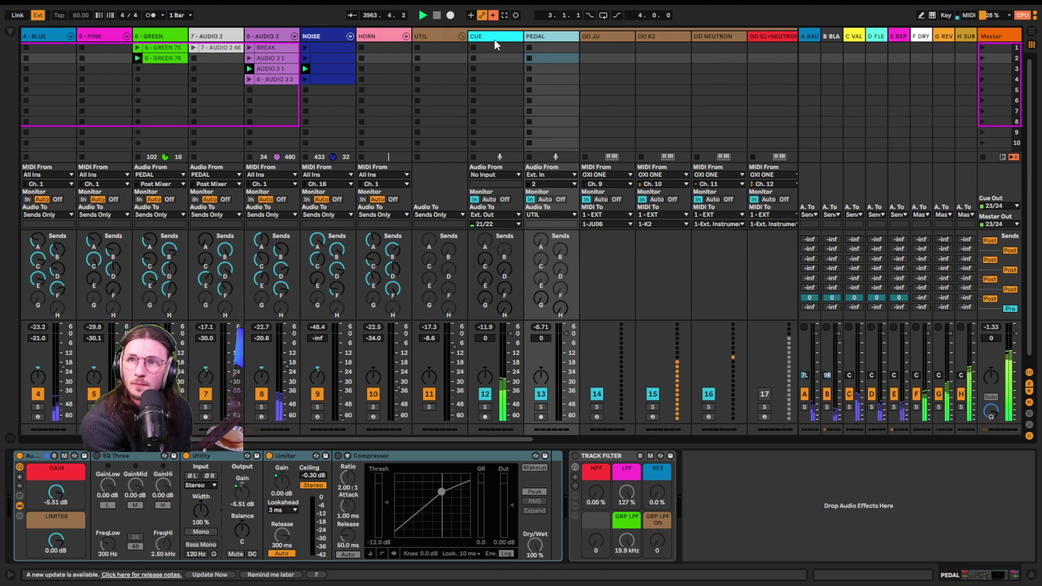
{"action": "left_click", "coordinate": [481, 58]}
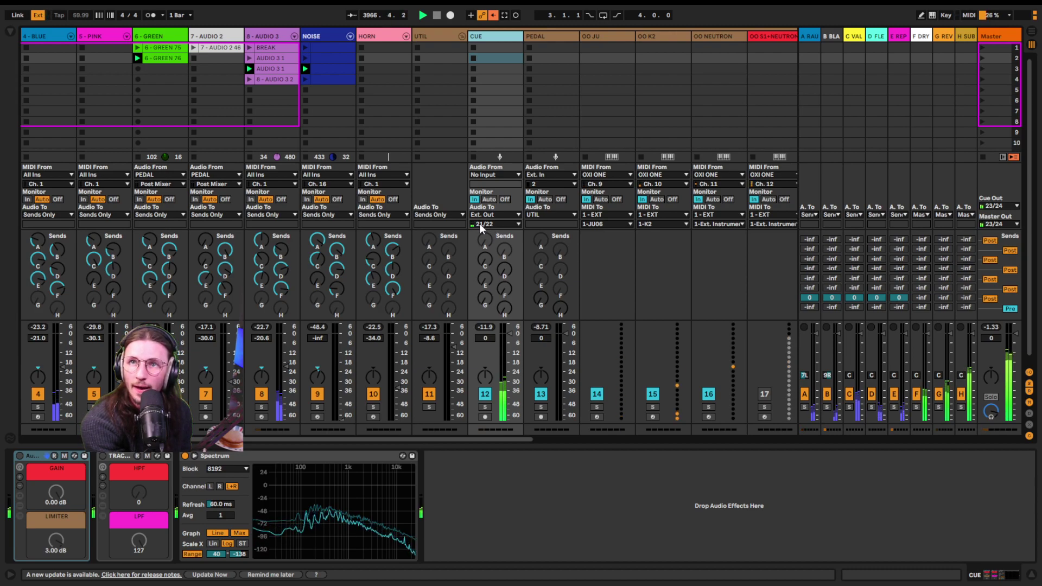
{"action": "left_click", "coordinate": [465, 36]}
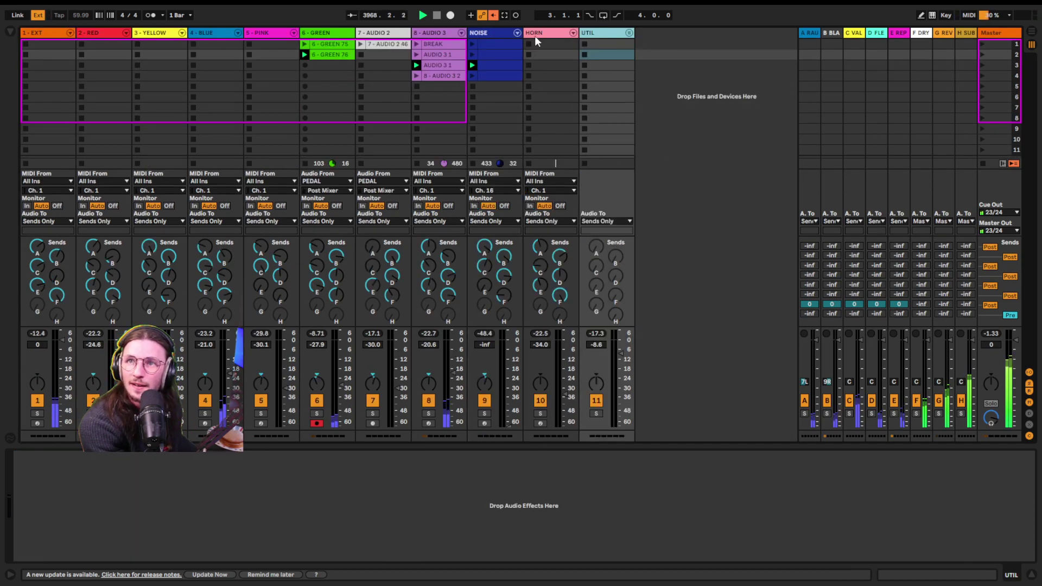
- Inspect the HORN track's devices, highlighting the Random MIDI effect and the choo choo sampler
{"action": "left_click", "coordinate": [564, 201]}
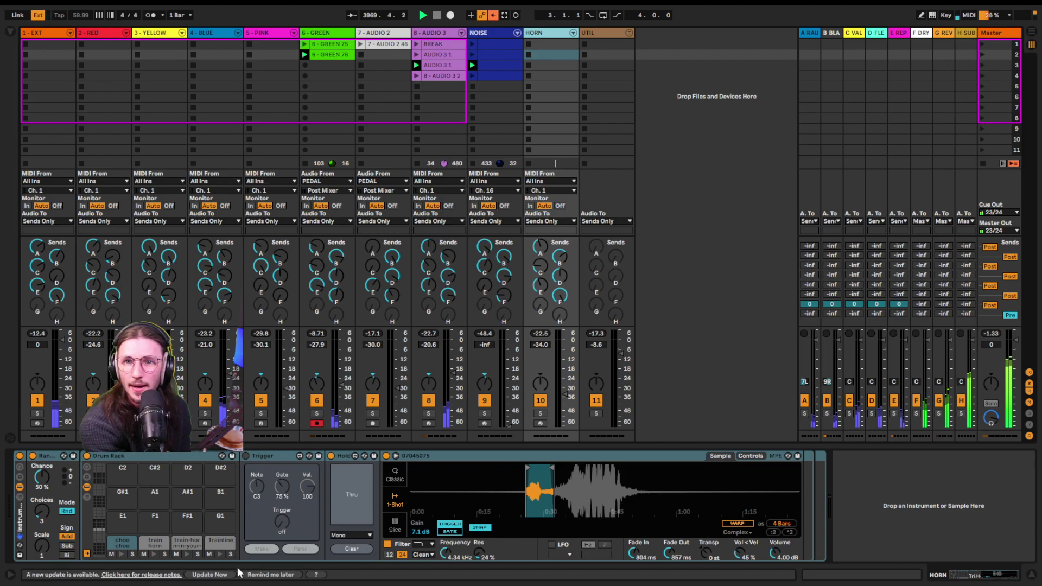
{"action": "left_click", "coordinate": [55, 468]}
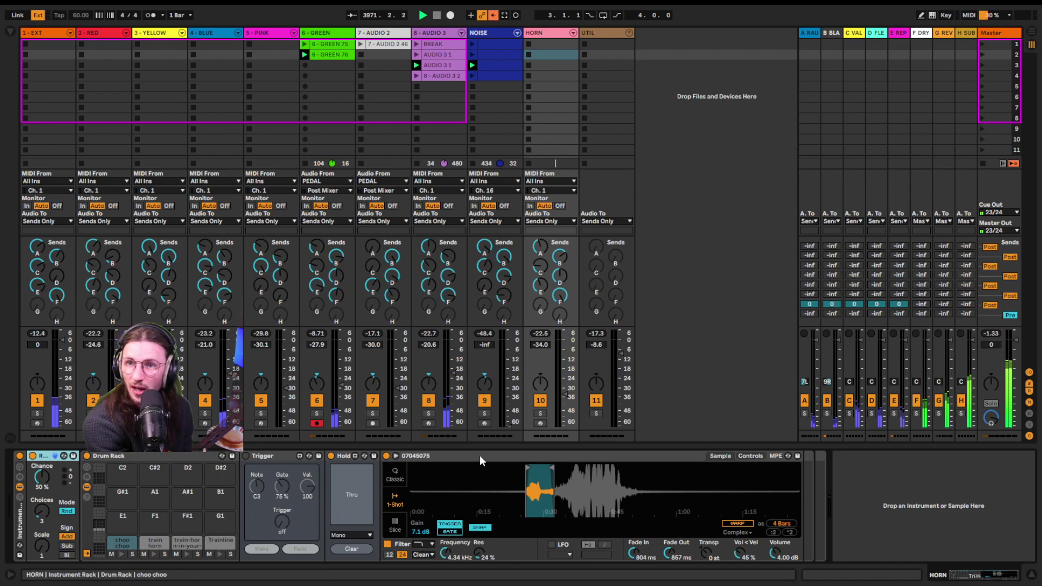
{"action": "left_click", "coordinate": [561, 506]}
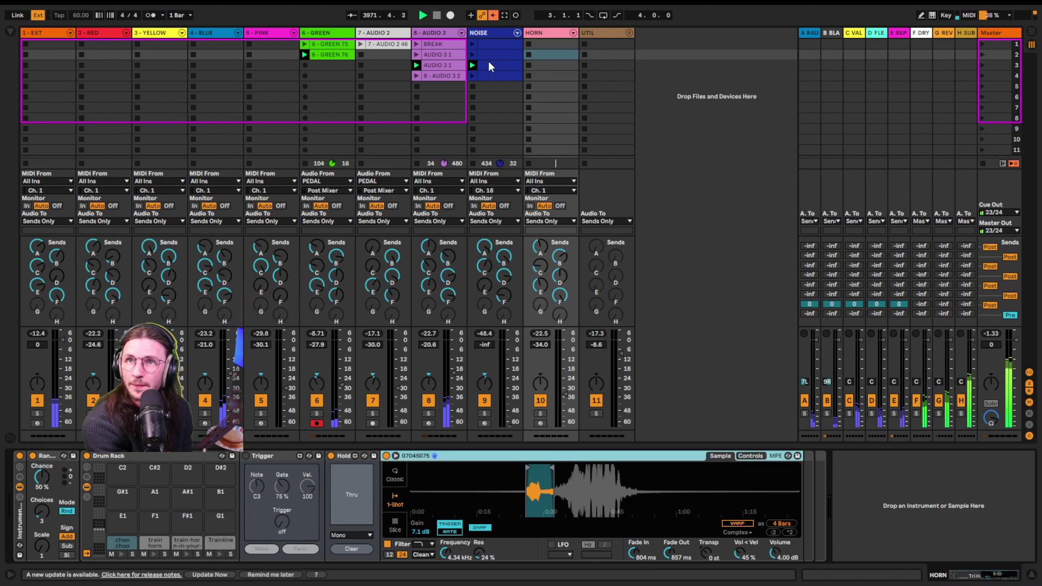
- View the notes of the playing AUDIO 3 1 clip on track 8 and return to the track's devices
{"action": "left_click", "coordinate": [441, 34]}
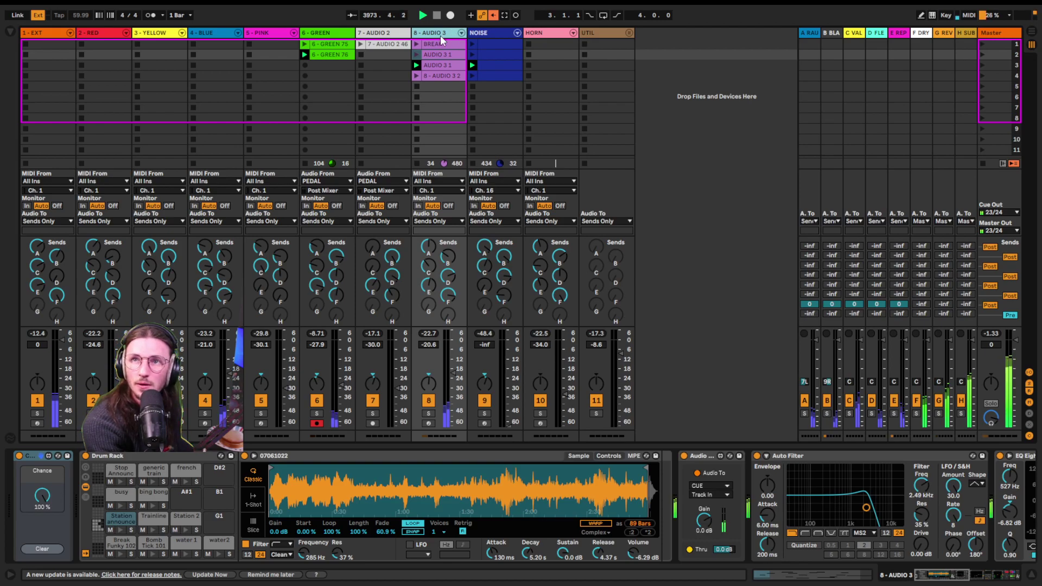
{"action": "double_click", "coordinate": [441, 66]}
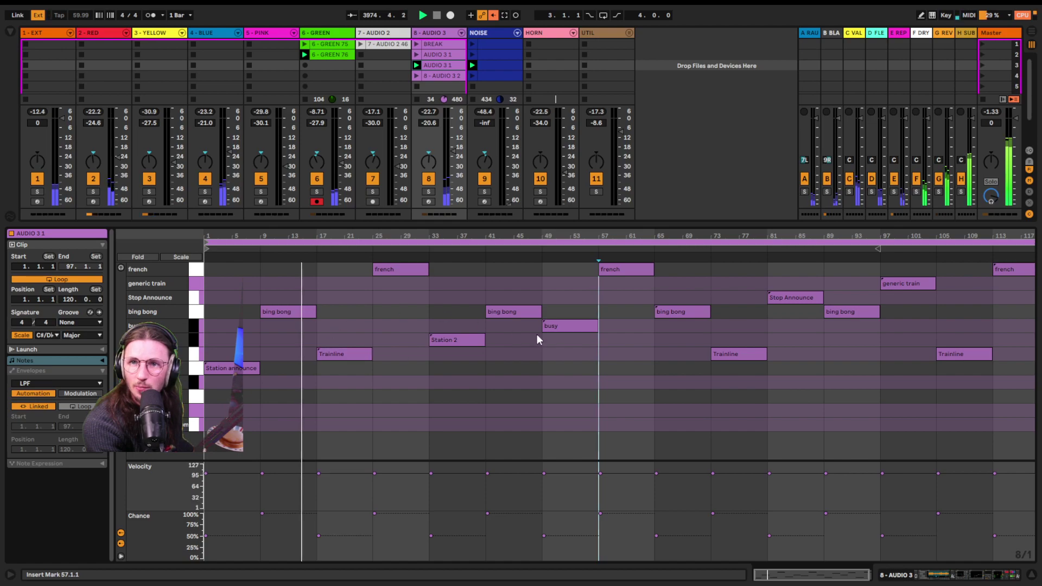
{"action": "key", "text": "shift+Tab"}
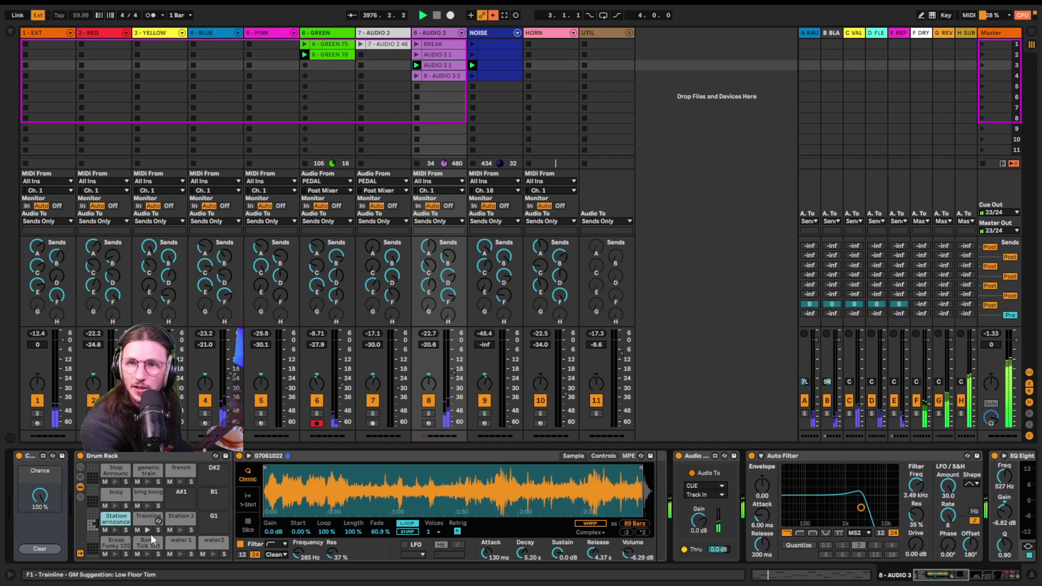
- Inspect the Drum Rack samples on the french, water 1, Break Funky 102 and Bomb Tick 101 pads
{"action": "left_click", "coordinate": [149, 471]}
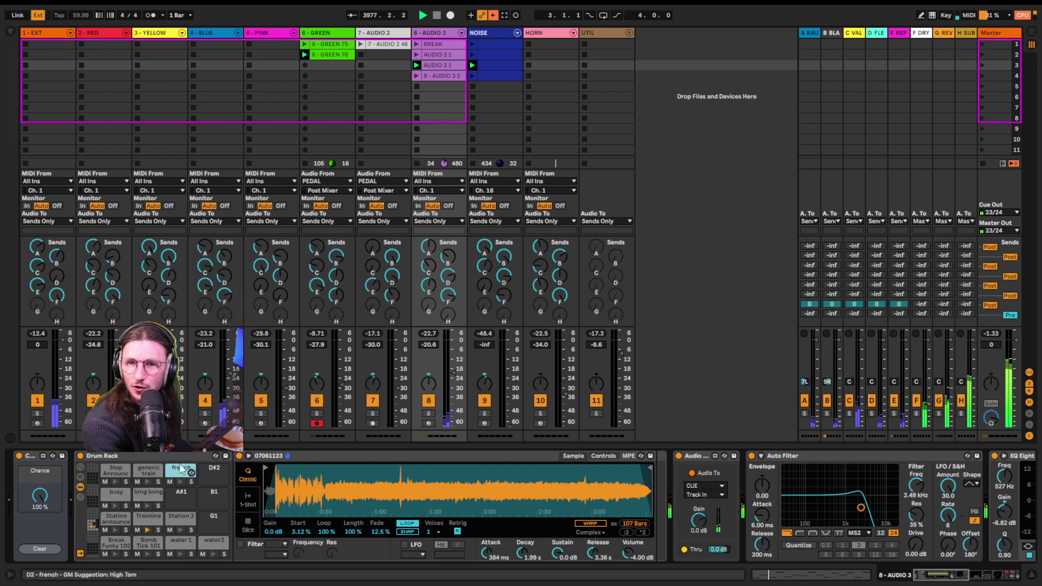
{"action": "left_click", "coordinate": [176, 545]}
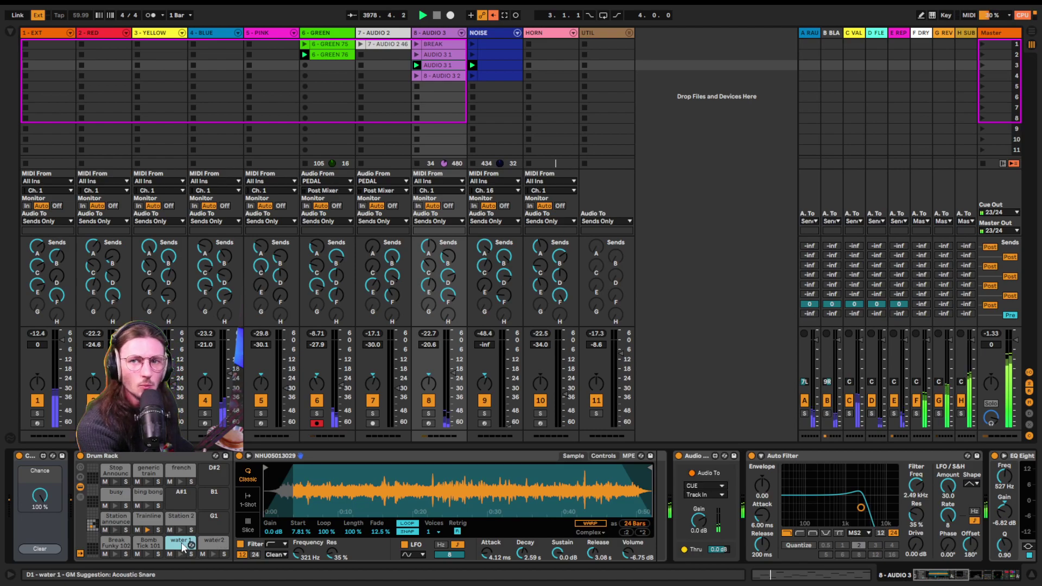
{"action": "left_click", "coordinate": [106, 541]}
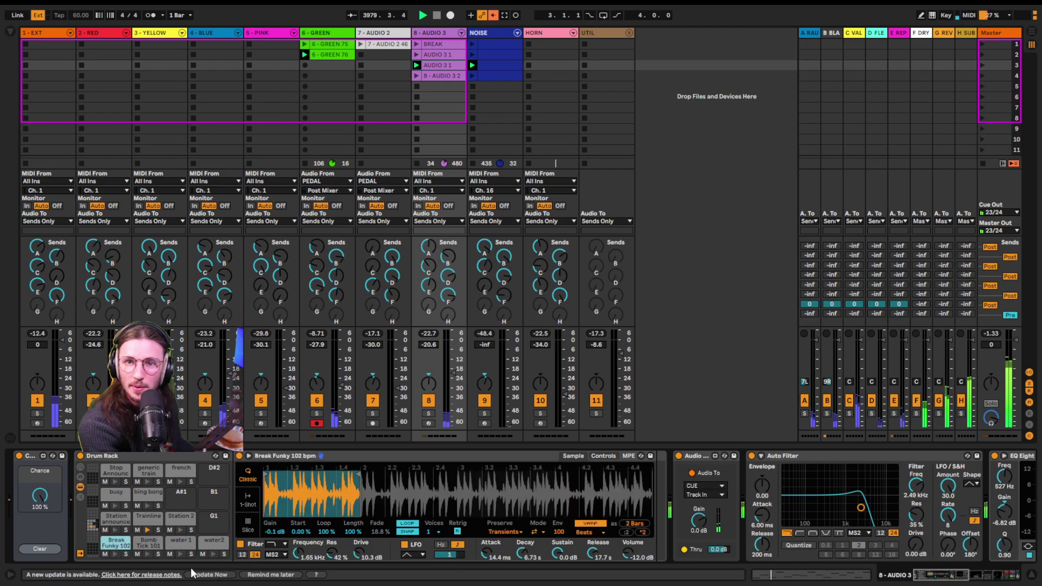
{"action": "left_click", "coordinate": [148, 541]}
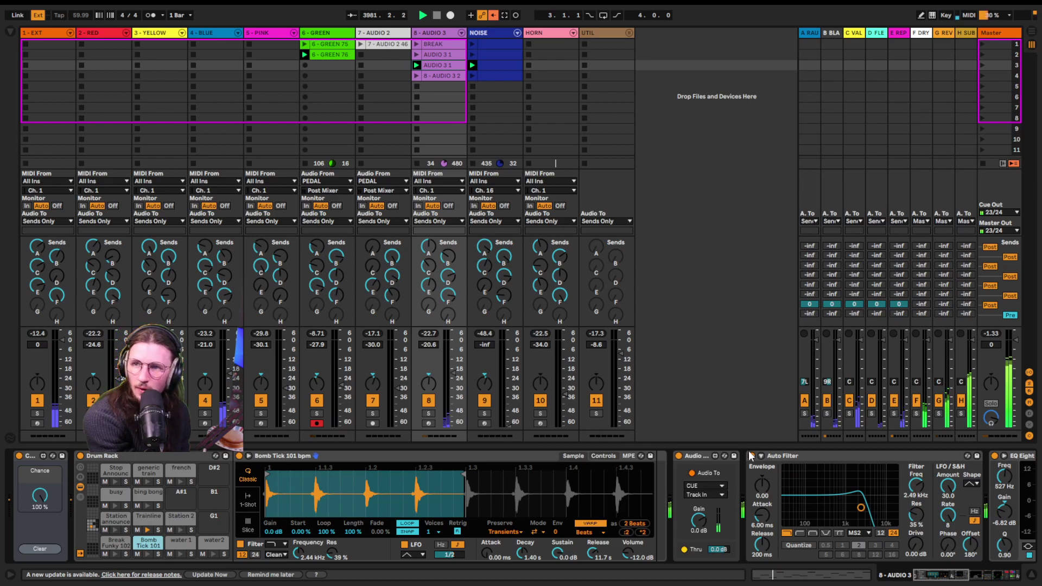
- Examine the 8-AUDIO 3 effects chain from the audio send to CUE through Auto Filter, EQ Eight and Auto Pan
{"action": "left_click", "coordinate": [678, 475]}
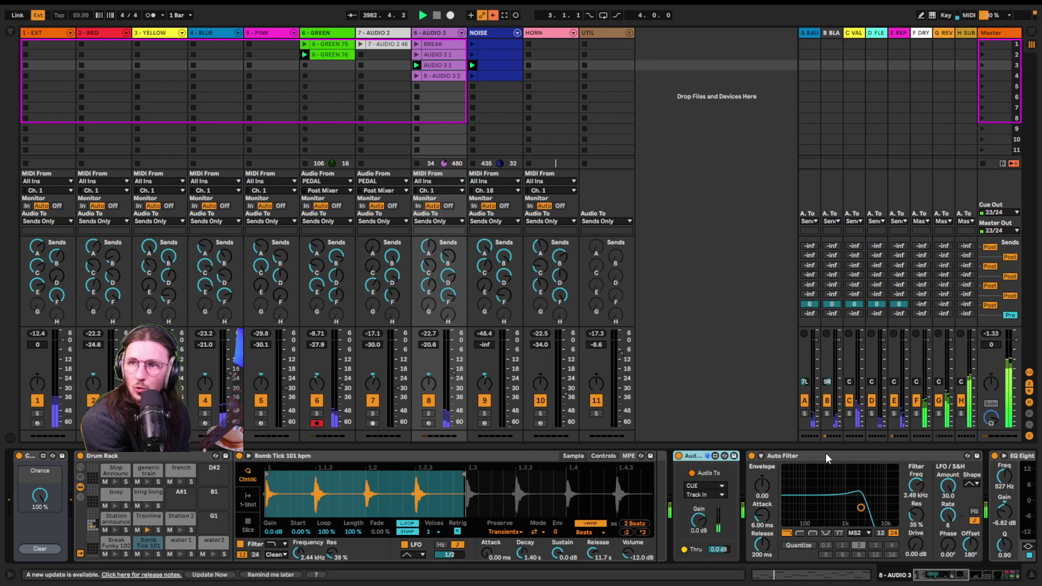
{"action": "scroll", "coordinate": [886, 456], "scroll_direction": "right", "scroll_amount": 5}
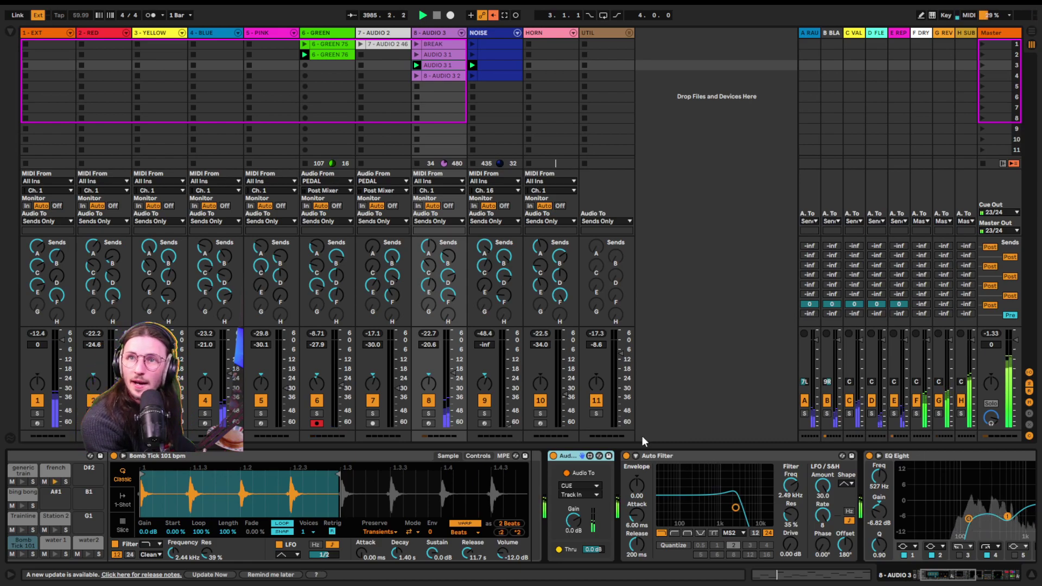
{"action": "left_click", "coordinate": [717, 459]}
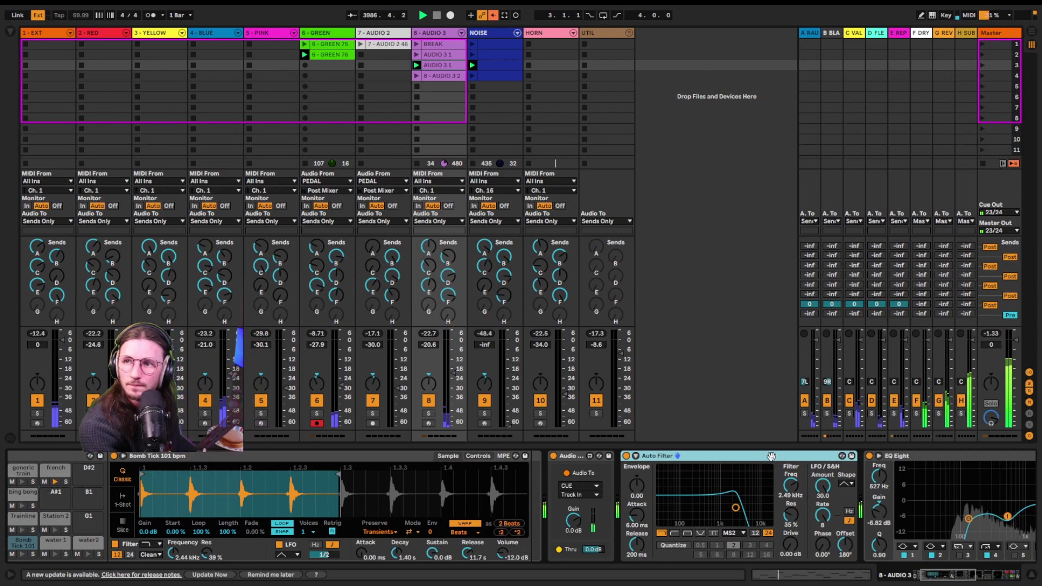
{"action": "scroll", "coordinate": [597, 505], "scroll_direction": "right", "scroll_amount": 5}
{"action": "left_click", "coordinate": [594, 461]}
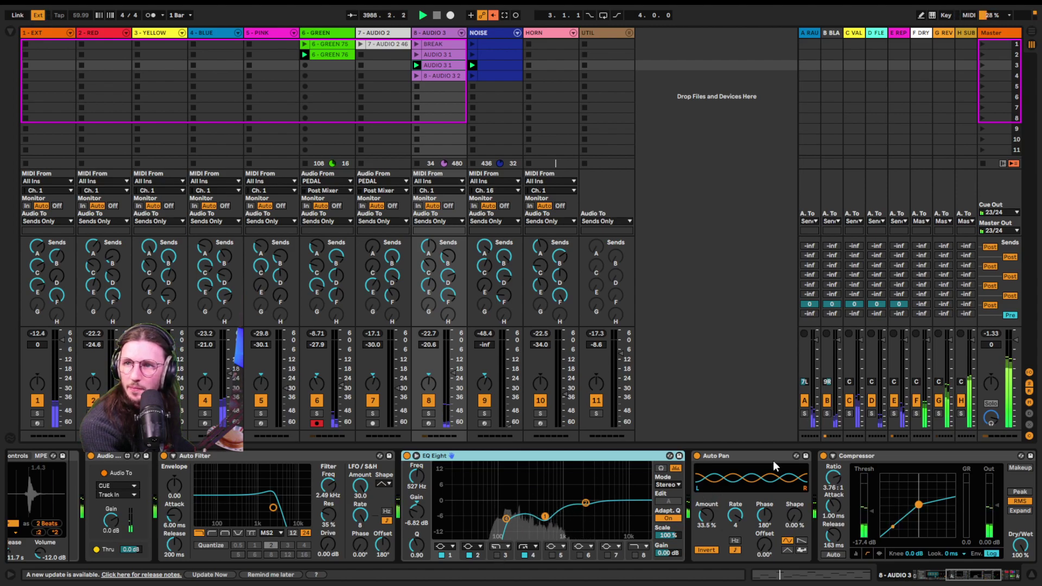
{"action": "left_click", "coordinate": [777, 477]}
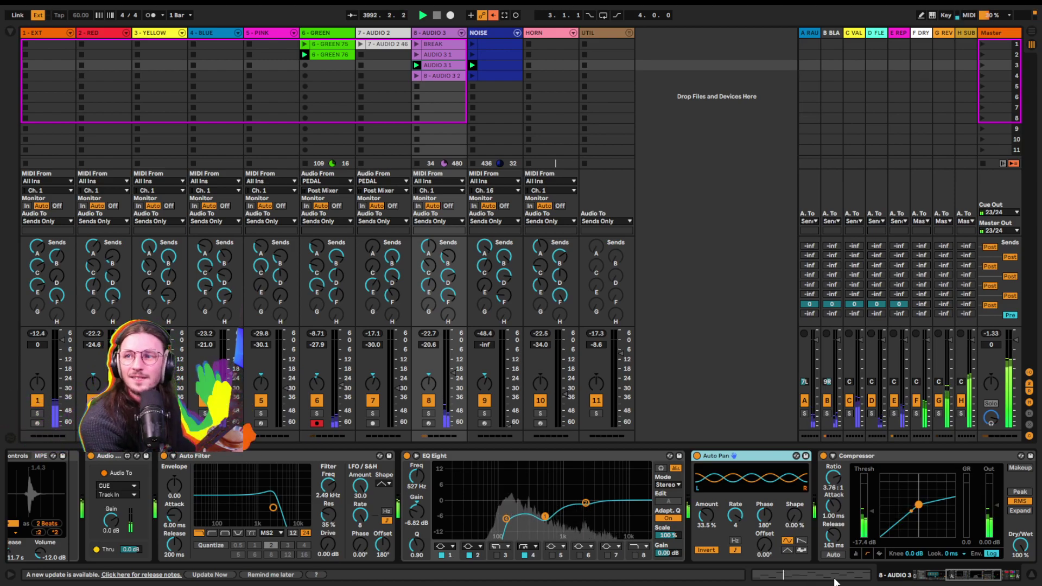
- Examine the end of the 8-AUDIO 3 effects chain: the Compressor, the volume rack and the TRACK FILTER rack
{"action": "scroll", "coordinate": [622, 476], "scroll_direction": "right", "scroll_amount": 5}
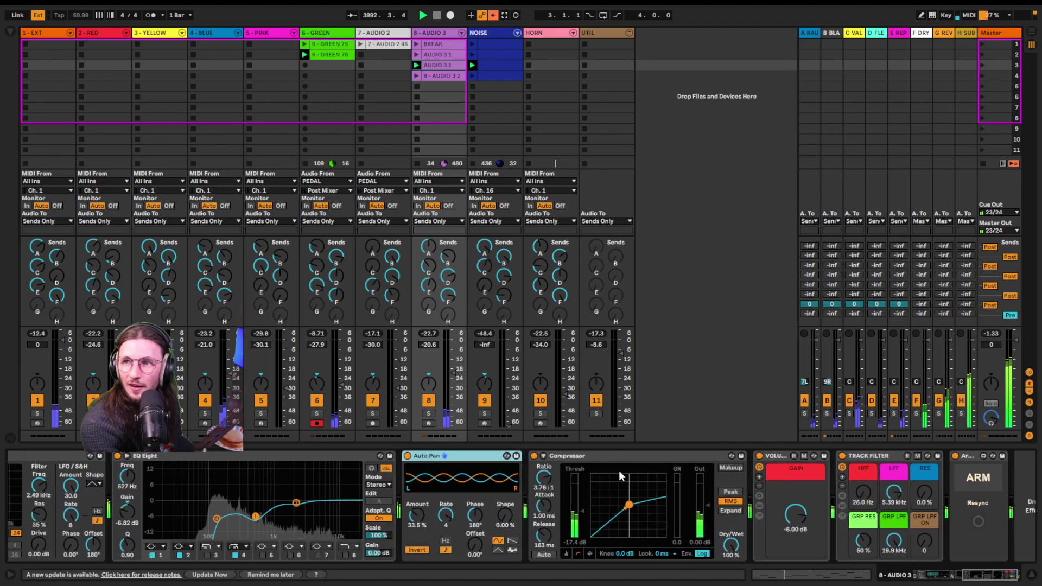
{"action": "left_click", "coordinate": [646, 460]}
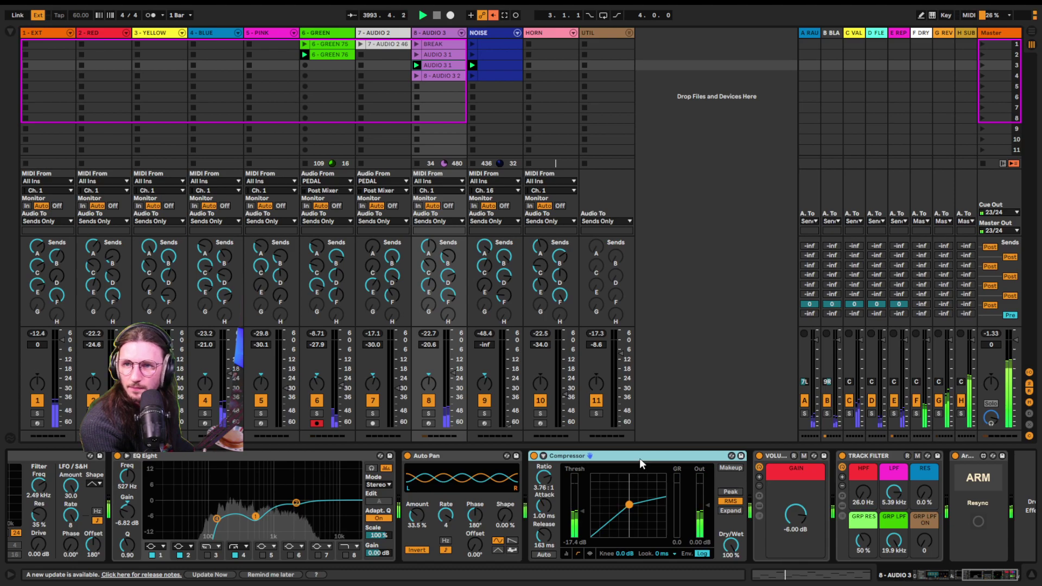
{"action": "scroll", "coordinate": [646, 461], "scroll_direction": "right", "scroll_amount": 1}
{"action": "left_click", "coordinate": [740, 463]}
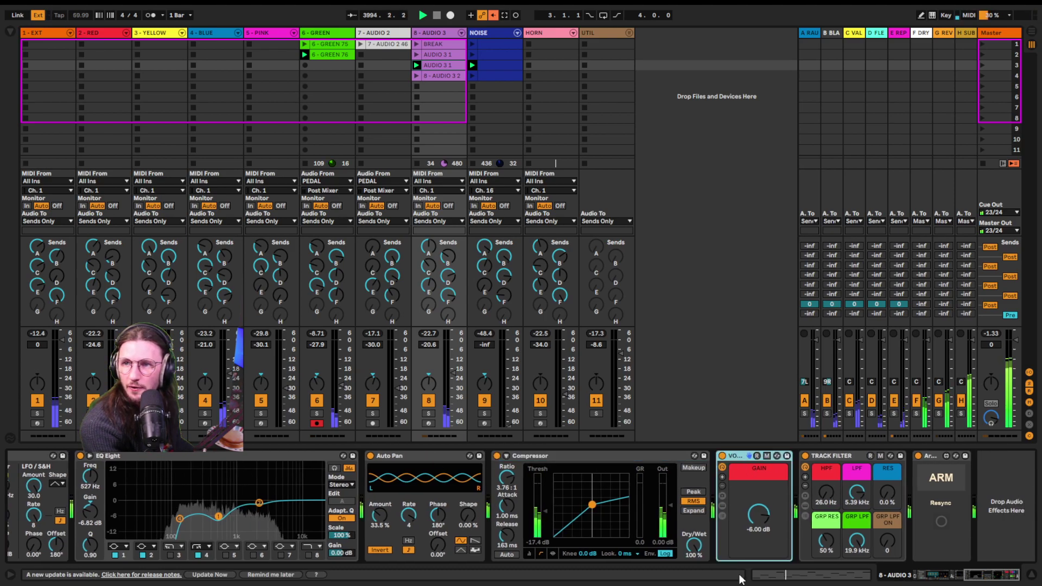
{"action": "left_click", "coordinate": [844, 457]}
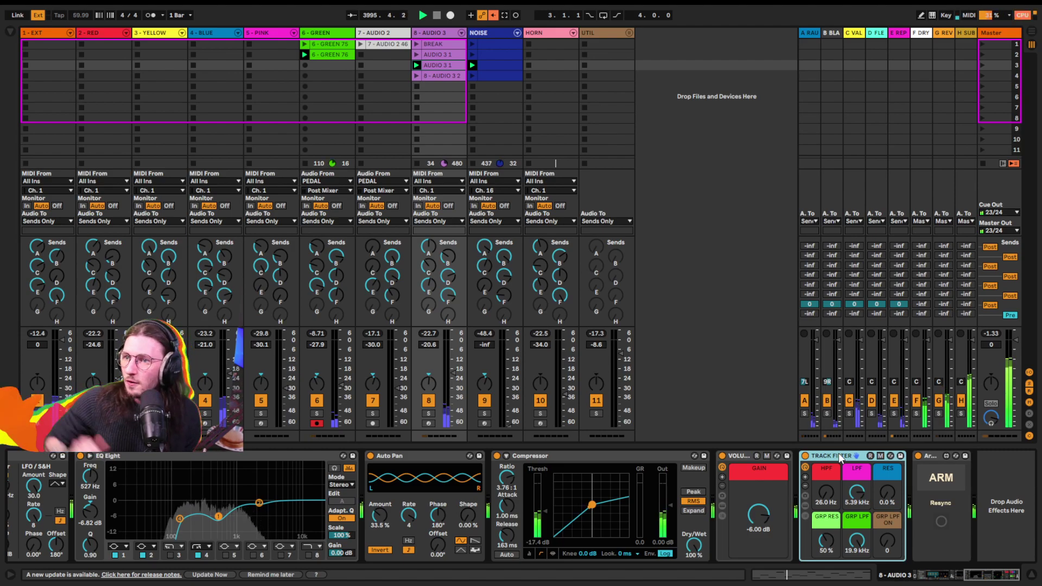
- Examine the 6-GREEN track's effects chain, unfolding its Auto Filter, EQ Eight and Auto Pan
{"action": "left_click", "coordinate": [378, 34]}
{"action": "left_click", "coordinate": [330, 34], "text": "shift"}
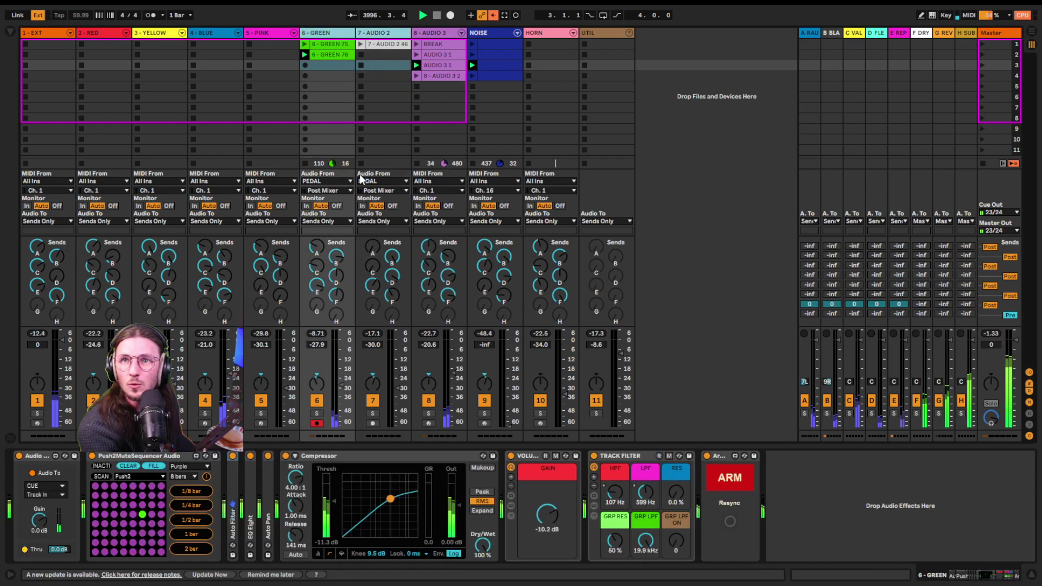
{"action": "left_click", "coordinate": [380, 35]}
{"action": "left_click", "coordinate": [323, 34]}
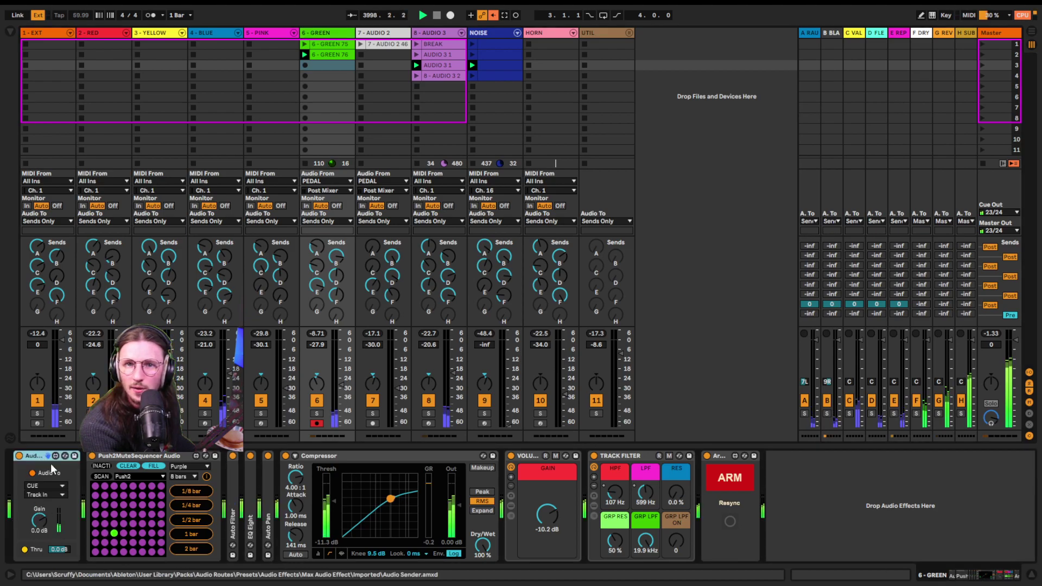
{"action": "double_click", "coordinate": [231, 522]}
{"action": "double_click", "coordinate": [478, 523]}
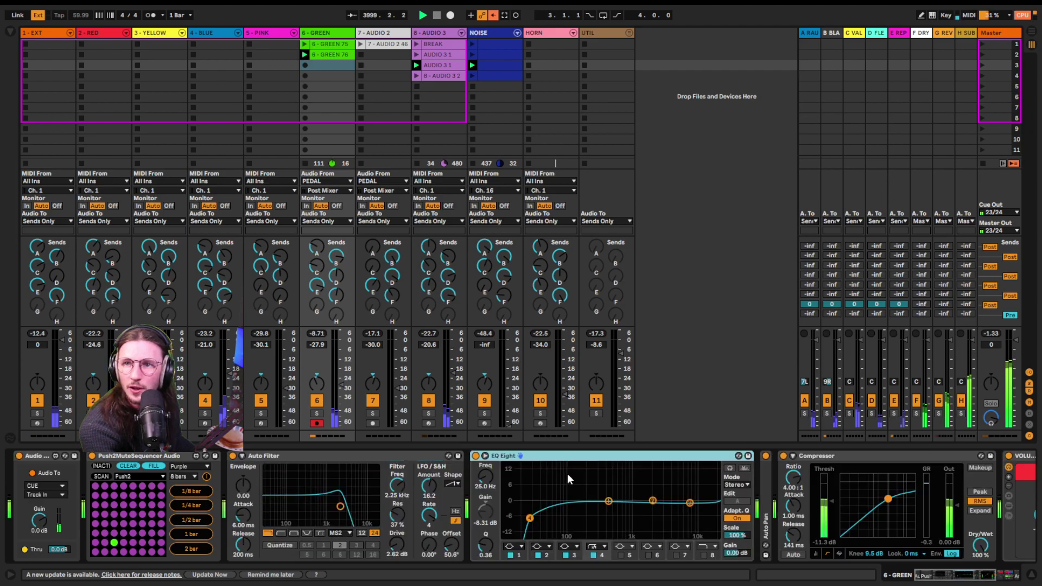
{"action": "double_click", "coordinate": [767, 486]}
{"action": "scroll", "coordinate": [888, 458], "scroll_direction": "right", "scroll_amount": 5}
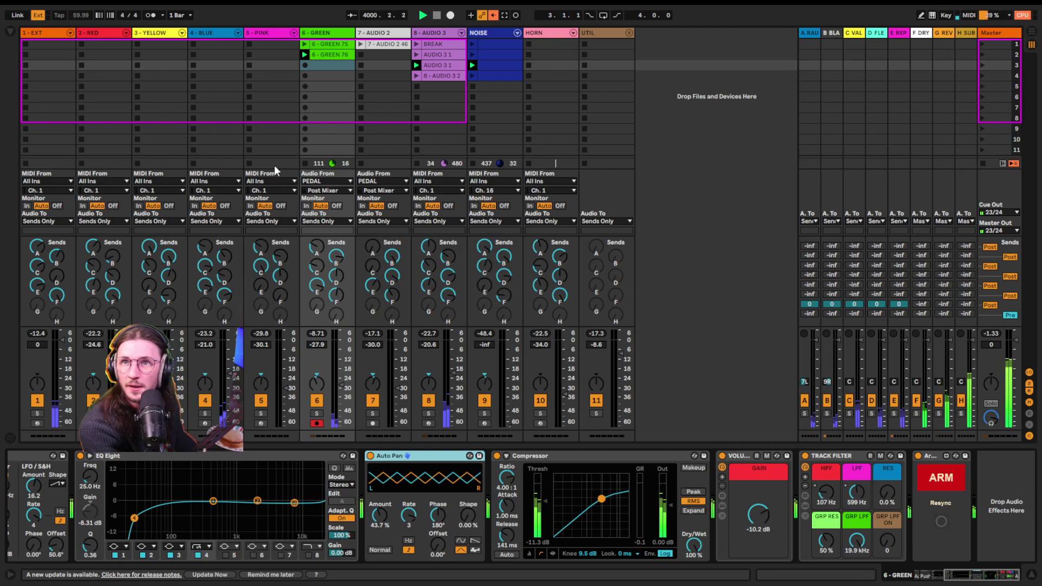
- Compare the device chains of the 7-AUDIO 2, 5-PINK and 2-RED tracks
{"action": "left_click", "coordinate": [384, 33]}
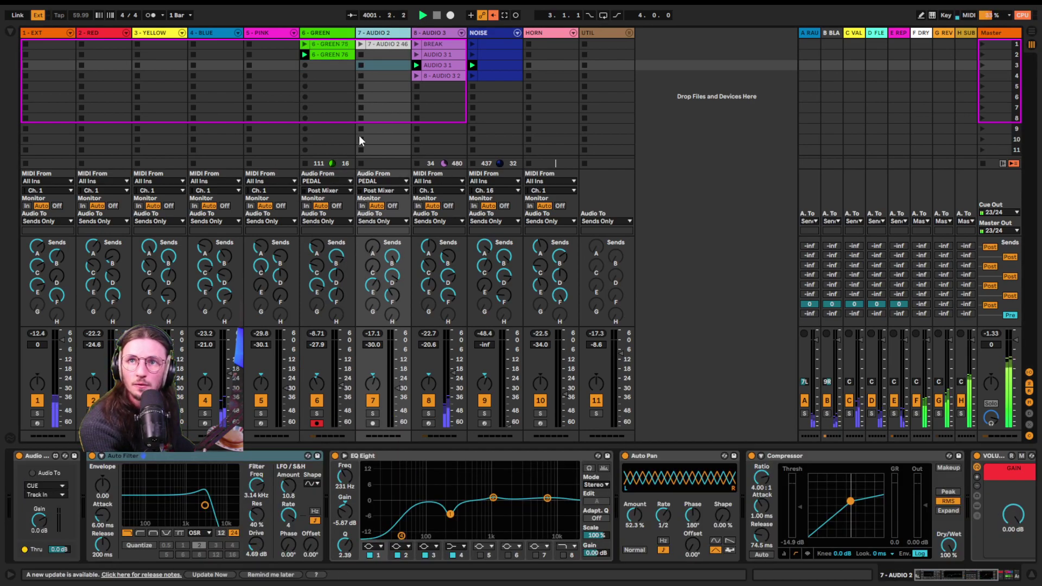
{"action": "left_click", "coordinate": [265, 32]}
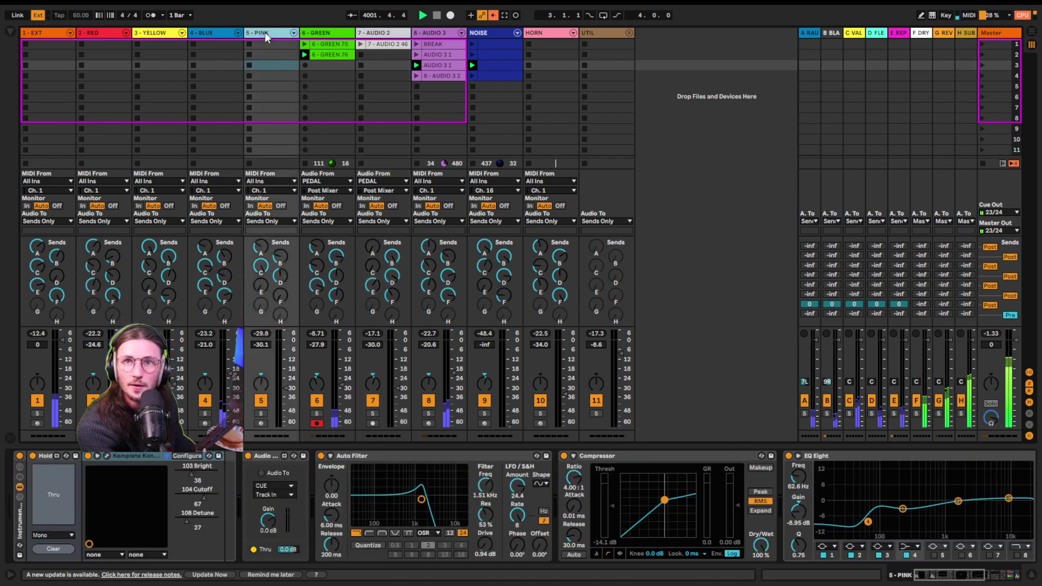
{"action": "left_click", "coordinate": [94, 33]}
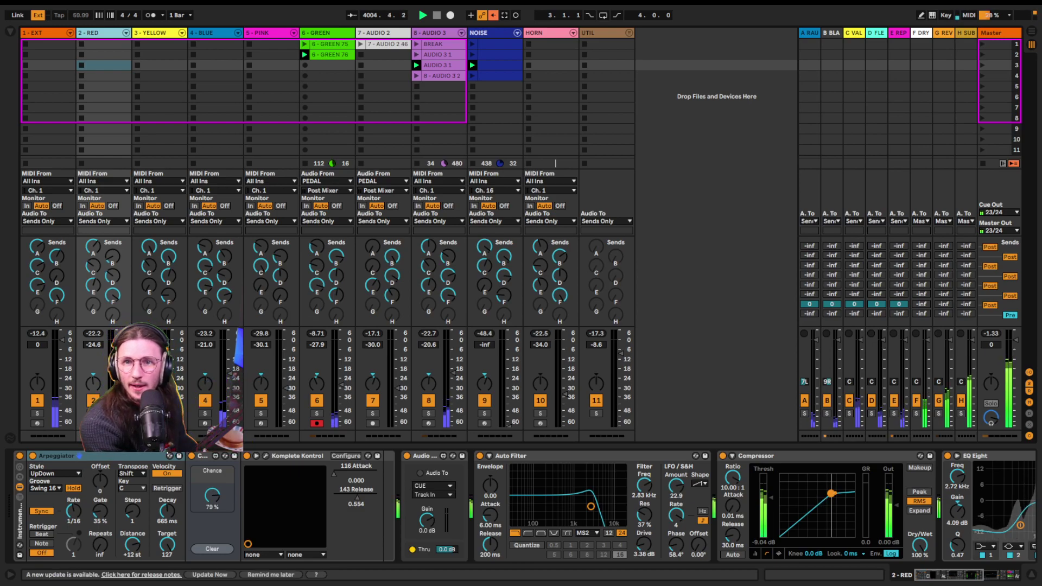
- Examine the 2-RED chain from Arpeggiator and the Chance device through Auto Filter to Utility and TRACK FILTER
{"action": "left_click", "coordinate": [125, 457]}
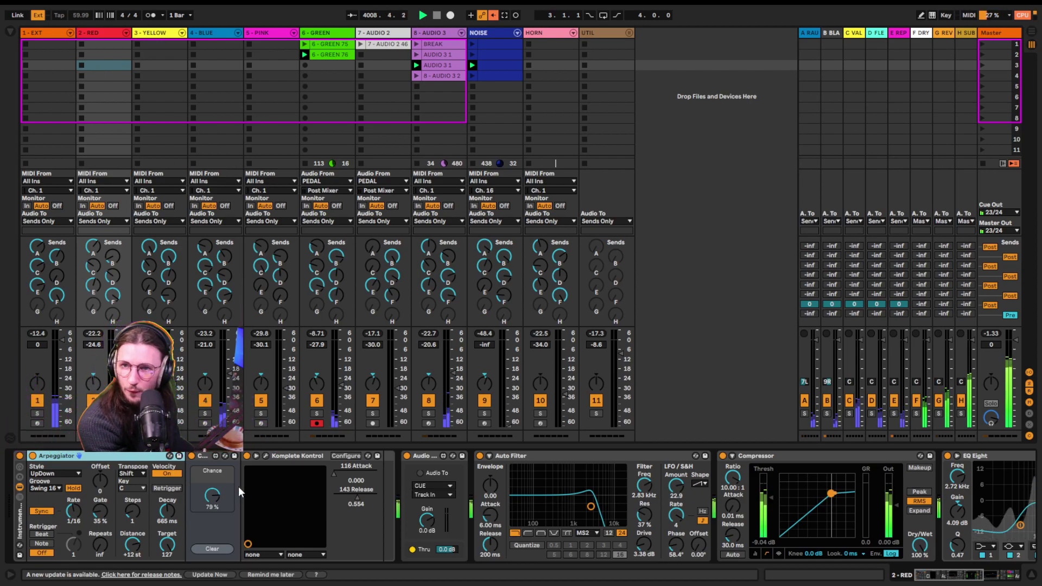
{"action": "left_click", "coordinate": [213, 502]}
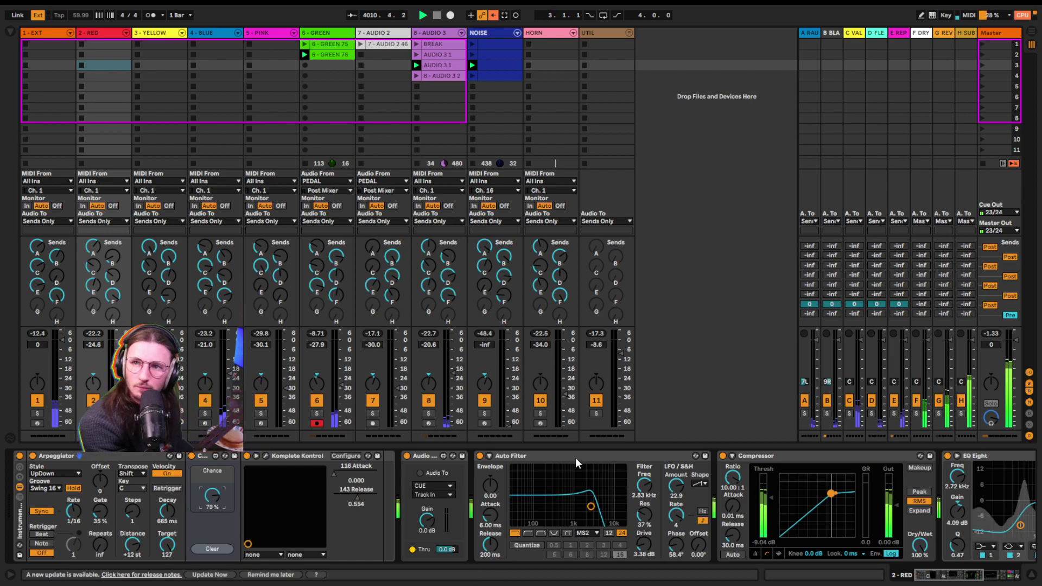
{"action": "left_click", "coordinate": [511, 456]}
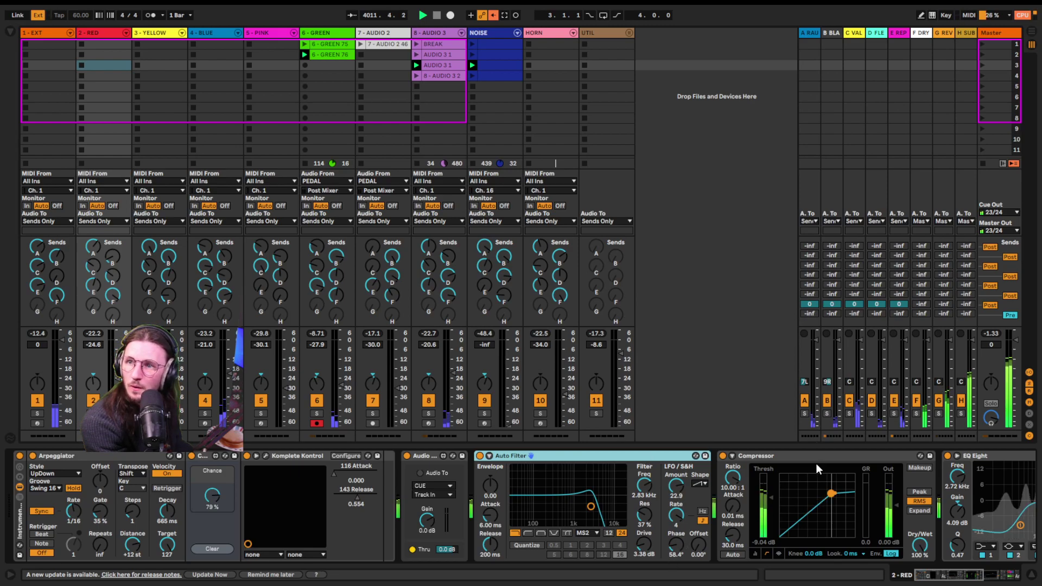
{"action": "scroll", "coordinate": [809, 461], "scroll_direction": "right", "scroll_amount": 5}
{"action": "scroll", "coordinate": [616, 458], "scroll_direction": "right", "scroll_amount": 2}
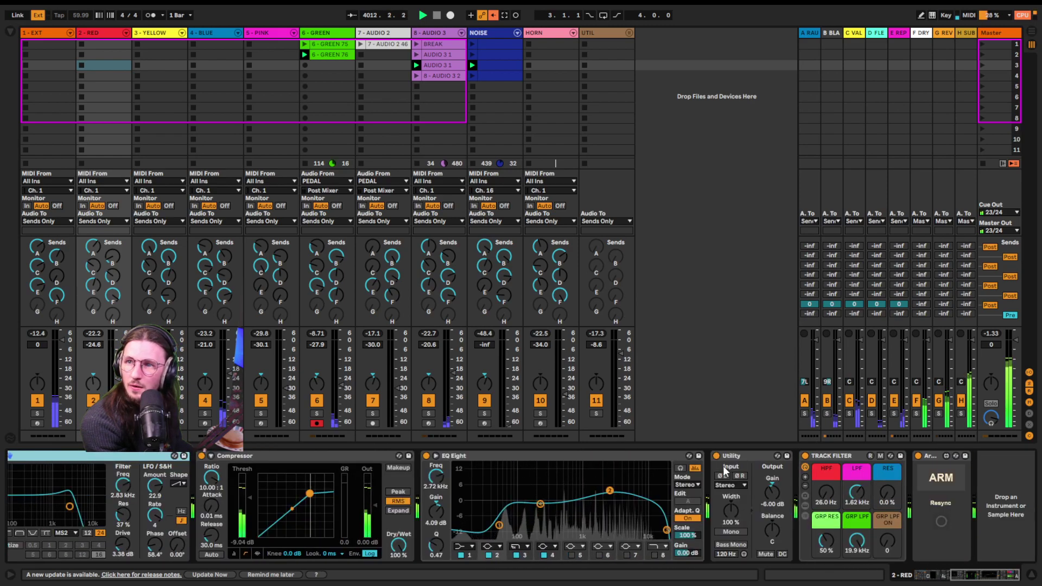
{"action": "left_click", "coordinate": [757, 454]}
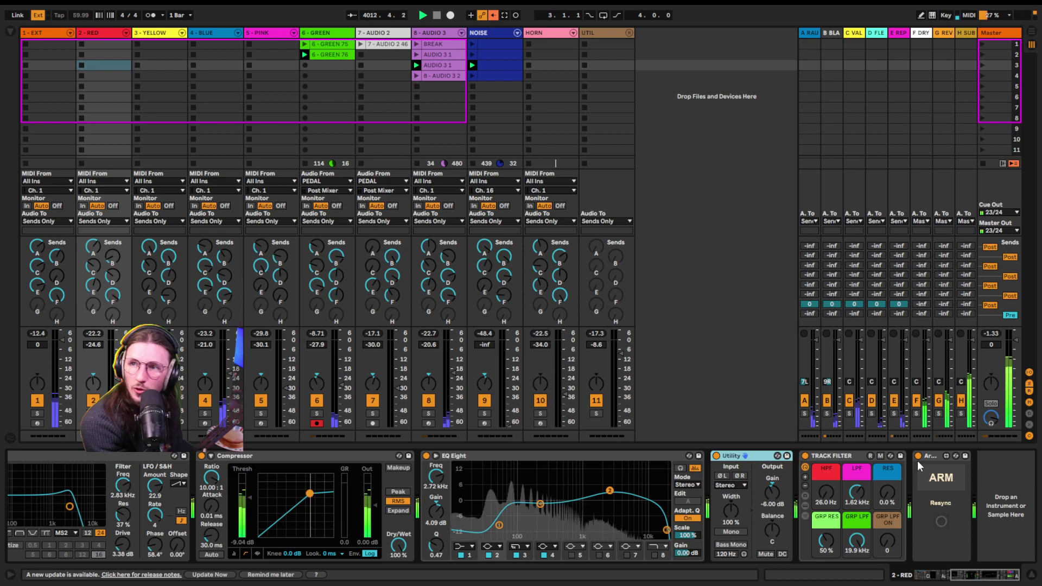
{"action": "left_click", "coordinate": [835, 455]}
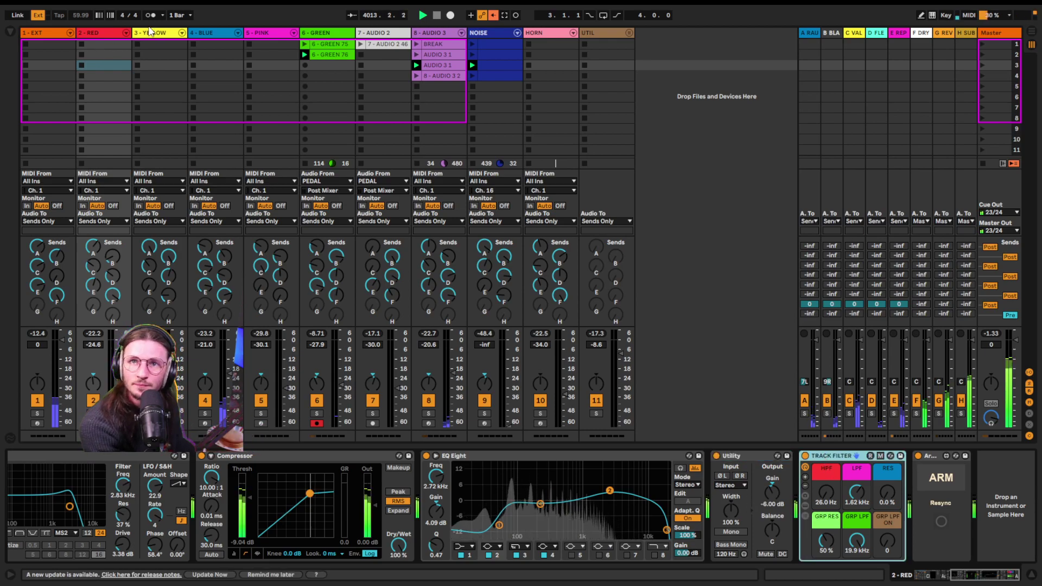
- View the devices of the 3-YELLOW, 4-BLUE and 5-PINK tracks and return to the start of the 6-GREEN chain
{"action": "key", "text": "Right"}
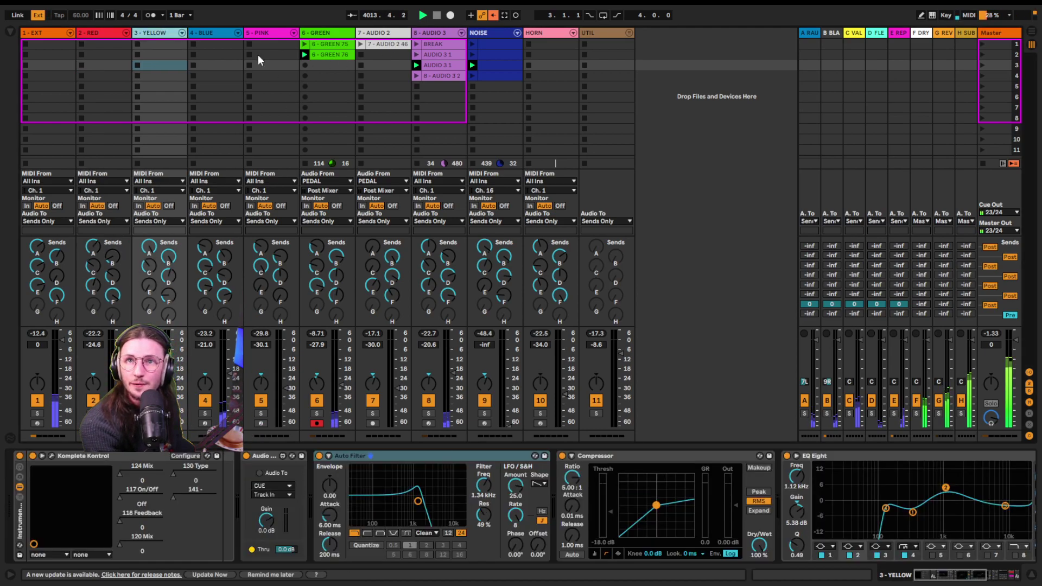
{"action": "left_click", "coordinate": [224, 43]}
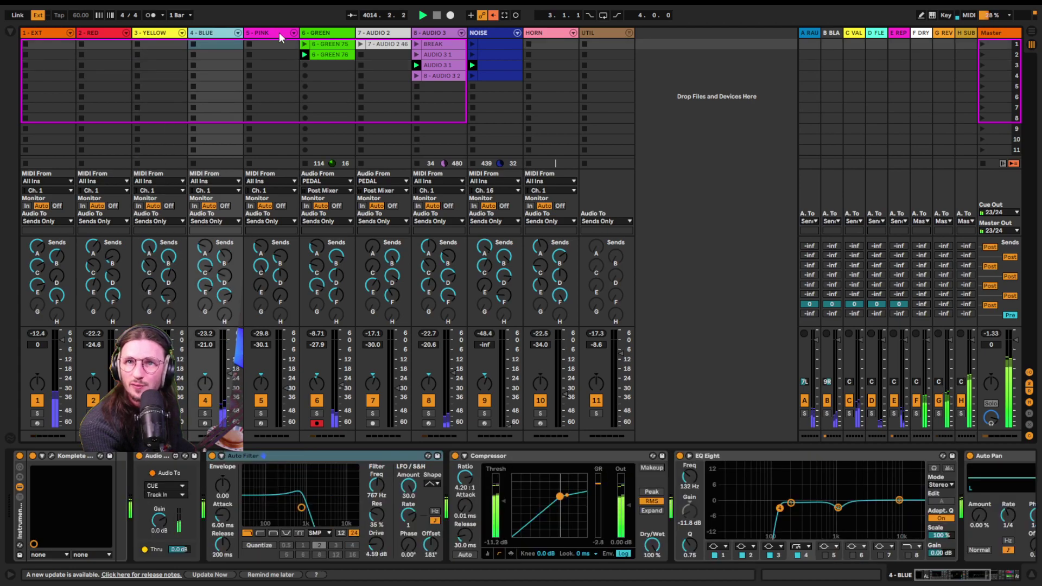
{"action": "left_click", "coordinate": [279, 31]}
{"action": "left_click", "coordinate": [322, 34]}
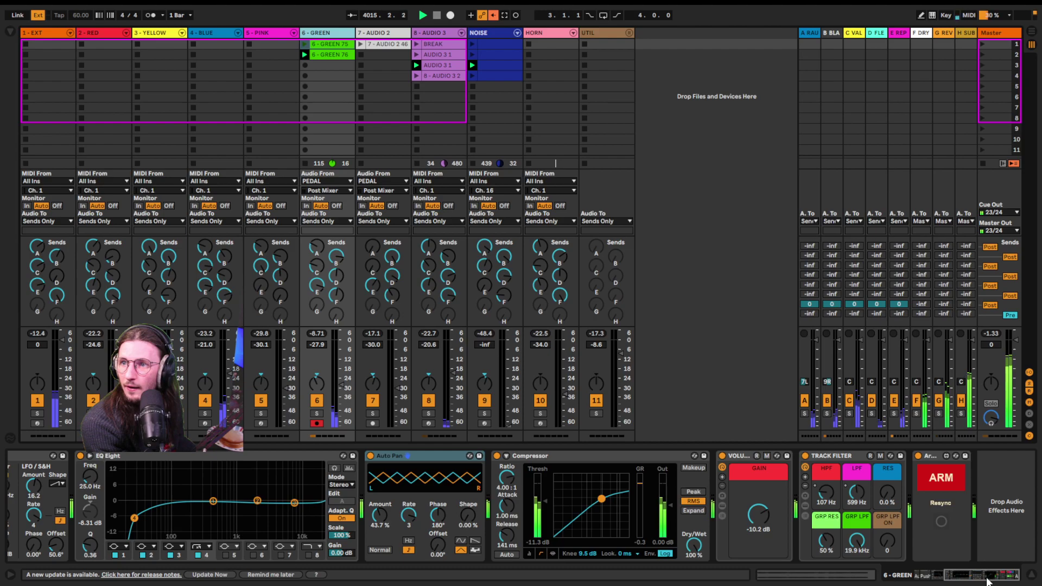
{"action": "left_click_drag", "start_coordinate": [988, 580], "coordinate": [942, 581]}
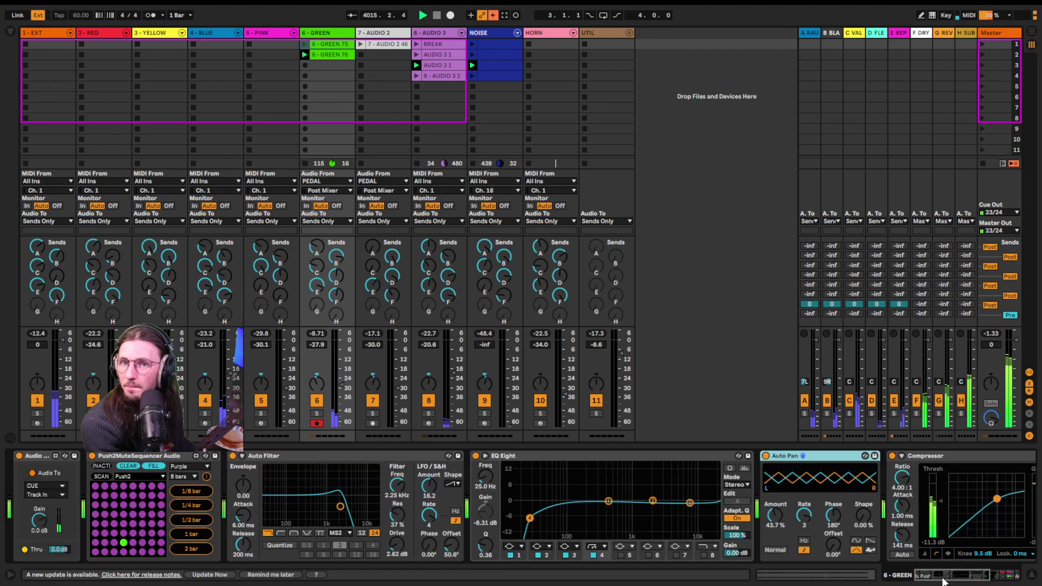
- Inspect the 1-EXT track's Instrument Rack and show the external instrument of its NEUTRON chain
{"action": "left_click", "coordinate": [46, 34]}
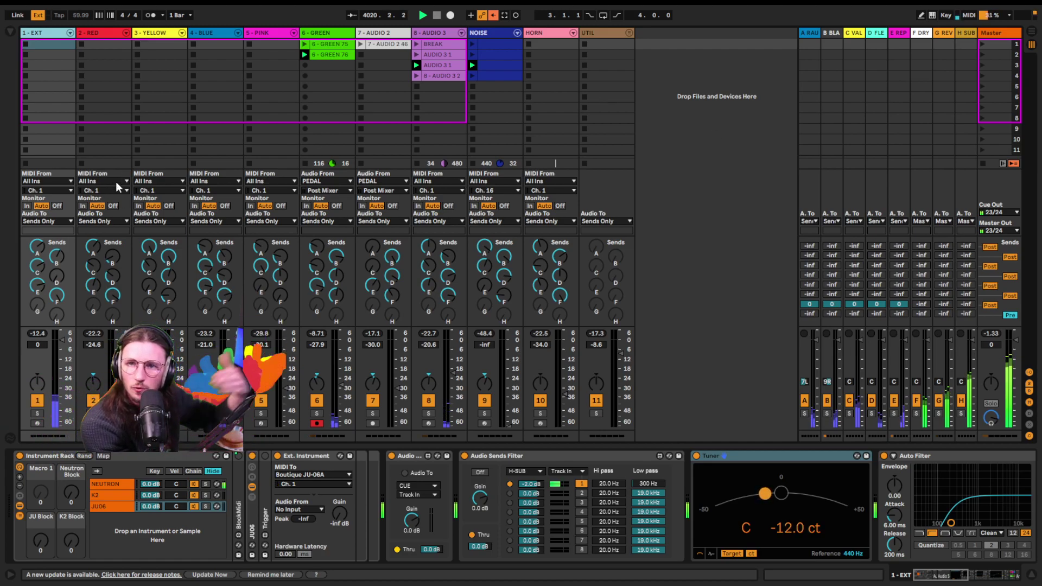
{"action": "left_click", "coordinate": [106, 468]}
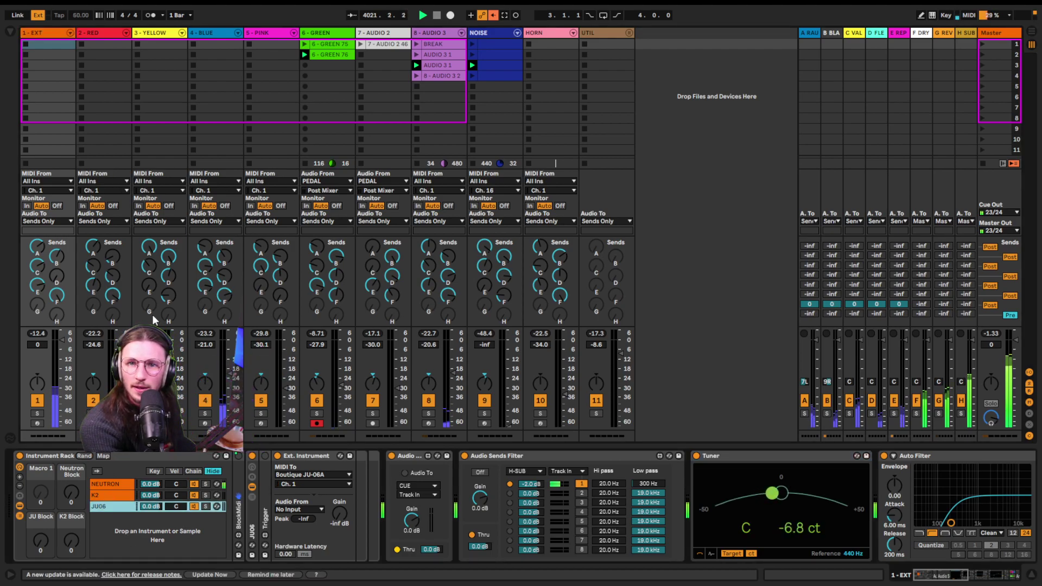
{"action": "left_click", "coordinate": [111, 483]}
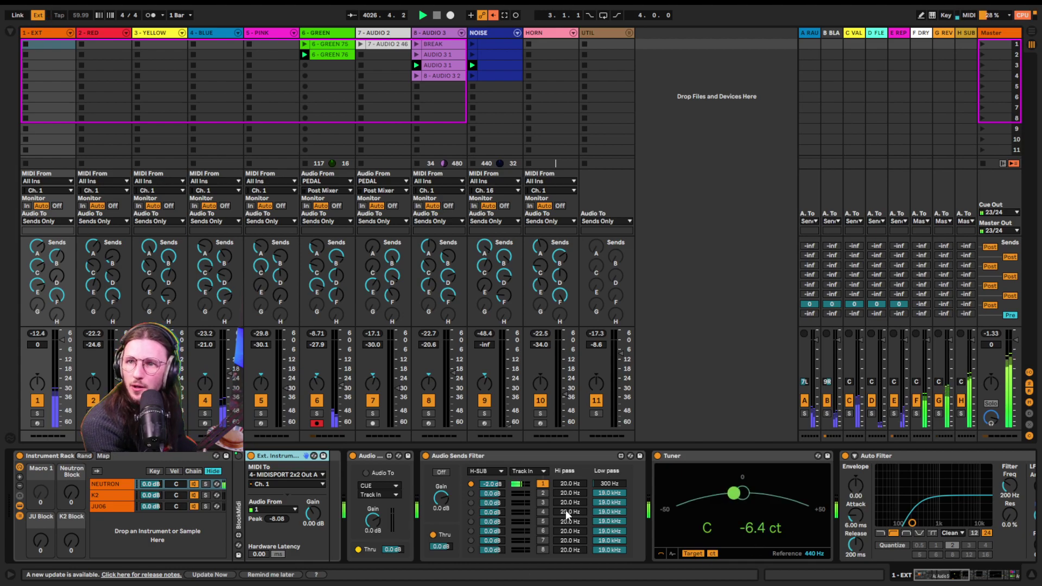
- Examine the Audio Sends Filter to H-SUB, the Tuner and the first Auto Filter on the 1-EXT track
{"action": "left_click", "coordinate": [503, 456]}
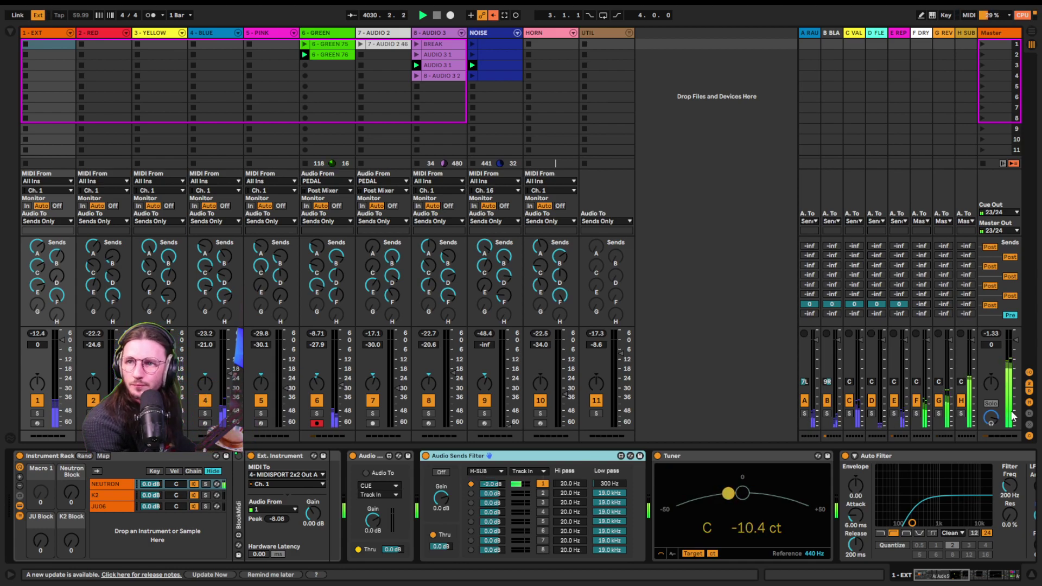
{"action": "left_click", "coordinate": [707, 488]}
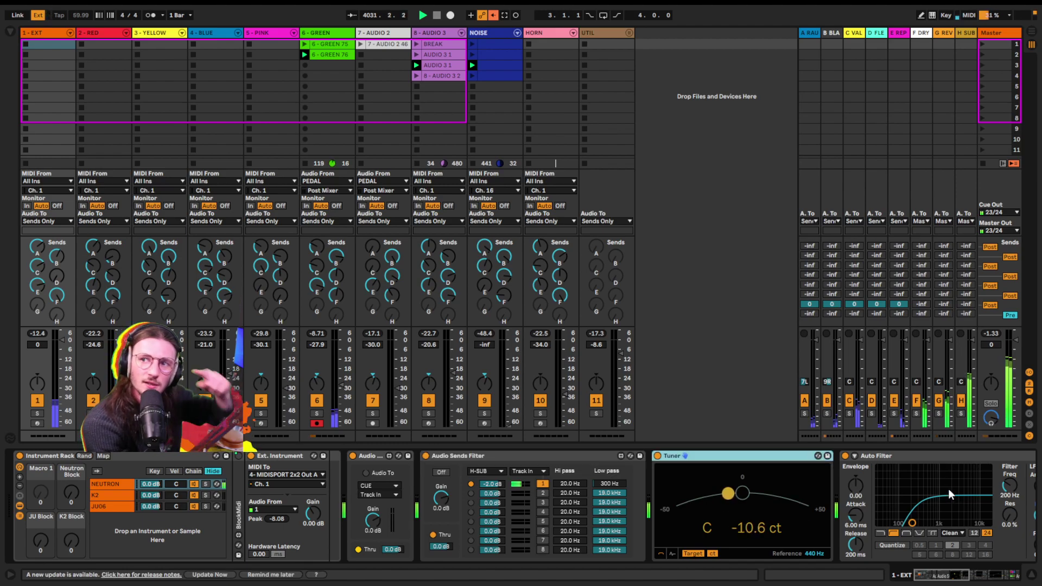
{"action": "left_click", "coordinate": [953, 456]}
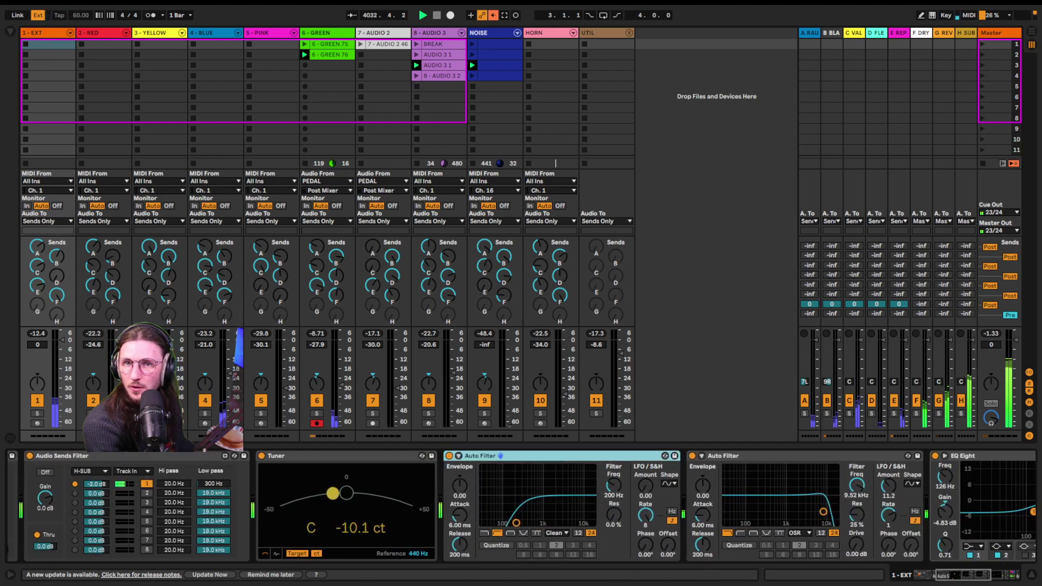
{"action": "left_click", "coordinate": [112, 455]}
{"action": "left_click", "coordinate": [516, 456]}
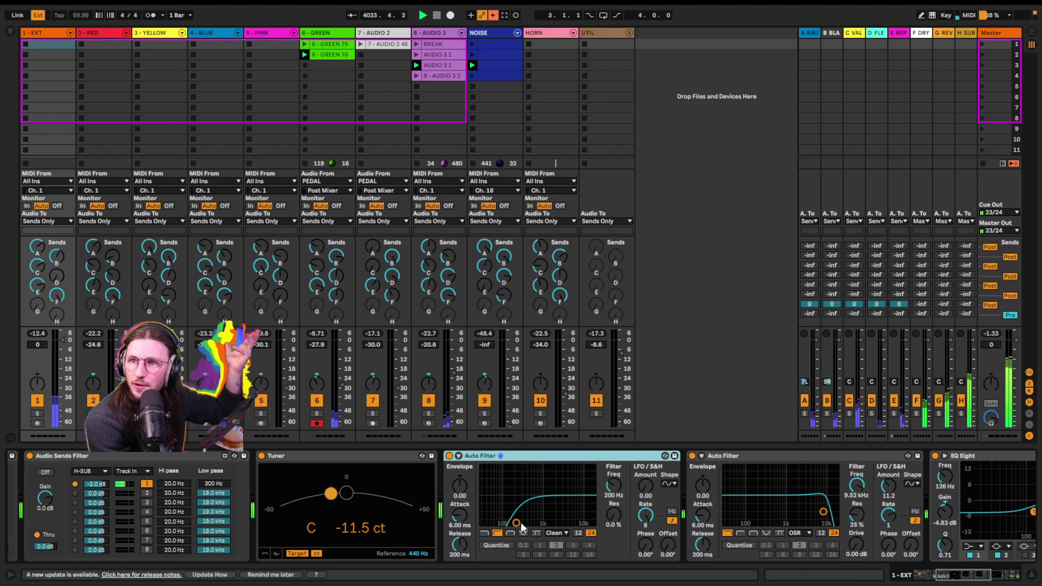
- Examine the rest of the 1-EXT chain: the second Auto Filter, EQ Eight, Utility and the TRACK FILTER rack
{"action": "scroll", "coordinate": [780, 457], "scroll_direction": "right", "scroll_amount": 5}
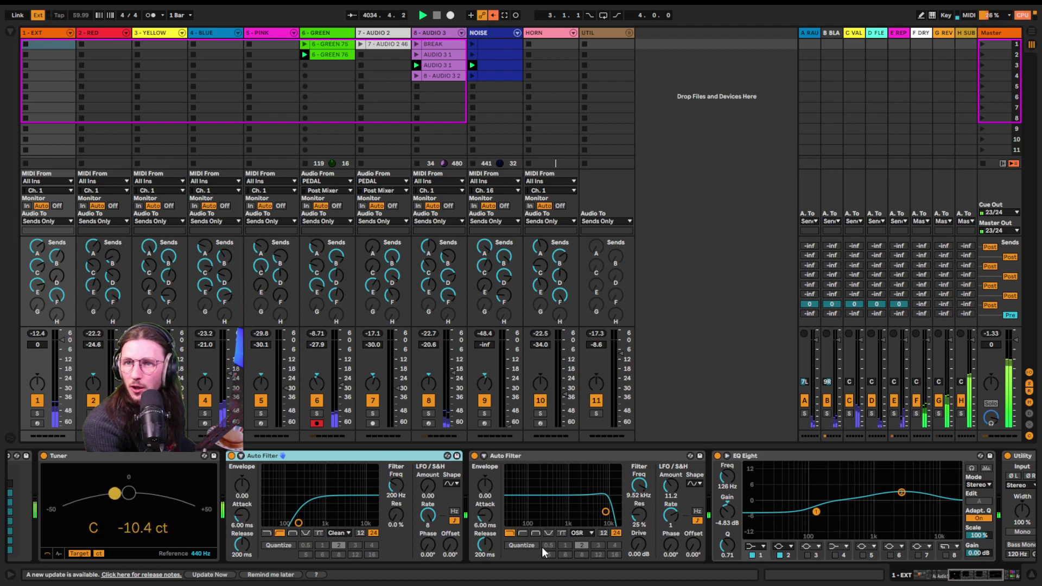
{"action": "left_click", "coordinate": [516, 455]}
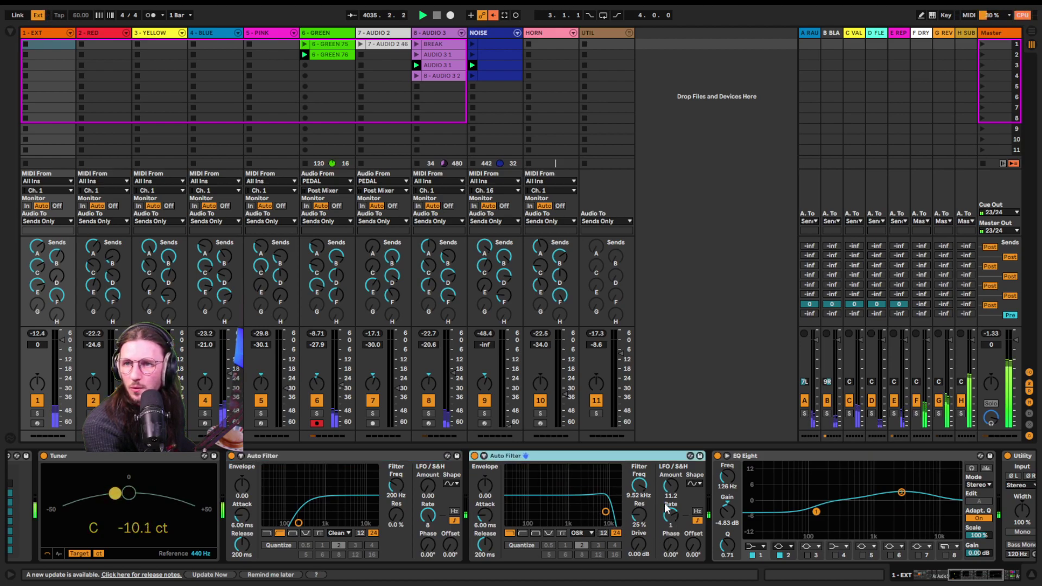
{"action": "scroll", "coordinate": [859, 457], "scroll_direction": "right", "scroll_amount": 5}
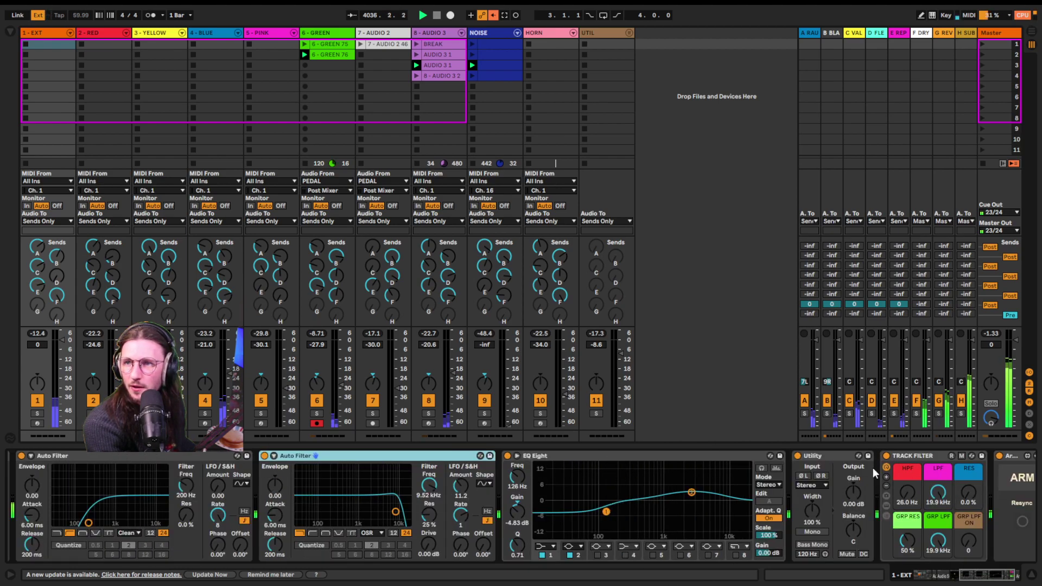
{"action": "scroll", "coordinate": [872, 468], "scroll_direction": "right", "scroll_amount": 2}
{"action": "left_click", "coordinate": [749, 455]}
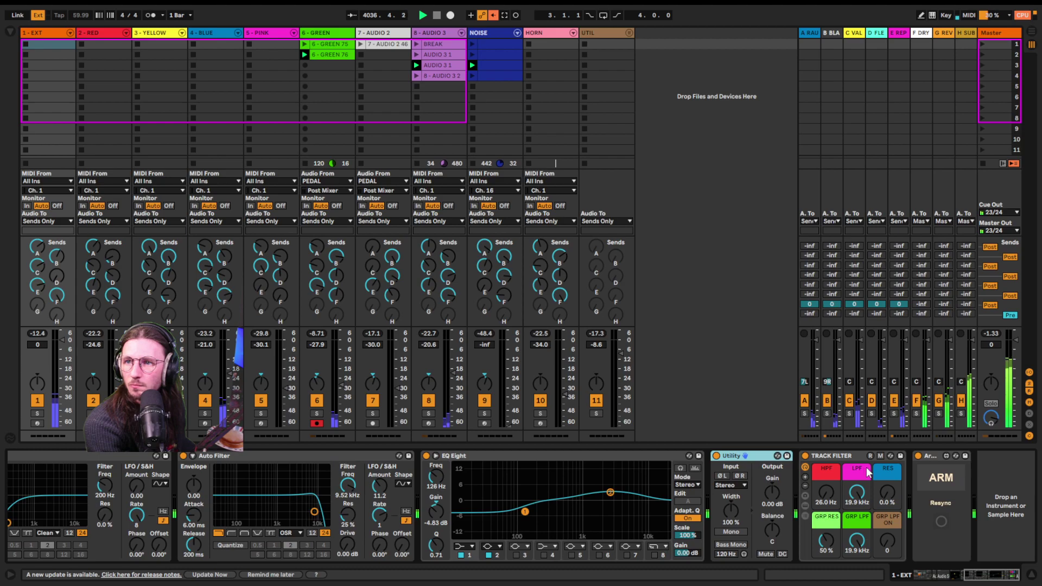
{"action": "left_click", "coordinate": [840, 459]}
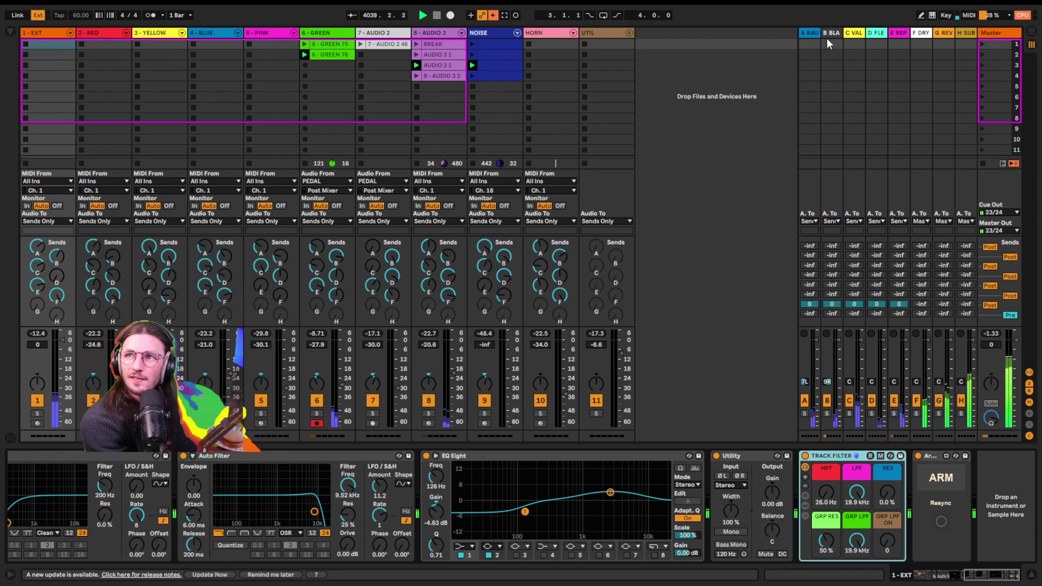
- View the devices on the A-RAUM and D-FLEX return tracks and go back to A-RAUM
{"action": "left_click", "coordinate": [807, 33]}
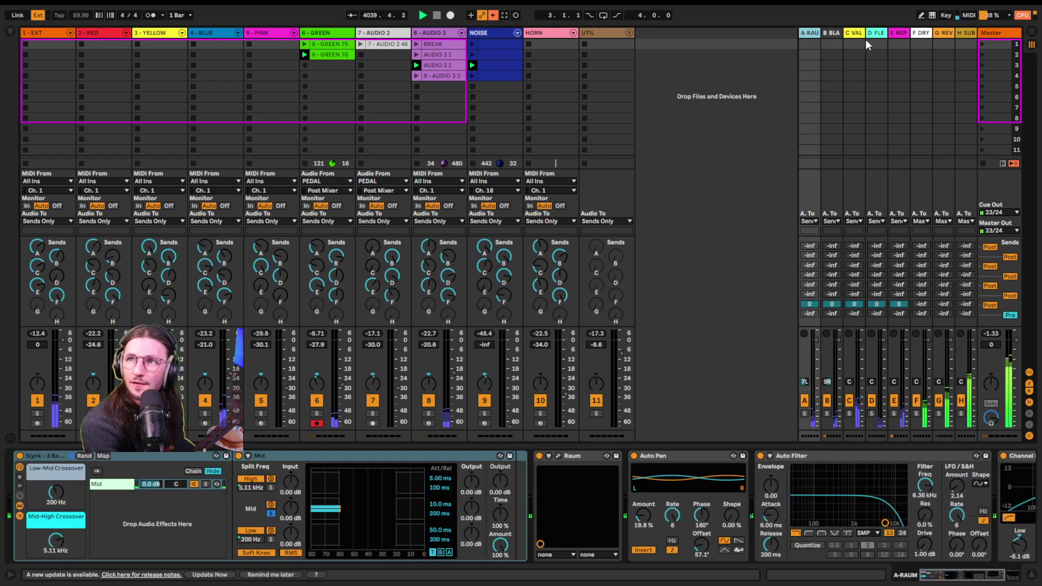
{"action": "left_click", "coordinate": [874, 33]}
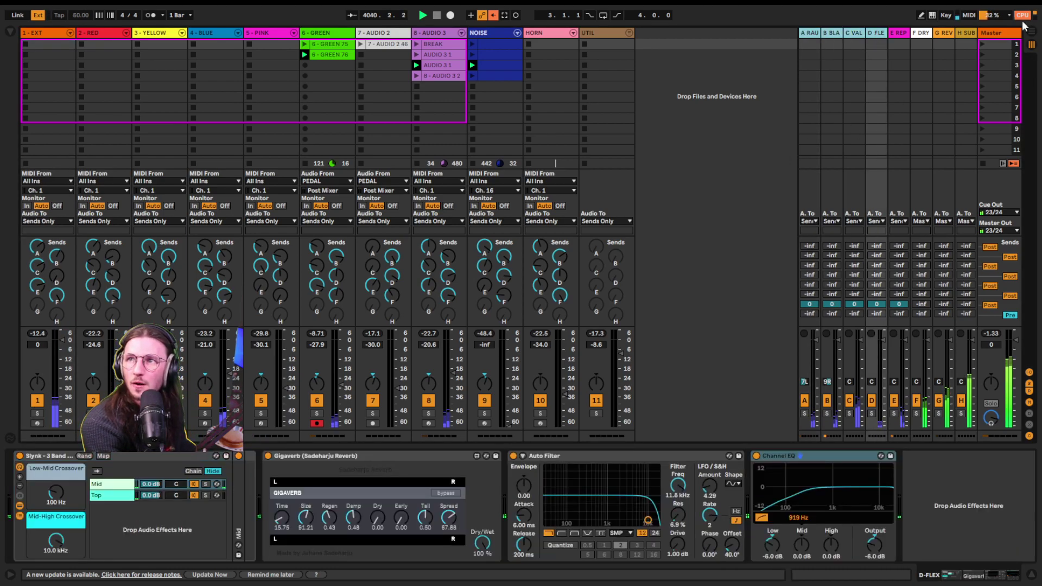
{"action": "left_click", "coordinate": [811, 77]}
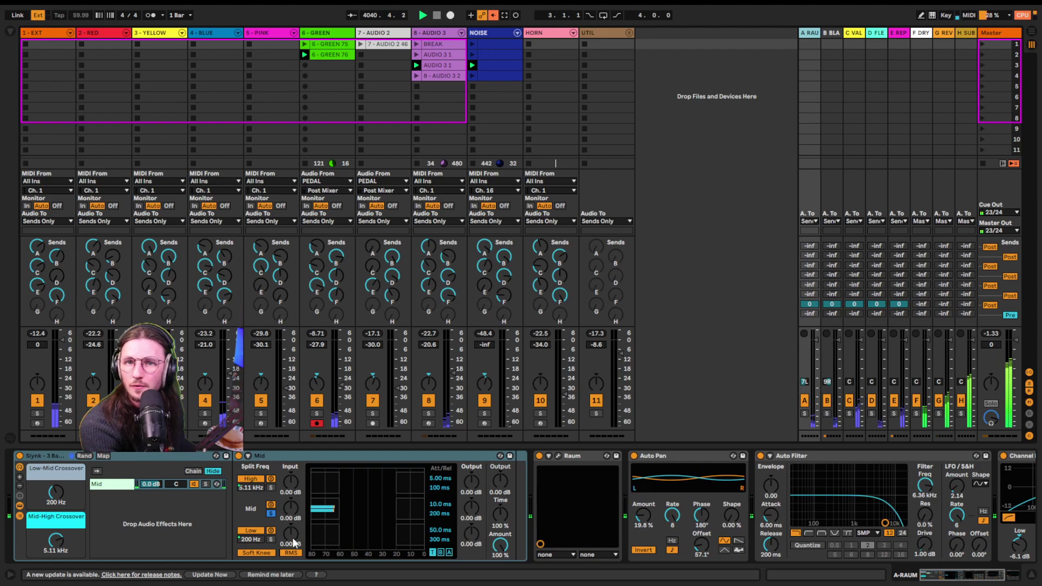
- Hide the chain list and devices of A-RAUM's Slynk rack and inspect its crossover macros and the Auto Pan
{"action": "left_click", "coordinate": [20, 506]}
{"action": "left_click", "coordinate": [21, 515]}
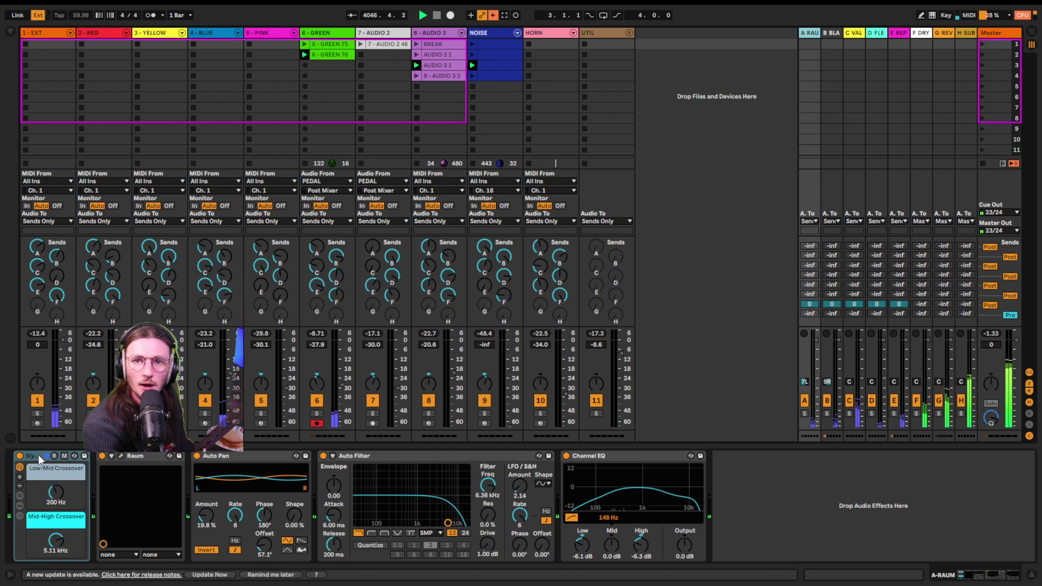
{"action": "left_click", "coordinate": [55, 491]}
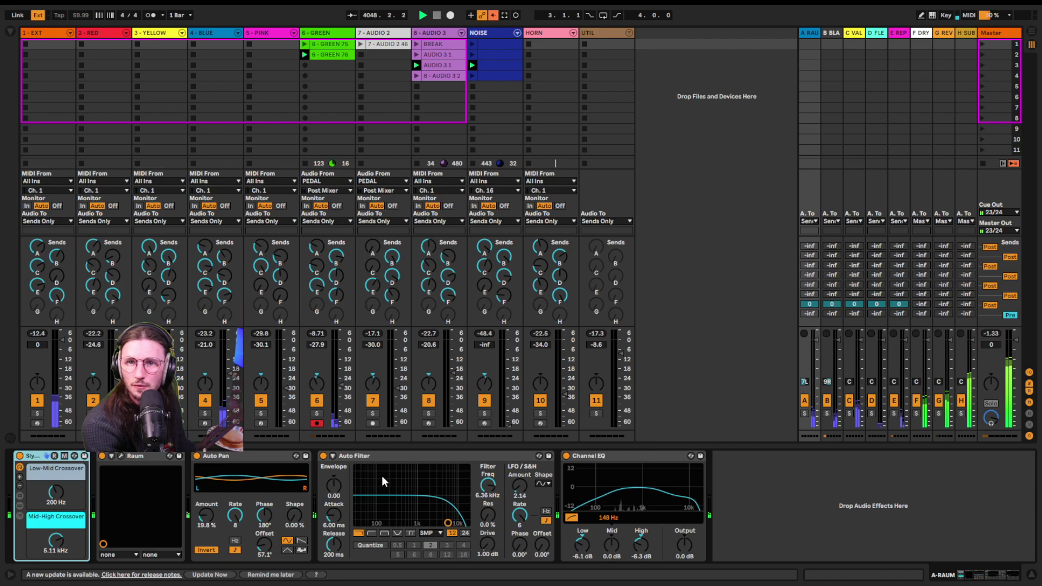
{"action": "left_click", "coordinate": [252, 457]}
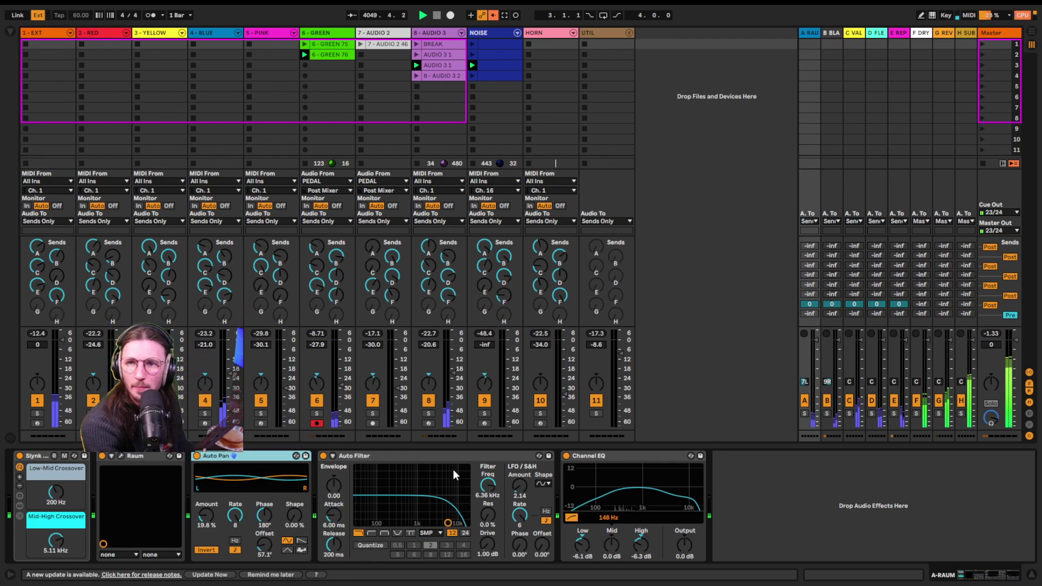
- Inspect the Auto Filter and Channel EQ at the end of the A-RAUM return's effect chain
{"action": "left_click", "coordinate": [412, 456]}
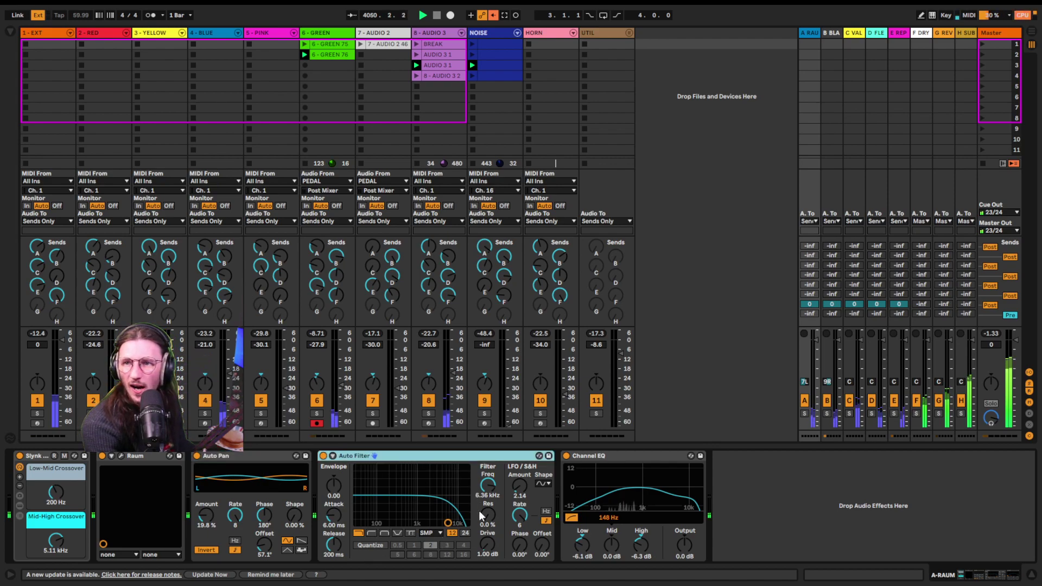
{"action": "left_click", "coordinate": [632, 524]}
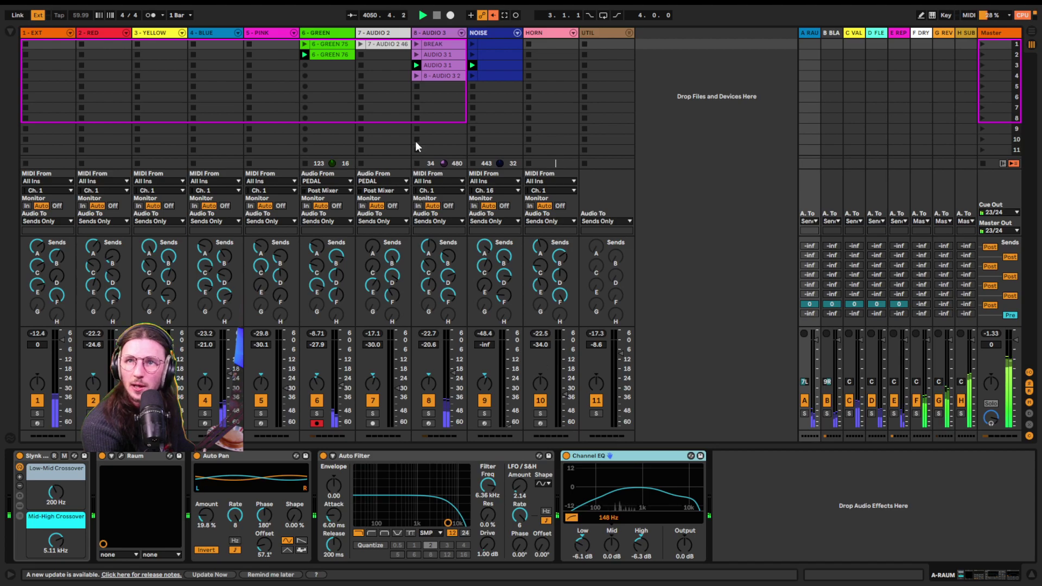
- Show the B-BLACKHOLE return's devices, hide its Slynk rack's devices and chain list, and select the Blackhole reverb
{"action": "left_click", "coordinate": [833, 33]}
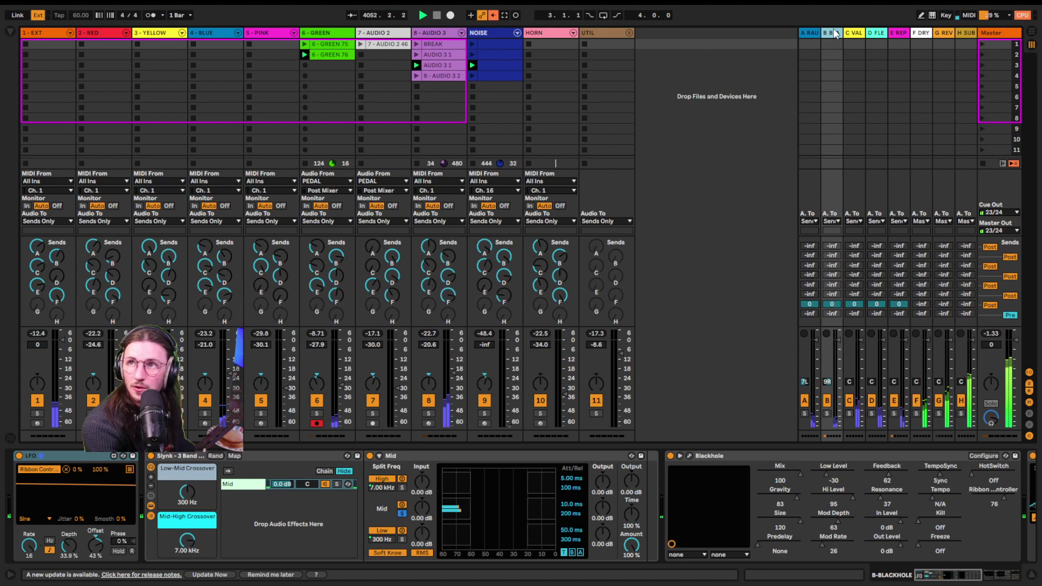
{"action": "left_click", "coordinate": [151, 515]}
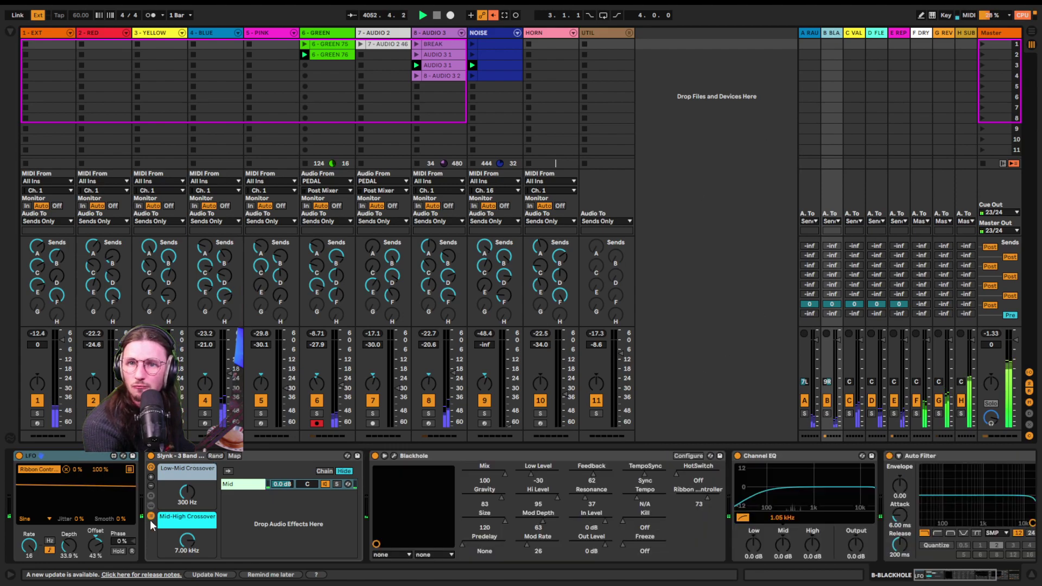
{"action": "left_click", "coordinate": [151, 505]}
{"action": "left_click", "coordinate": [343, 491]}
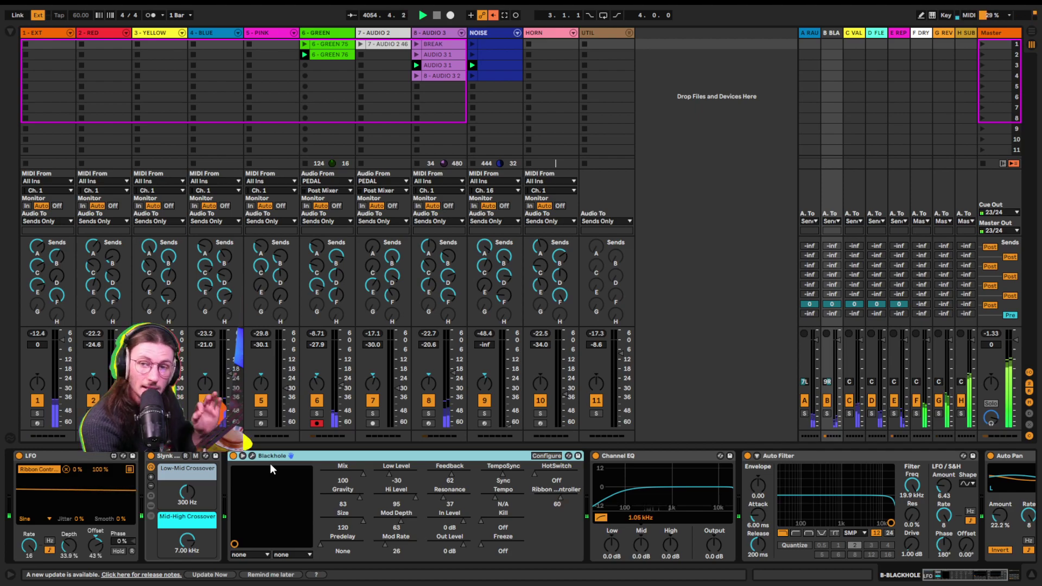
- Inspect the LFO, Auto Filter and Auto Pan on the B-BLACKHOLE return
{"action": "left_click", "coordinate": [44, 457]}
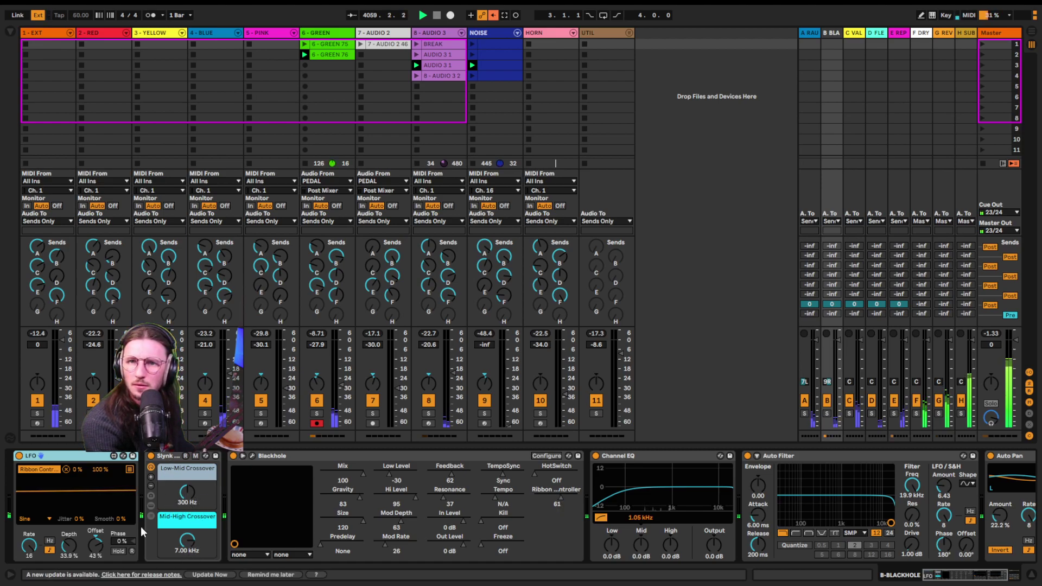
{"action": "left_click_drag", "start_coordinate": [645, 456], "coordinate": [517, 463]}
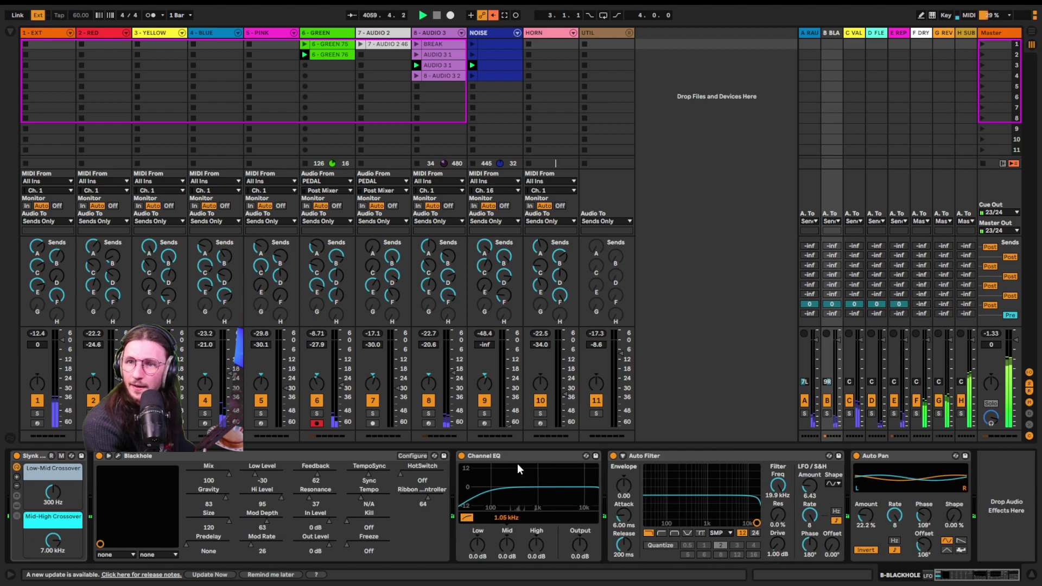
{"action": "left_click", "coordinate": [705, 455]}
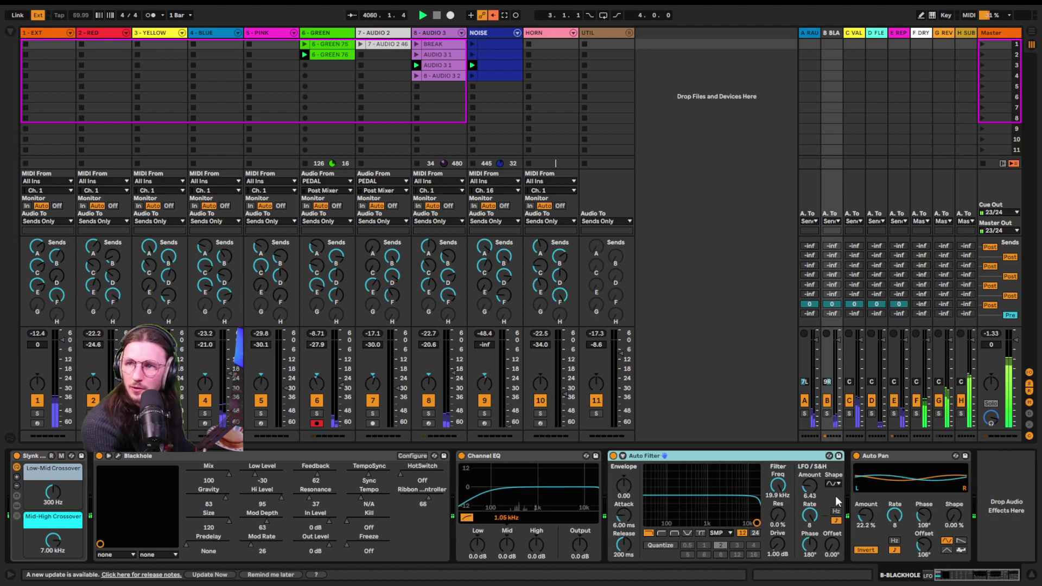
{"action": "left_click", "coordinate": [923, 459]}
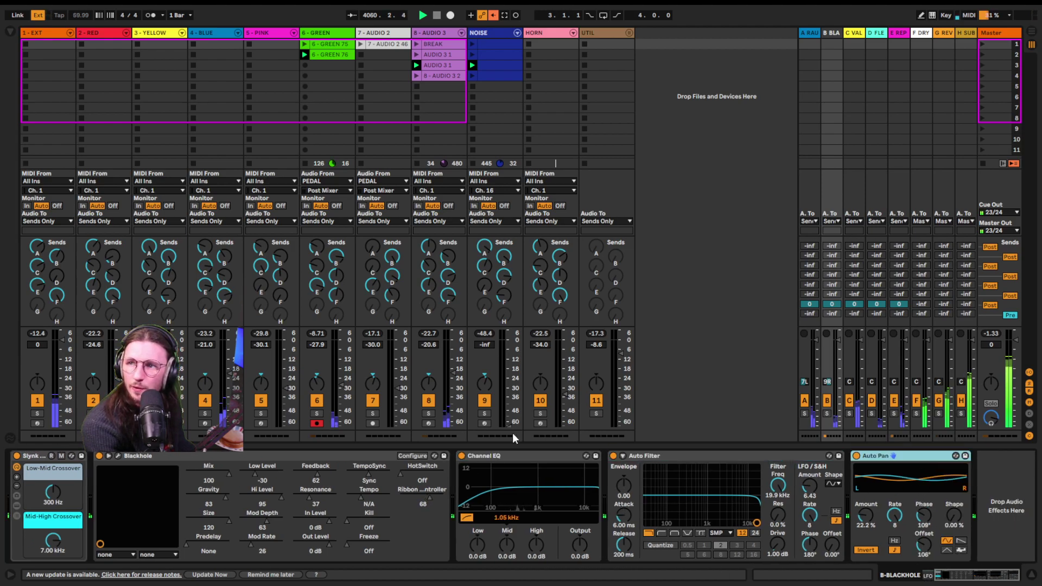
- View the C-VALHALLA return's chain, examining the Valhalla reverb, the Slynk rack's Mid chain and the Auto Filter
{"action": "left_click", "coordinate": [860, 33]}
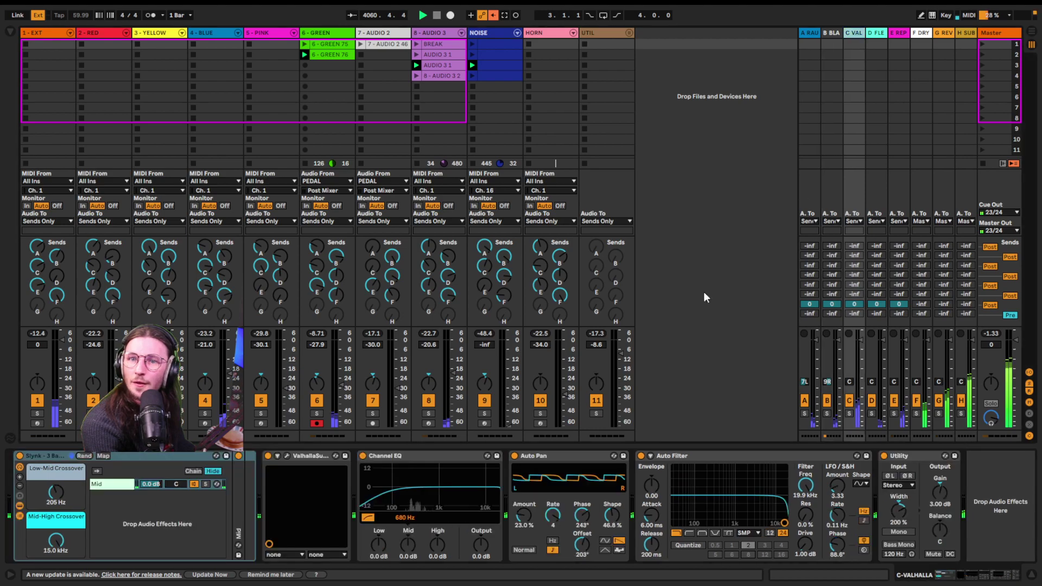
{"action": "left_click", "coordinate": [306, 458]}
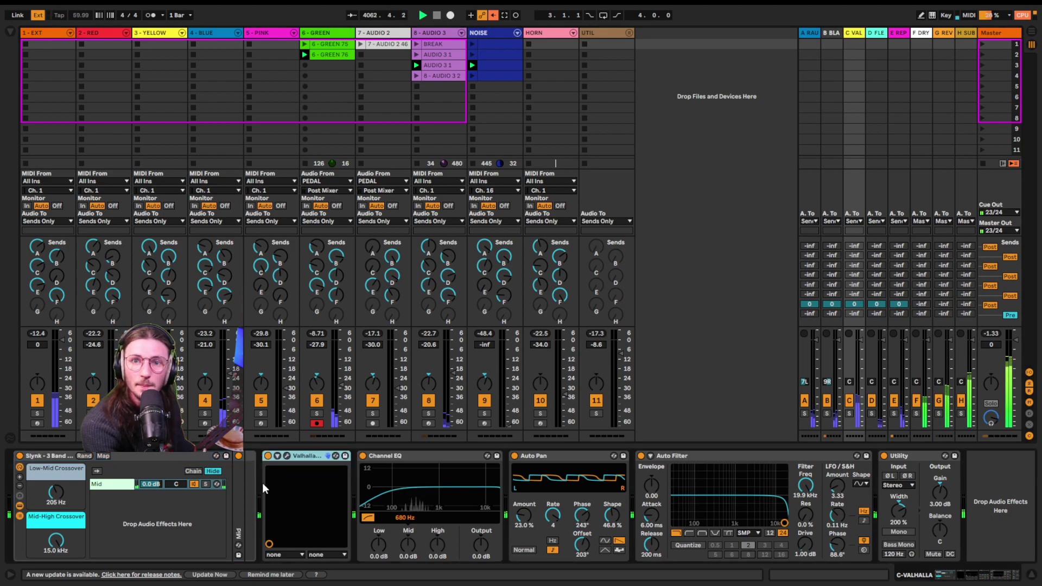
{"action": "left_click", "coordinate": [116, 545]}
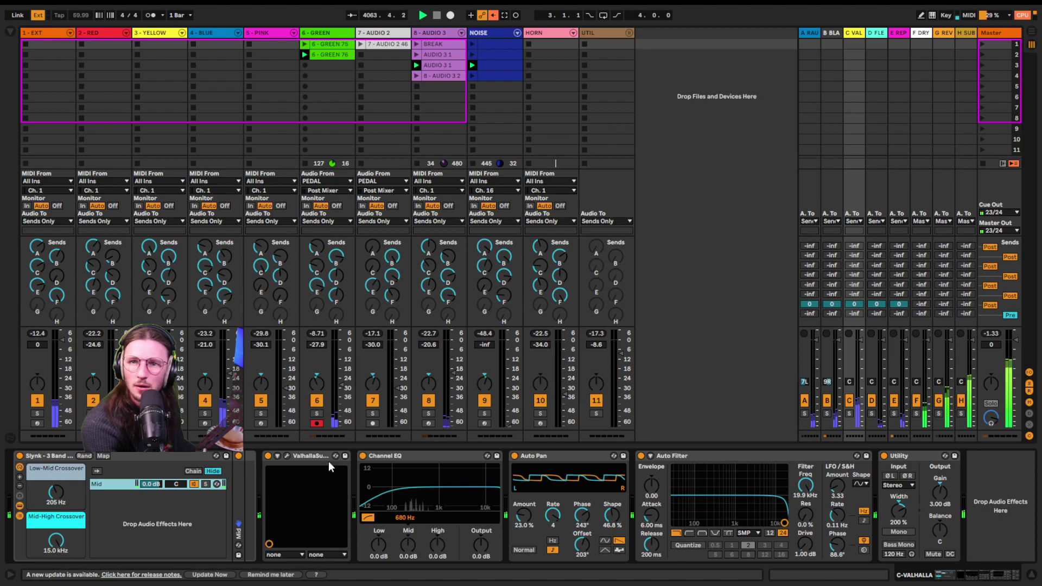
{"action": "left_click", "coordinate": [305, 459]}
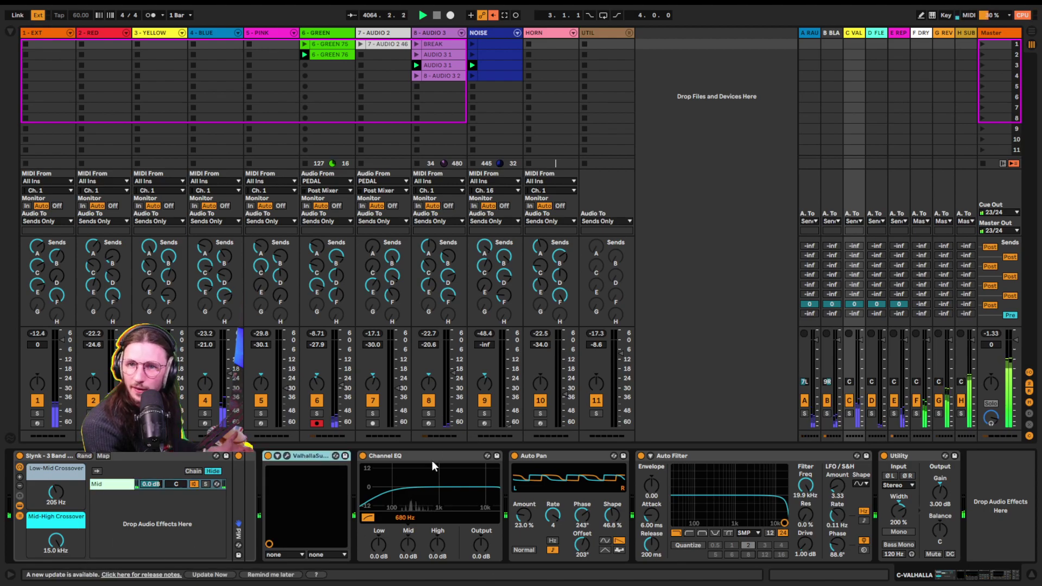
{"action": "left_click", "coordinate": [695, 458]}
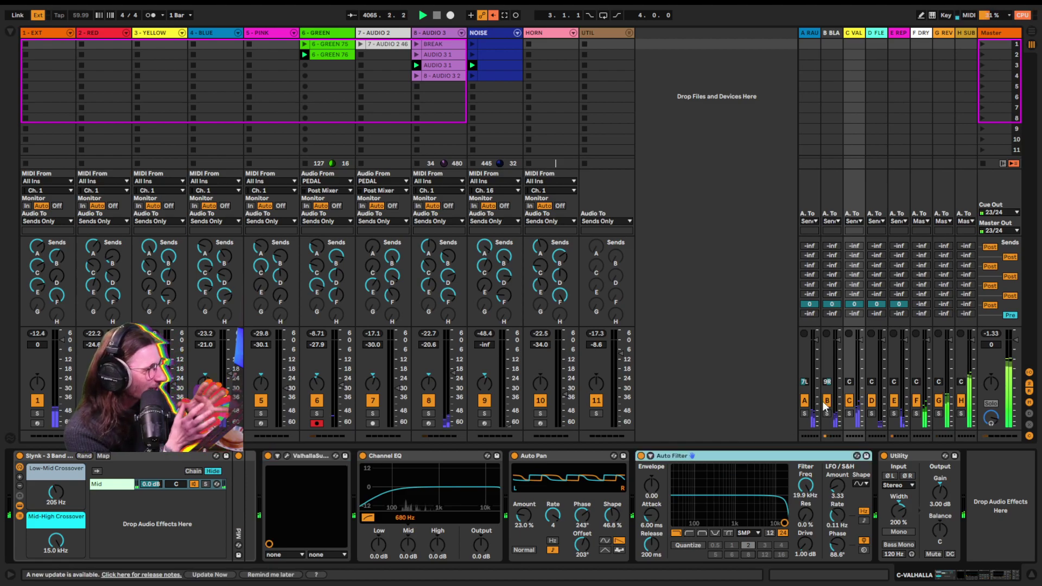
- View the D-FLEX return's chain and inspect its Gigaverb, Auto Filter and Channel EQ
{"action": "left_click", "coordinate": [877, 34]}
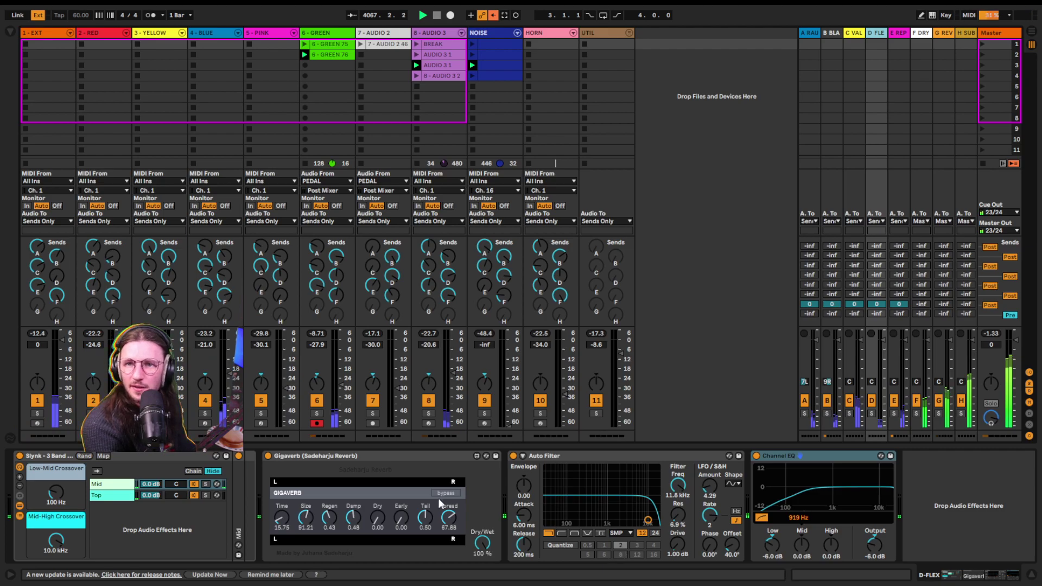
{"action": "left_click", "coordinate": [363, 454]}
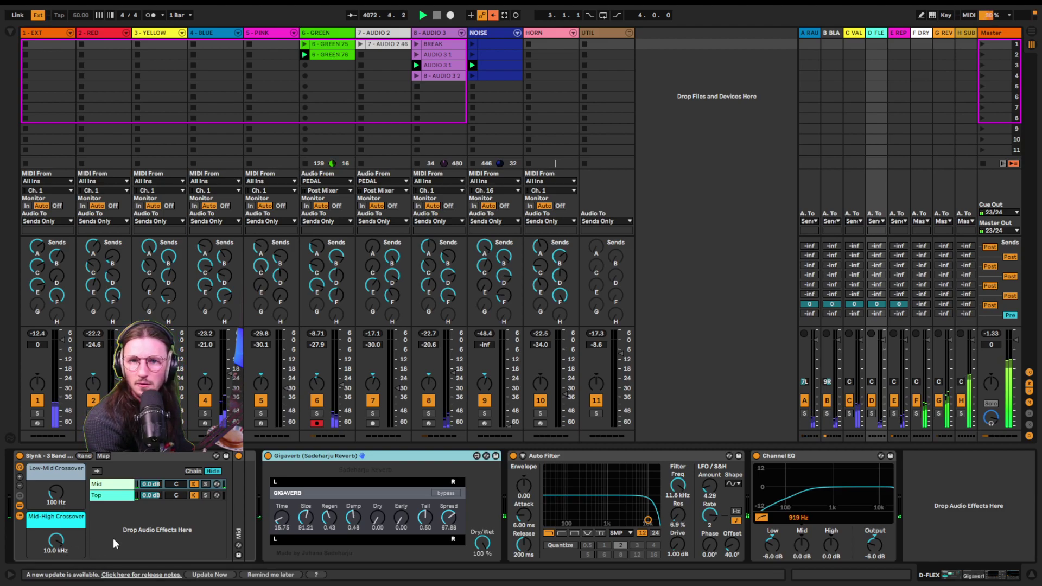
{"action": "left_click", "coordinate": [682, 469]}
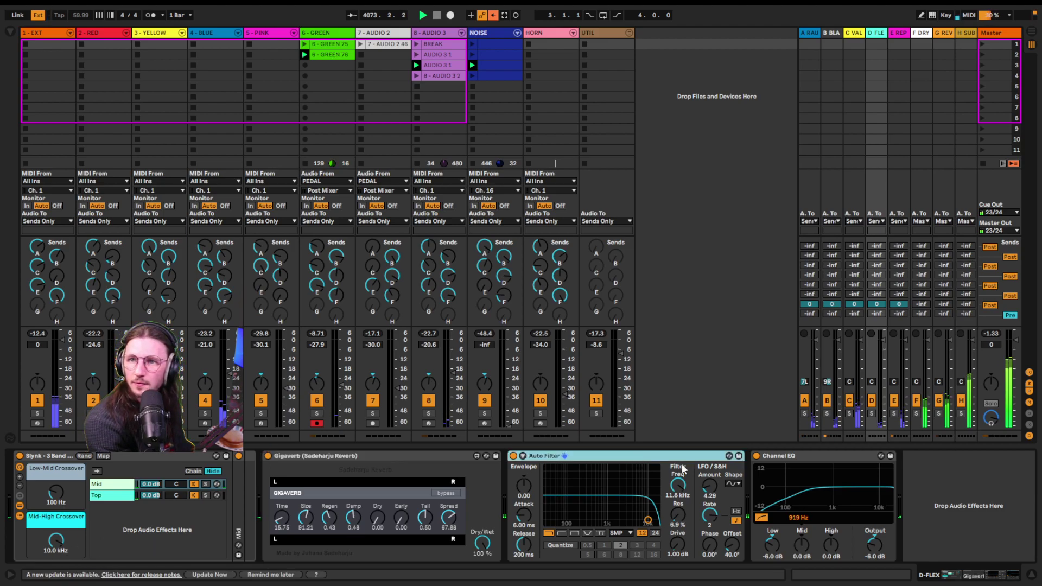
{"action": "left_click", "coordinate": [828, 457]}
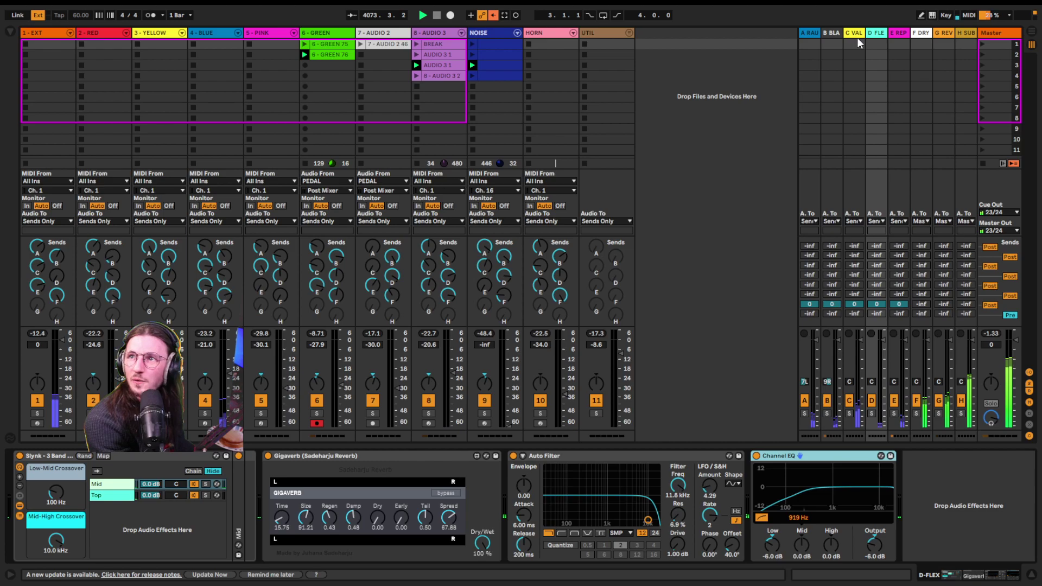
- View the E-REPLIKA return's chain and inspect its Replika XT delay and Auto Filter
{"action": "left_click", "coordinate": [894, 31]}
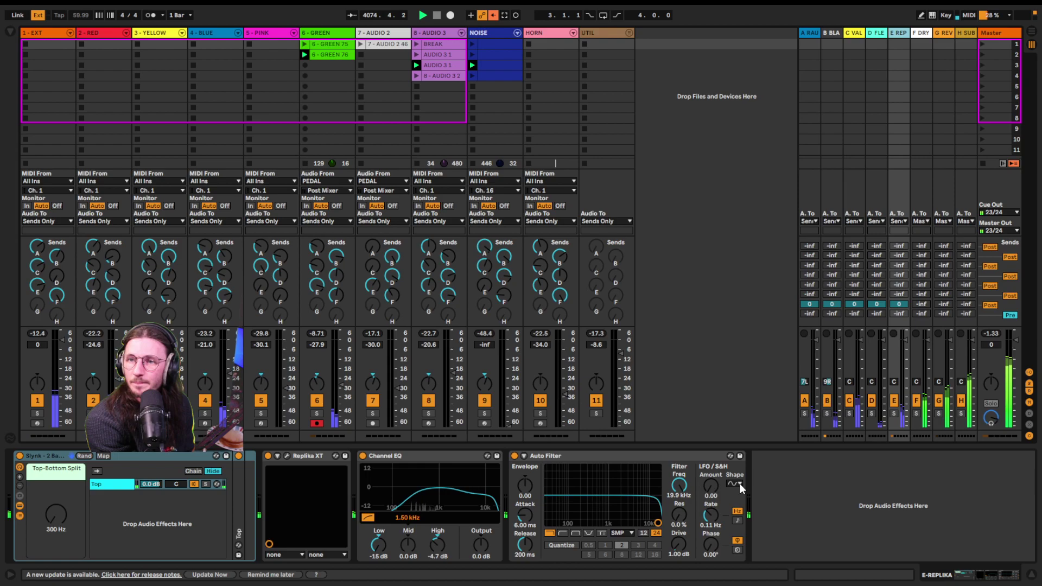
{"action": "left_click", "coordinate": [304, 456]}
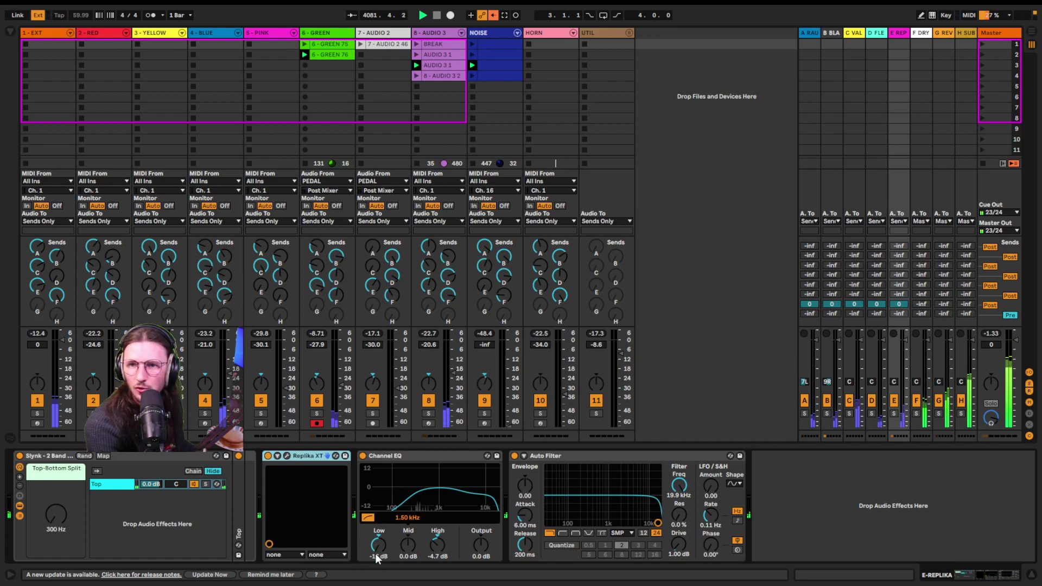
{"action": "left_click", "coordinate": [593, 457]}
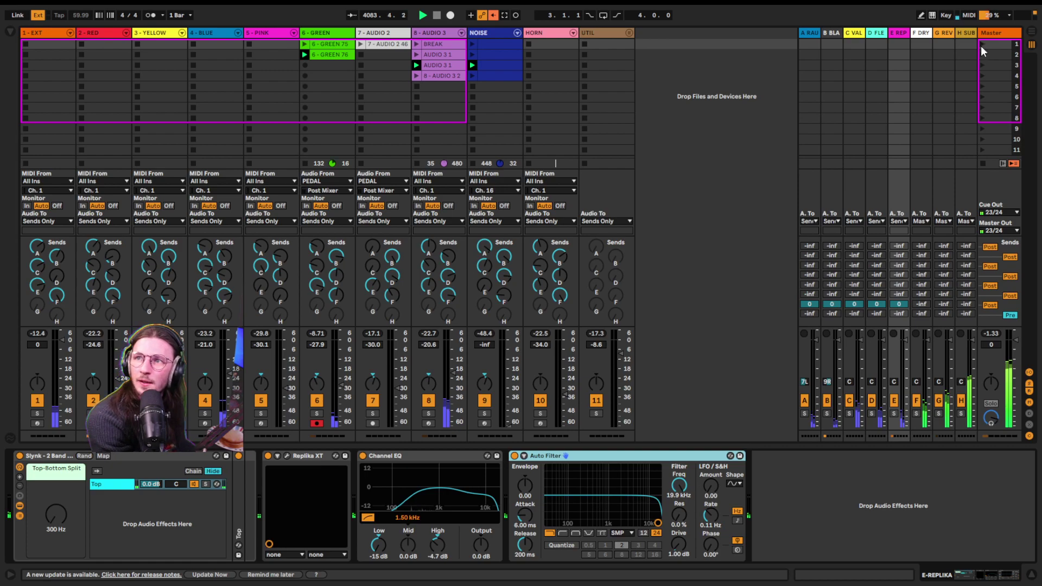
- View the F-DRY return's chain and inspect its Mastering - Catch Peaks compressor, Auto Filter and Channel EQ
{"action": "left_click", "coordinate": [923, 33]}
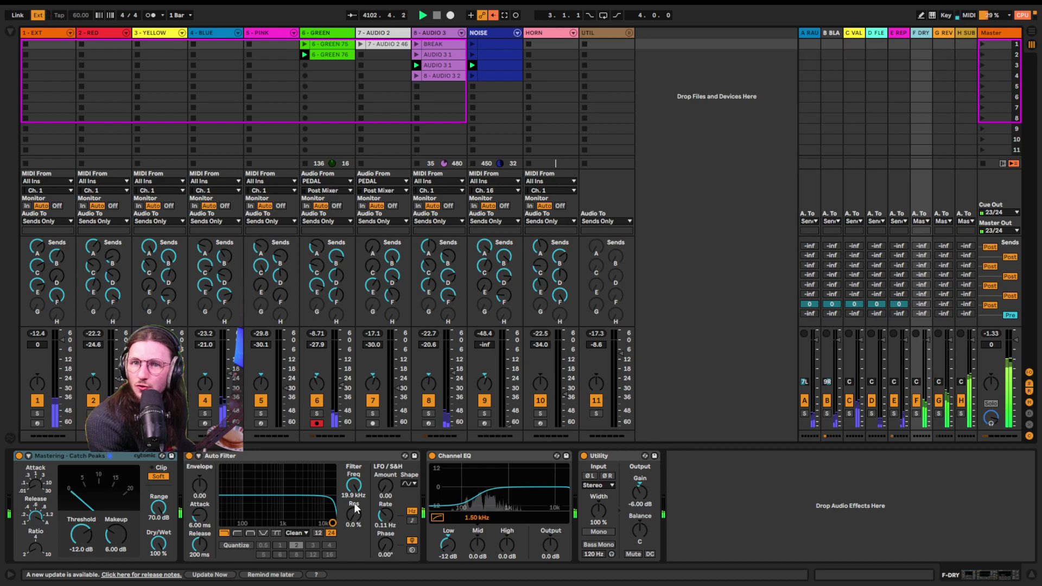
{"action": "left_click", "coordinate": [114, 536]}
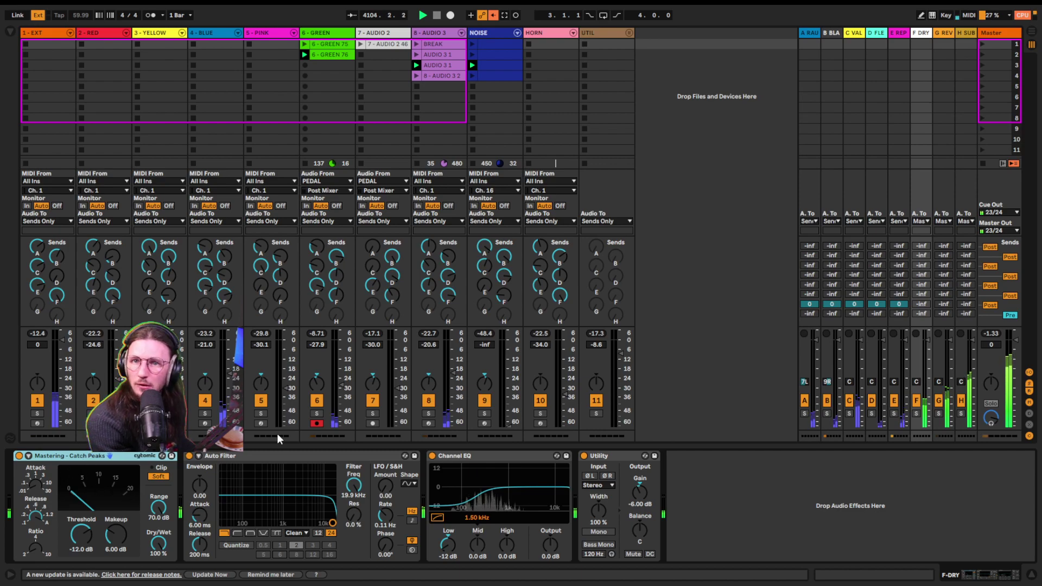
{"action": "left_click", "coordinate": [256, 459]}
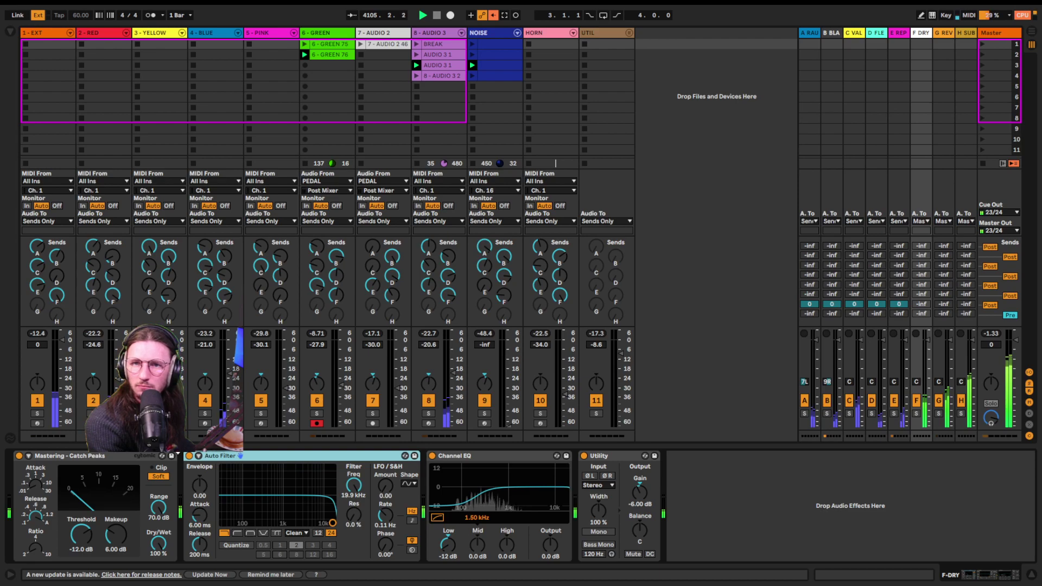
{"action": "left_click", "coordinate": [476, 457]}
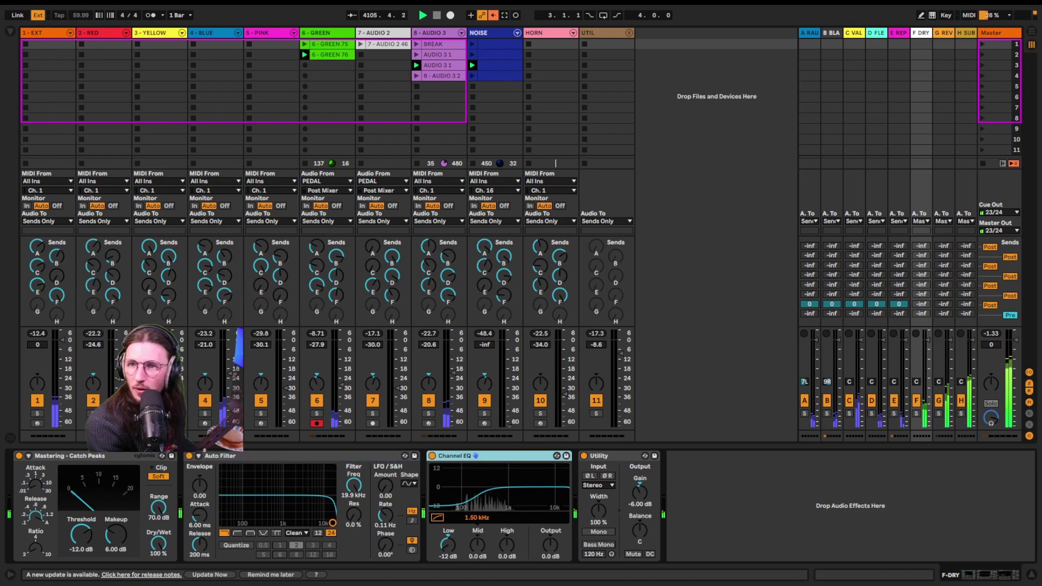
- View the H-SUB return's chain, from the EQ Eight to the Reverb
{"action": "left_click", "coordinate": [972, 33]}
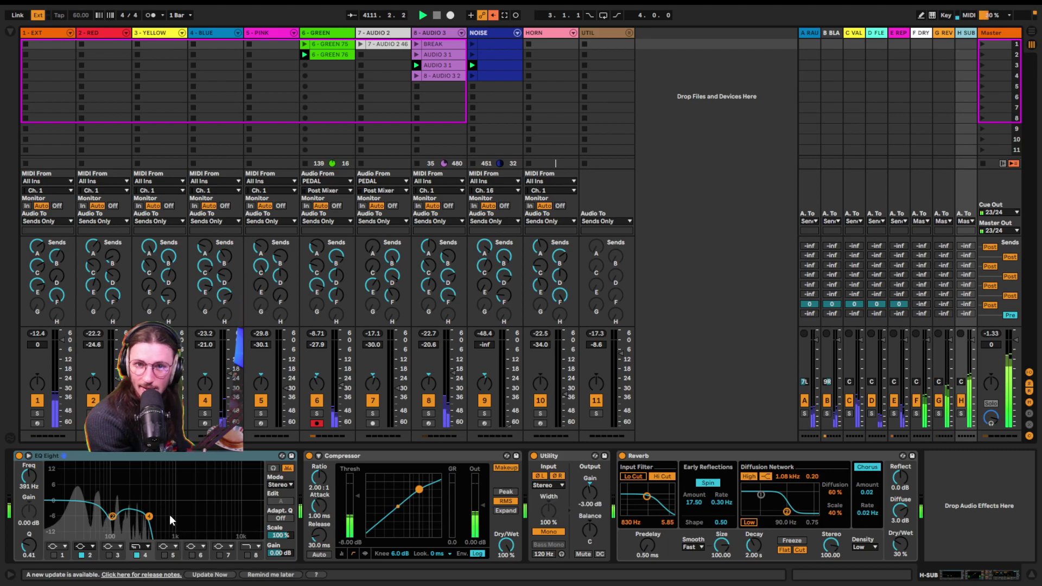
{"action": "left_click", "coordinate": [667, 462]}
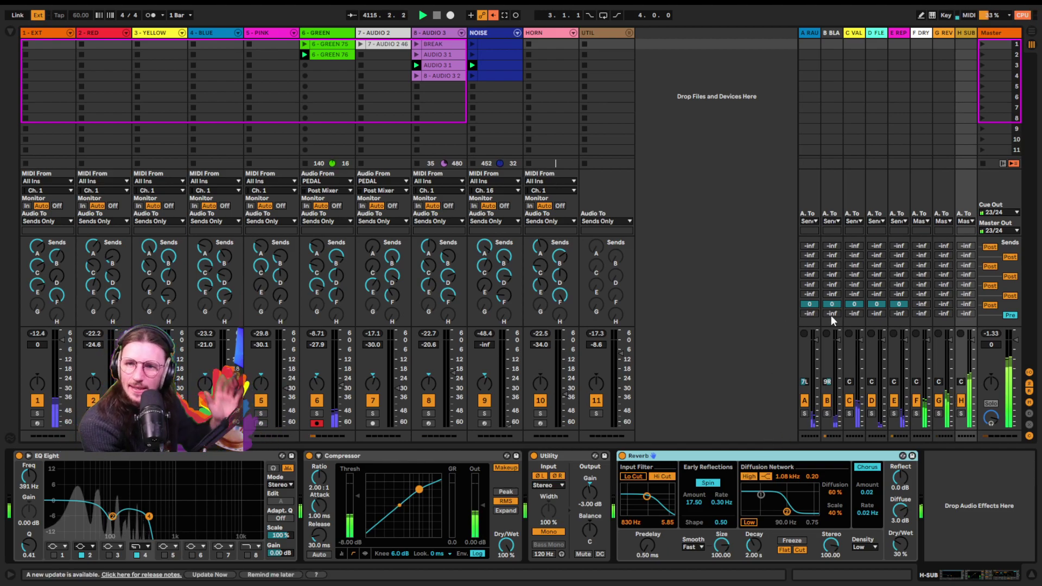
- View the G-REV BUS devices, highlight the returns A-RAUM to D-FLEX, and go back to G-REV BUS
{"action": "left_click", "coordinate": [944, 60]}
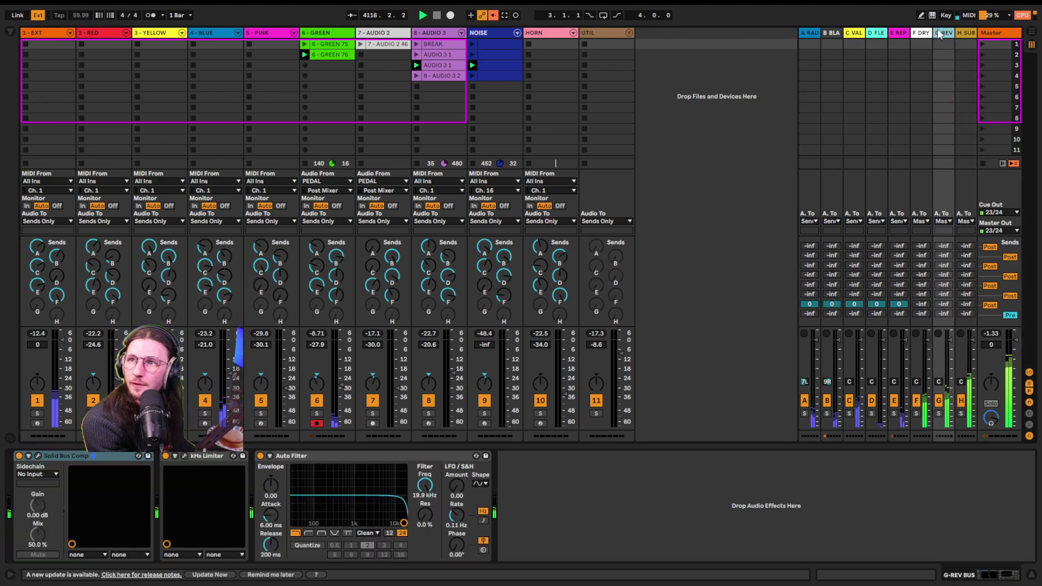
{"action": "left_click", "coordinate": [874, 32]}
{"action": "left_click", "coordinate": [809, 32], "text": "shift"}
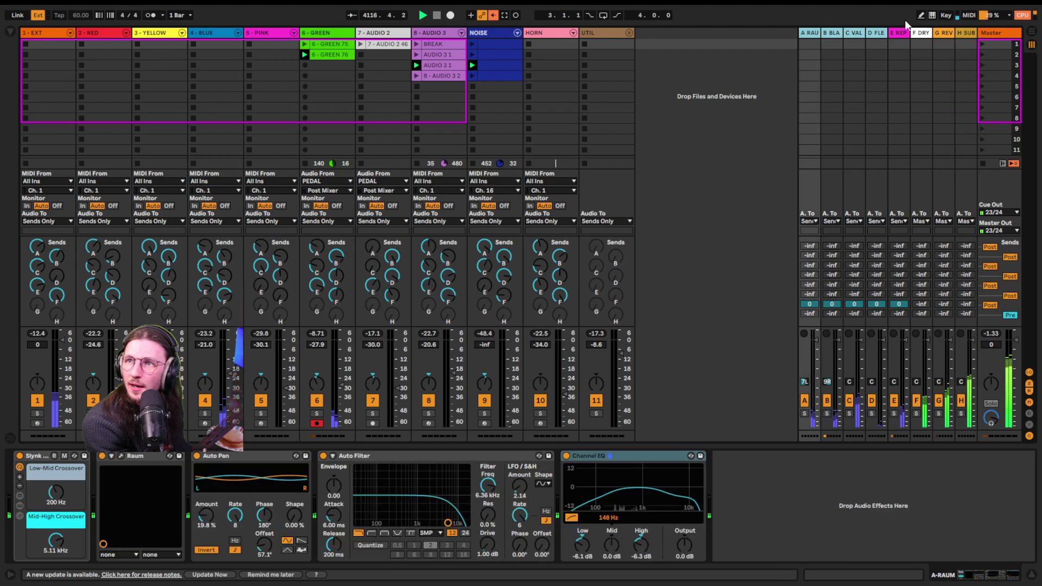
{"action": "left_click", "coordinate": [954, 33]}
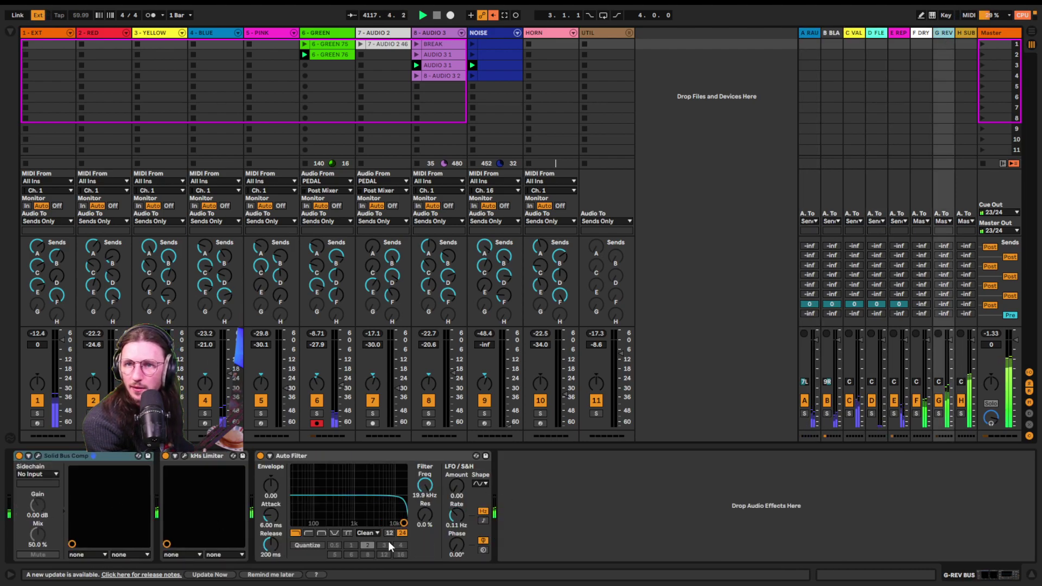
- Examine the Master track's chain from the Glue Compressor through the Limiter, Auto Filter and EQ Eight to the AUDIO UTIL rack
{"action": "left_click", "coordinate": [1011, 34]}
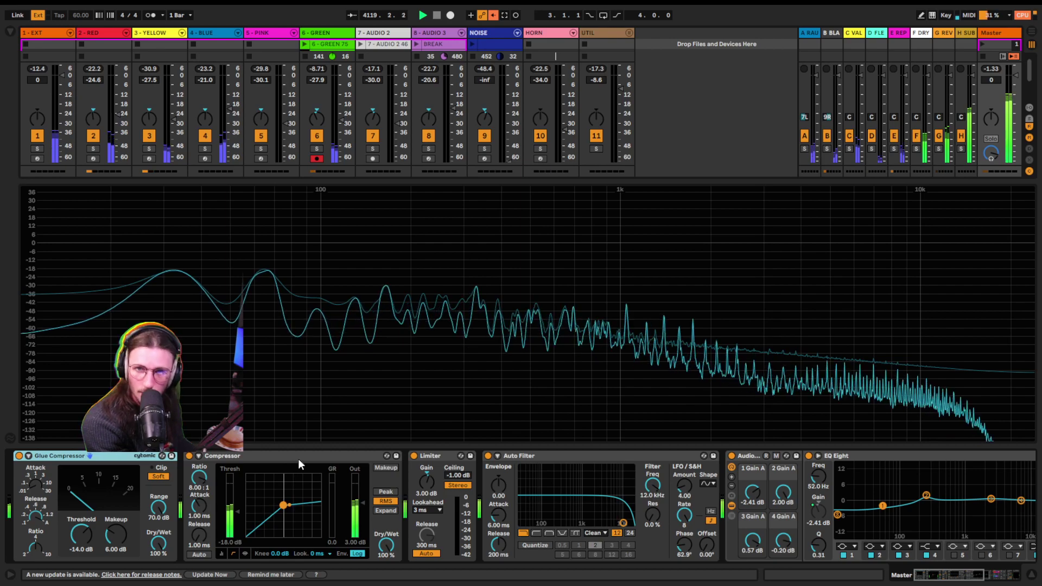
{"action": "left_click", "coordinate": [435, 458]}
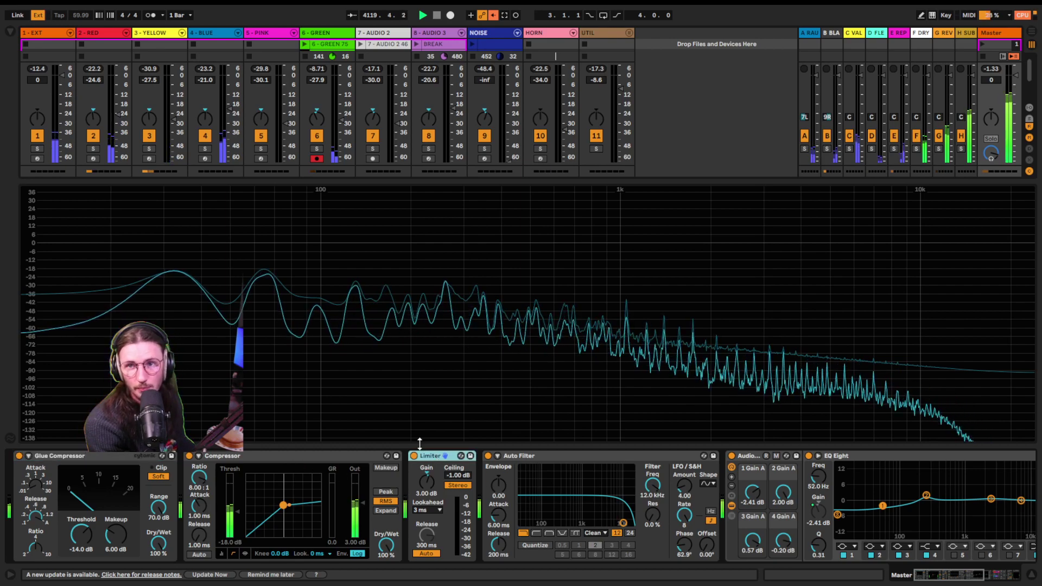
{"action": "left_click", "coordinate": [534, 456]}
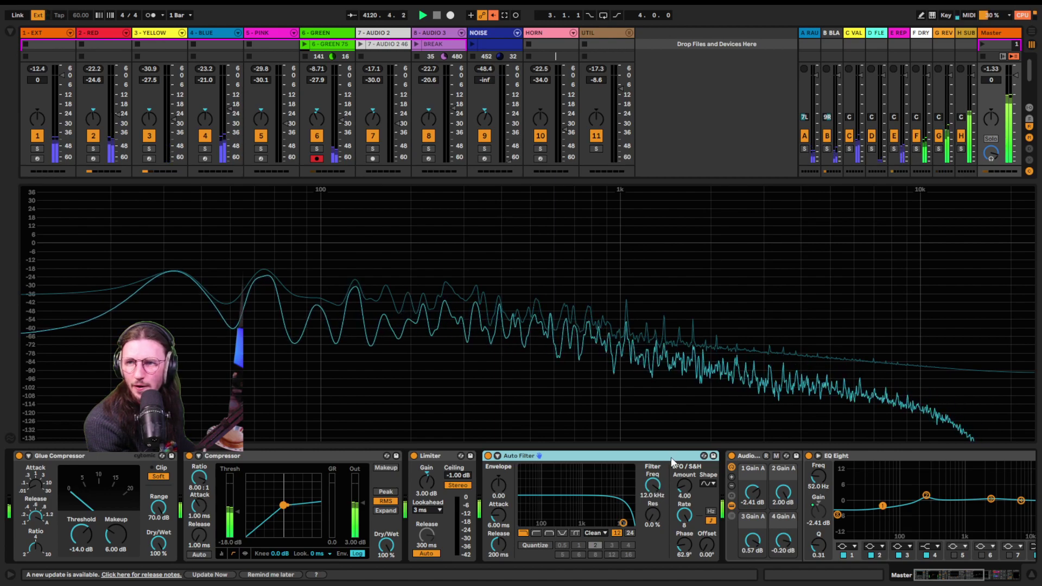
{"action": "scroll", "coordinate": [669, 457], "scroll_direction": "right", "scroll_amount": 3}
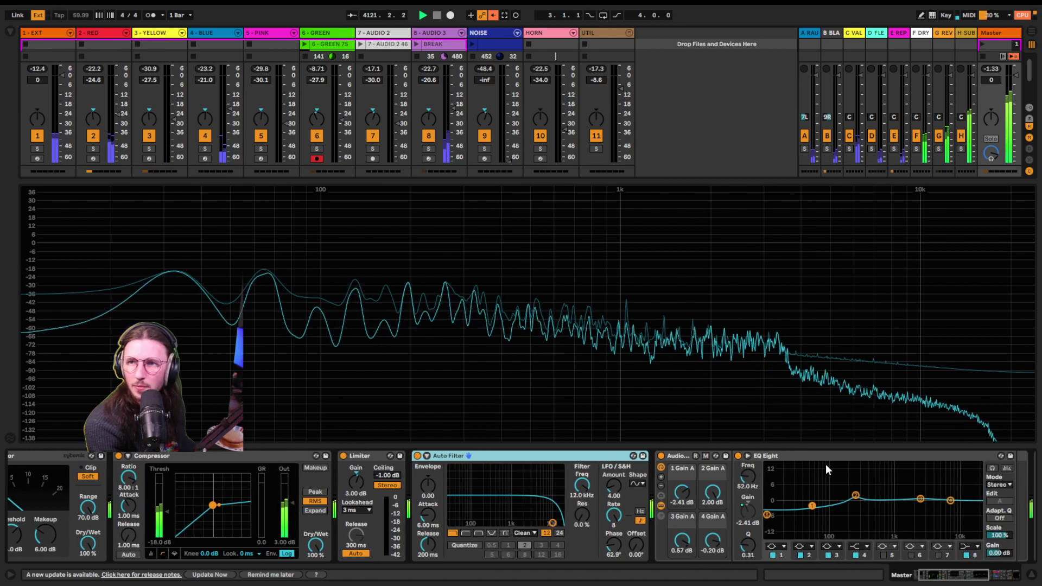
{"action": "scroll", "coordinate": [706, 489], "scroll_direction": "right", "scroll_amount": 10}
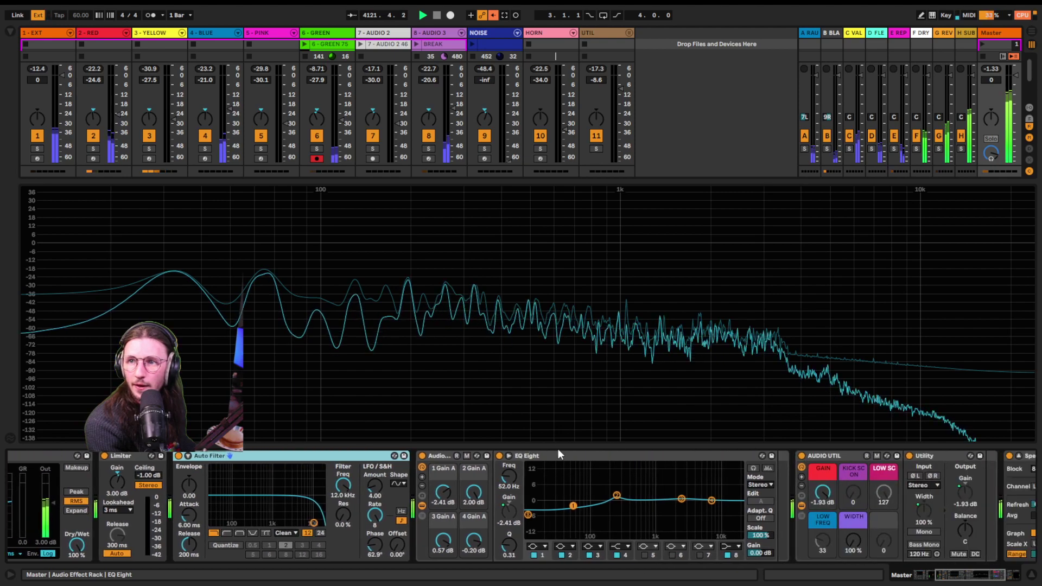
- Inspect the rest of the Master chain, from EQ Eight through AUDIO UTIL and Spectrum to ReaStream, and hide the device view
{"action": "left_click", "coordinate": [610, 516]}
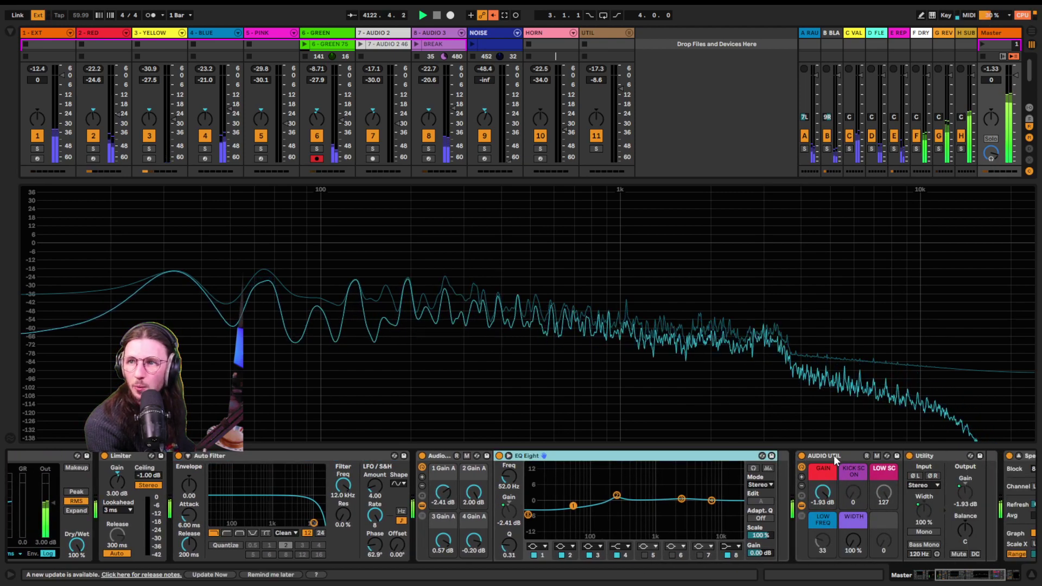
{"action": "scroll", "coordinate": [835, 458], "scroll_direction": "right", "scroll_amount": 8}
{"action": "left_click", "coordinate": [627, 456]}
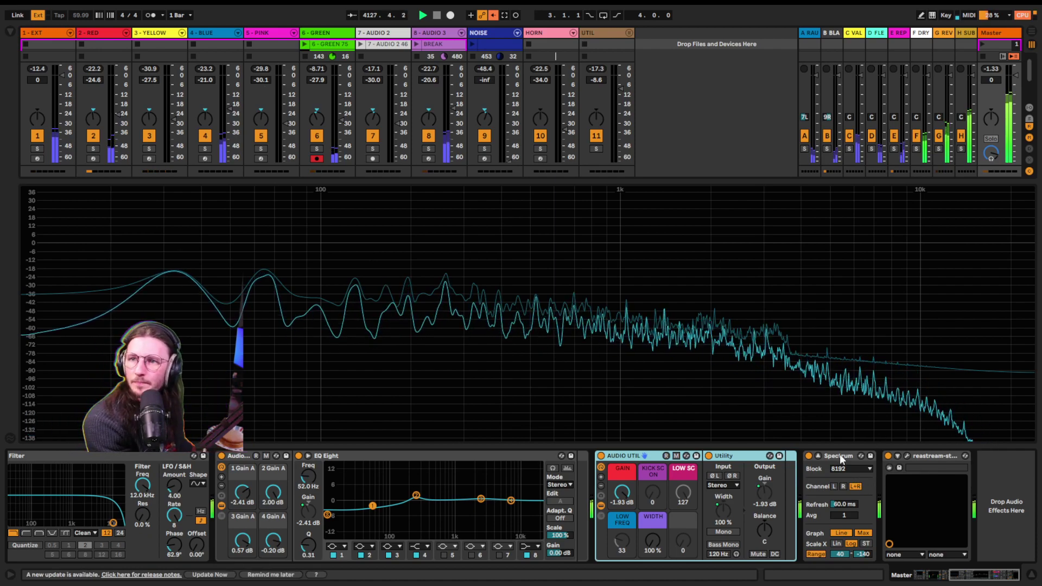
{"action": "left_click", "coordinate": [910, 476]}
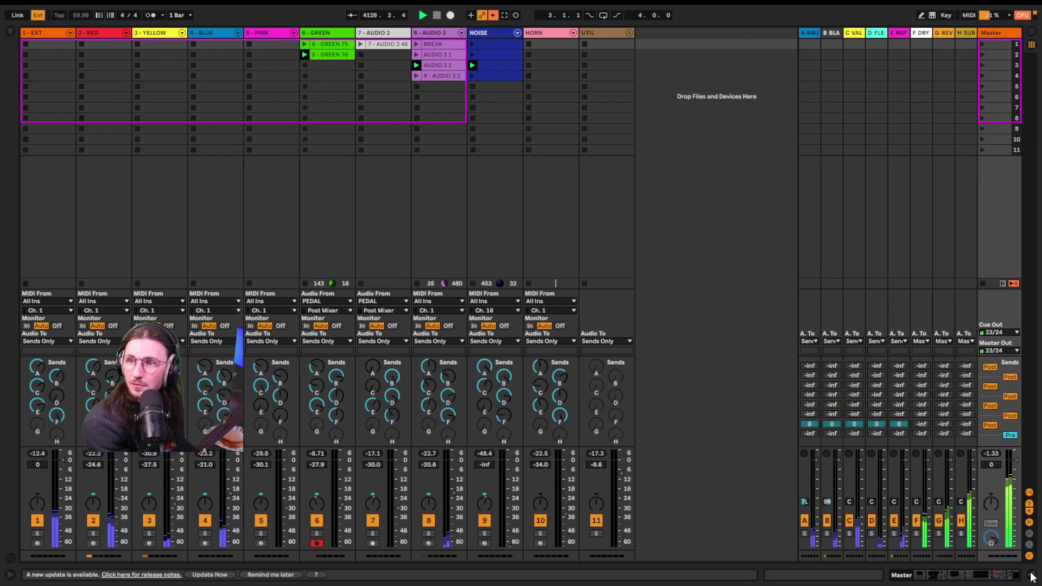
{"action": "left_click", "coordinate": [1031, 575]}
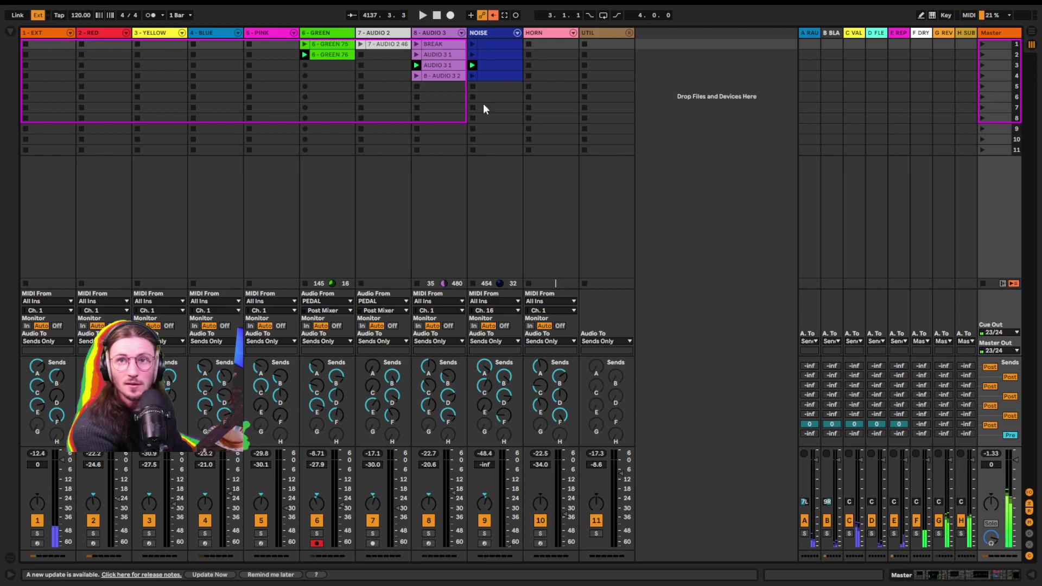
- Open the larger live set with the SYNTHS and DRUMS groups, and fold both groups
{"action": "key", "text": "ctrl+s"}
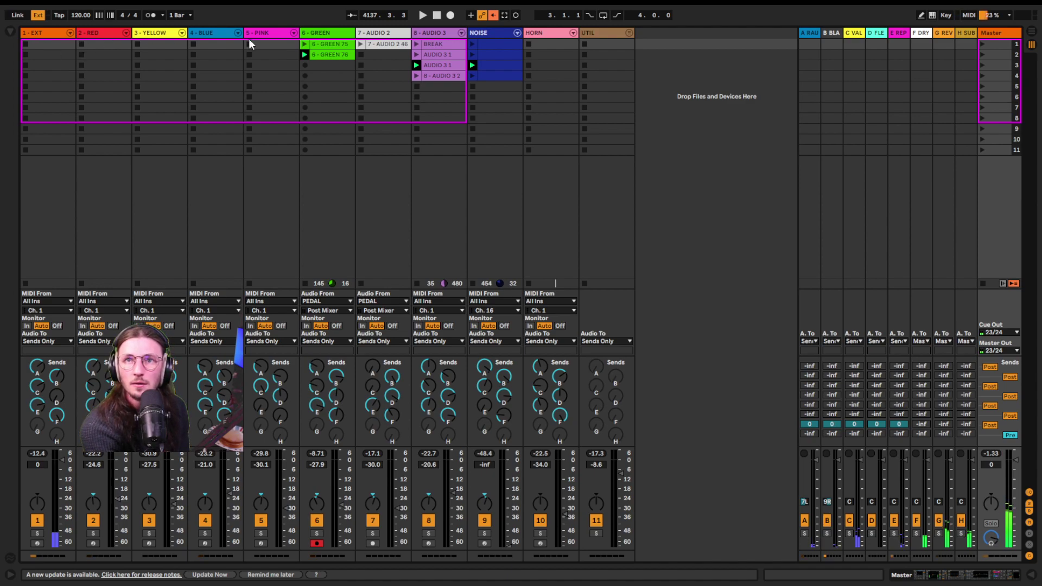
{"action": "key", "text": "ctrl+n"}
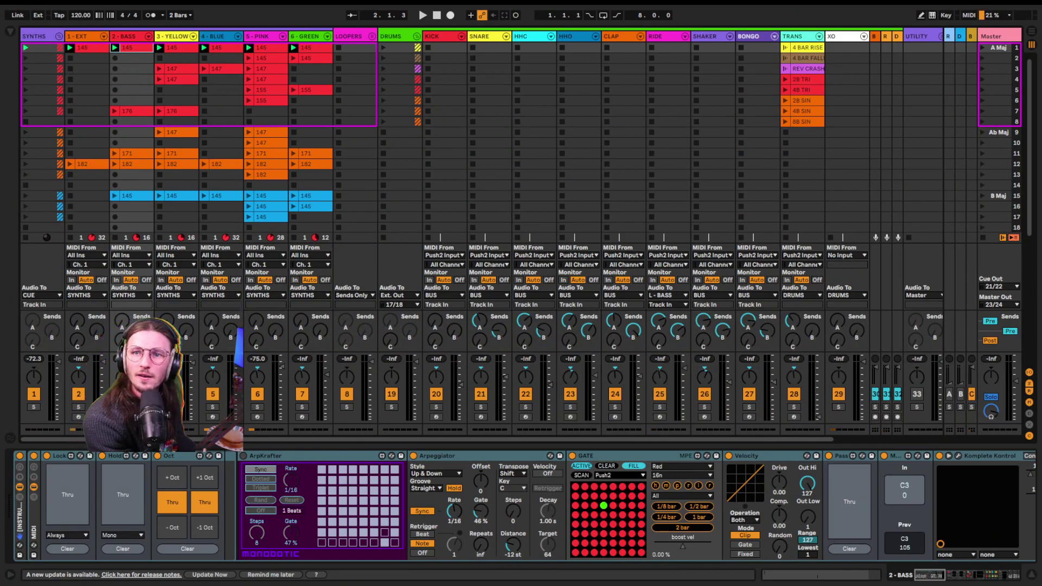
{"action": "left_click", "coordinate": [61, 39]}
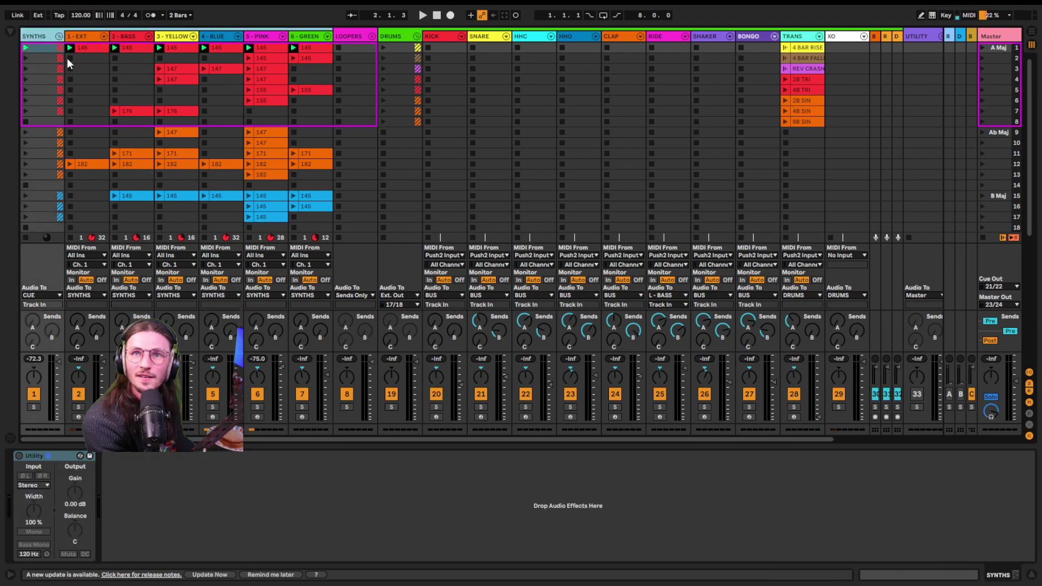
{"action": "left_click", "coordinate": [59, 36]}
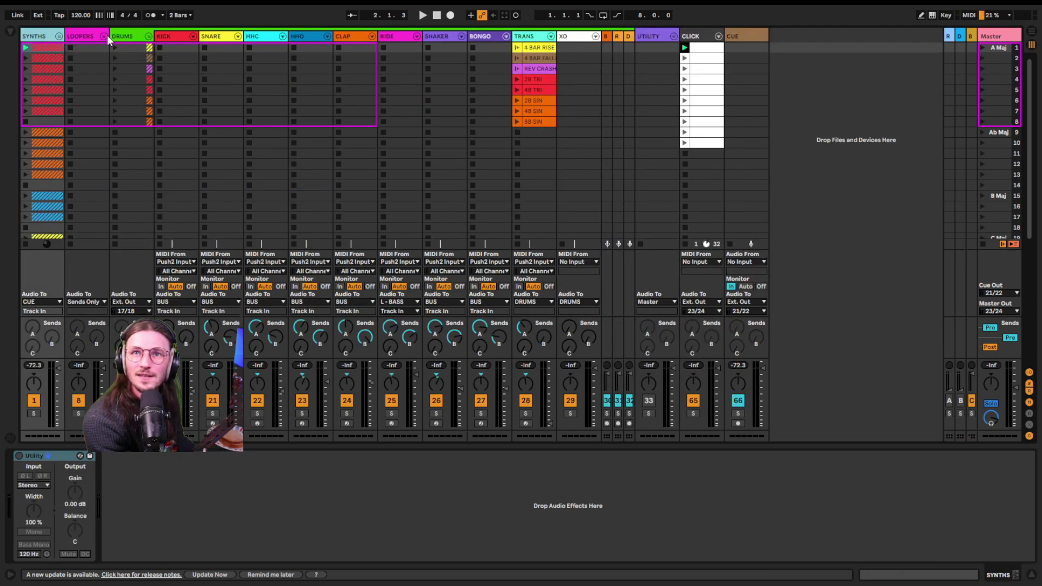
{"action": "left_click", "coordinate": [148, 37]}
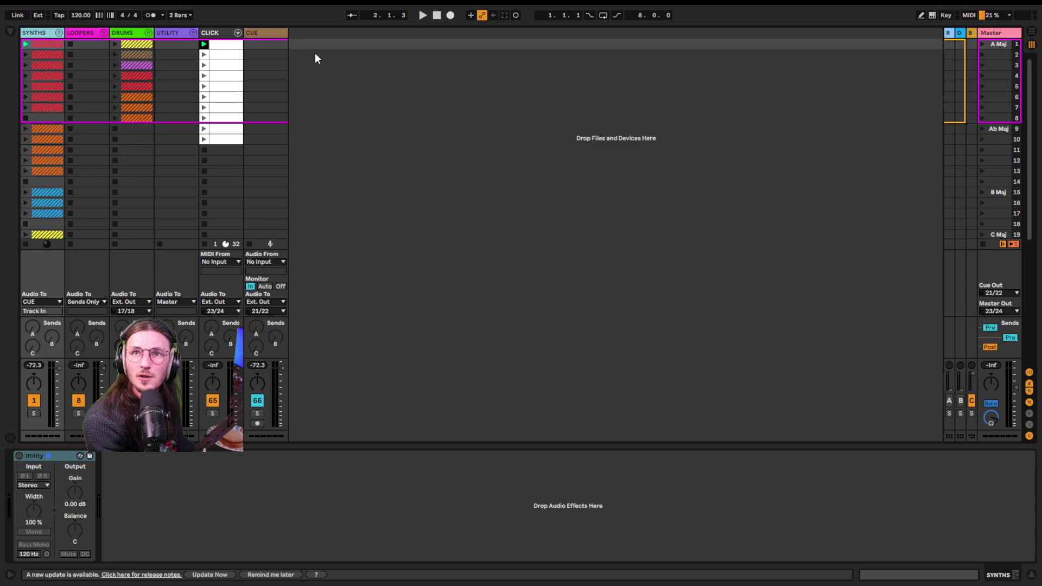
{"action": "left_click", "coordinate": [407, 104]}
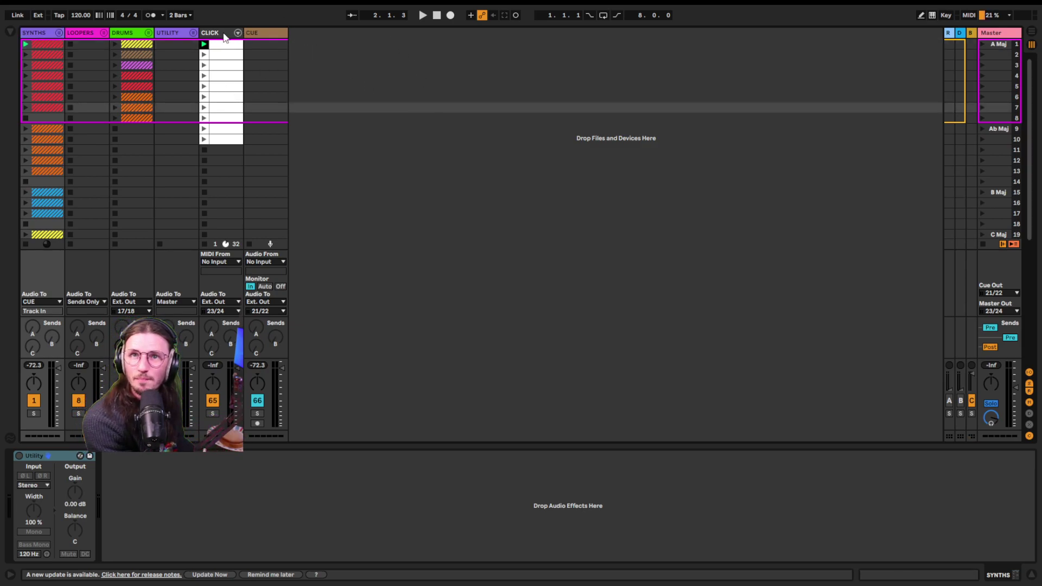
- View the CUE track and its output routing, and go to the CLICK track's devices
{"action": "left_click", "coordinate": [271, 32]}
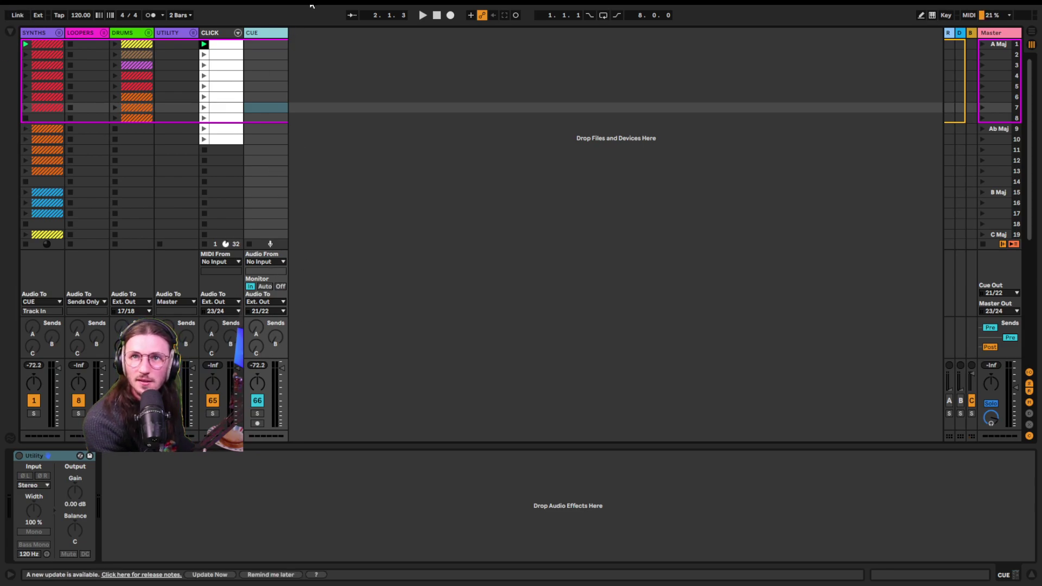
{"action": "left_click", "coordinate": [272, 316]}
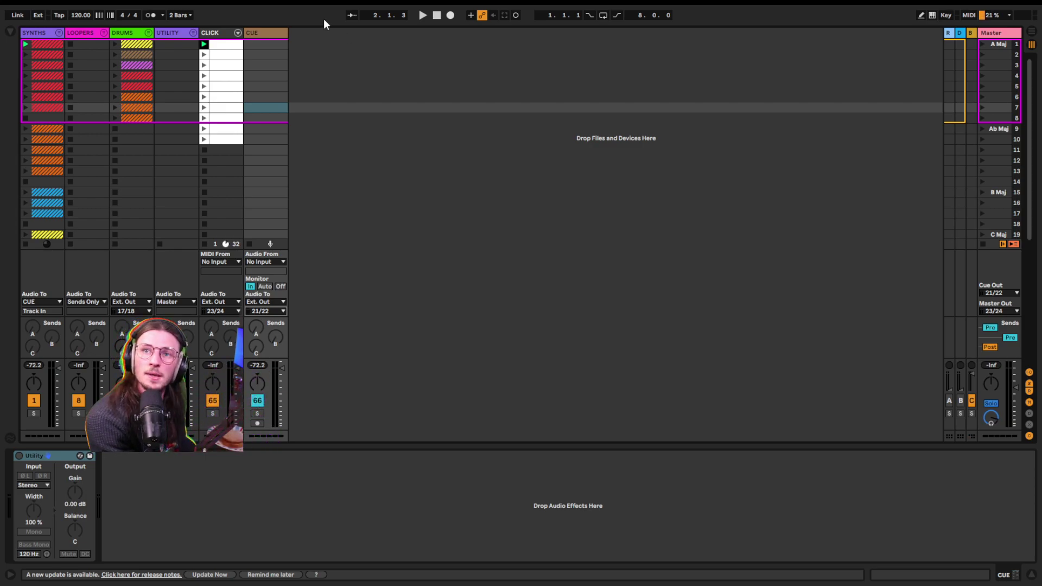
{"action": "key", "text": "Left"}
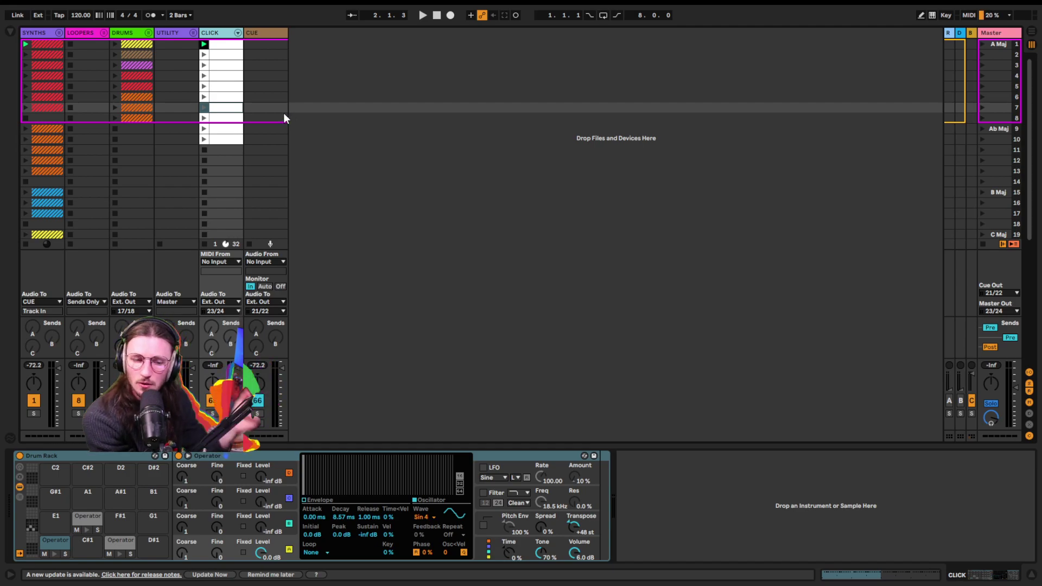
- Open the first CLICK clip's notes, extend its end marker to bar 16, and return to the track's devices
{"action": "left_click", "coordinate": [222, 47]}
{"action": "double_click", "coordinate": [221, 47]}
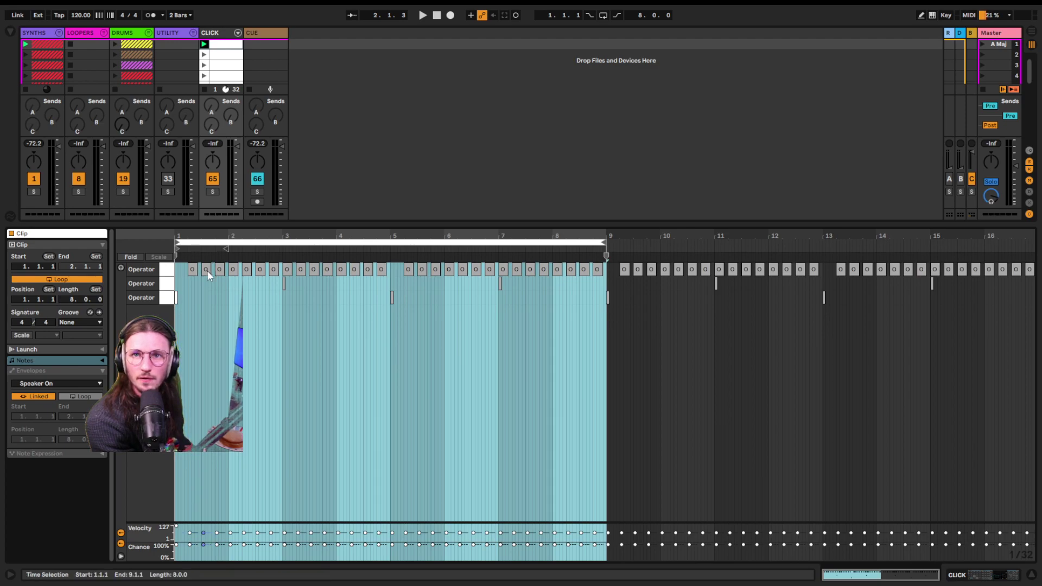
{"action": "left_click", "coordinate": [229, 348]}
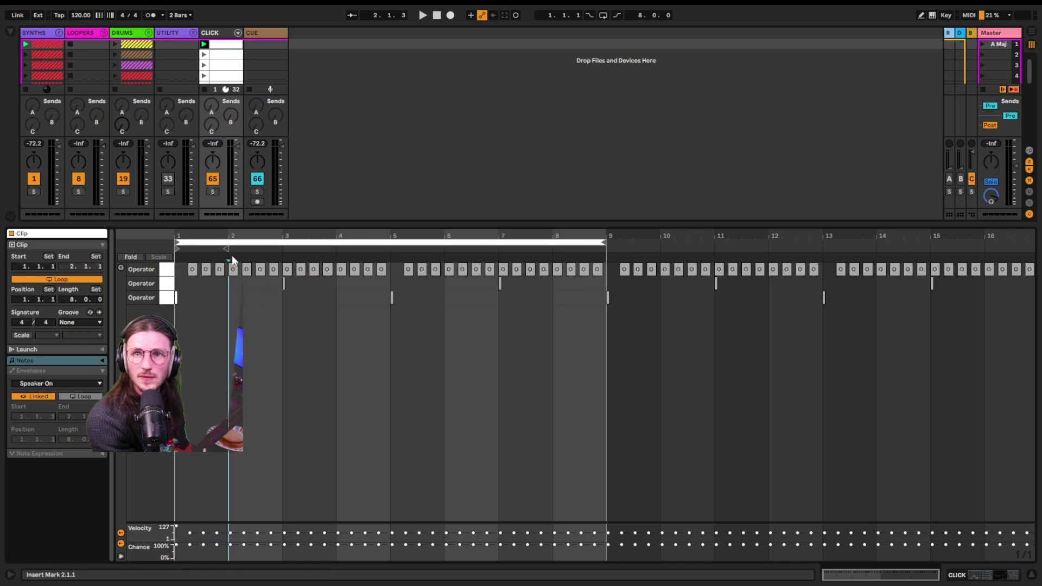
{"action": "left_click_drag", "start_coordinate": [232, 242], "coordinate": [189, 305]}
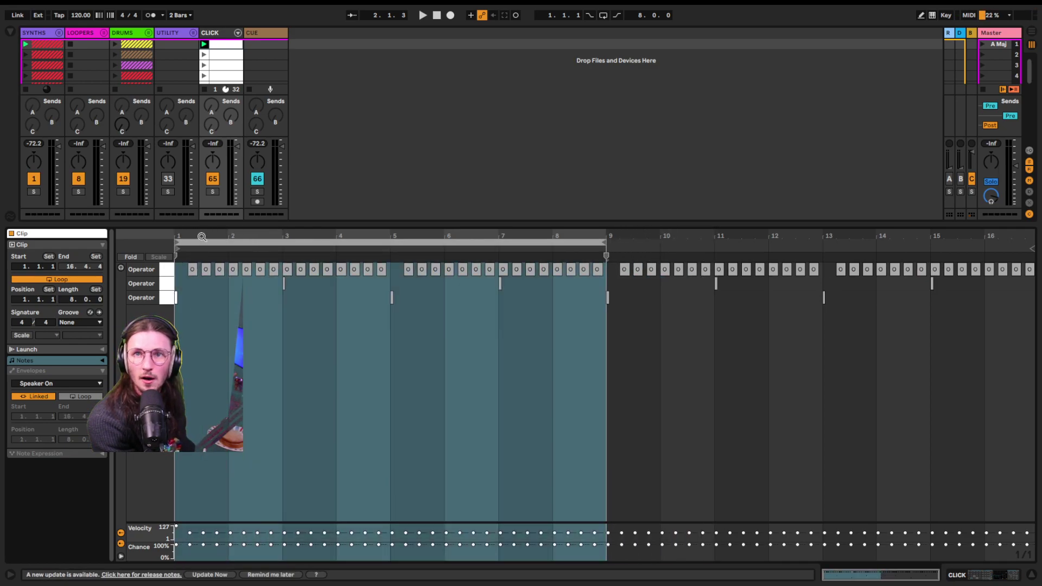
{"action": "key", "text": "z"}
{"action": "key", "text": "shift+Tab"}
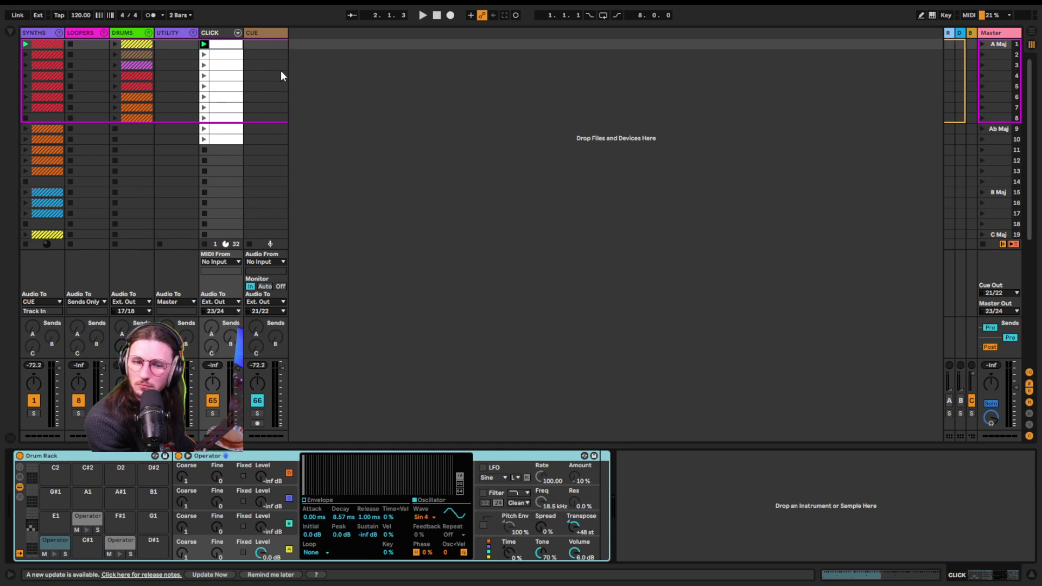
- Unfold the UTILITY group and select its SUB-K2 track
{"action": "left_click", "coordinate": [179, 36]}
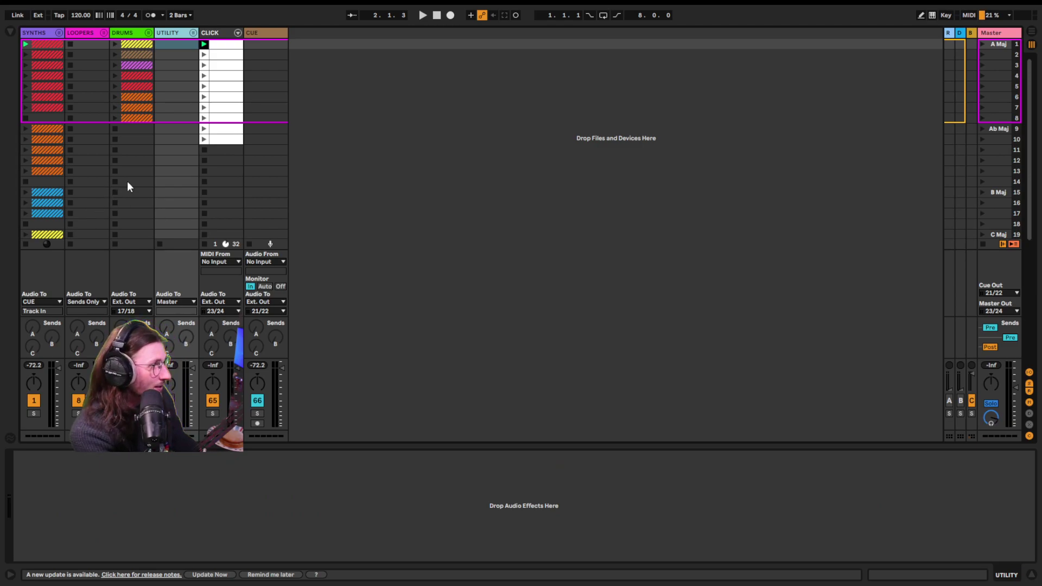
{"action": "left_click", "coordinate": [193, 33]}
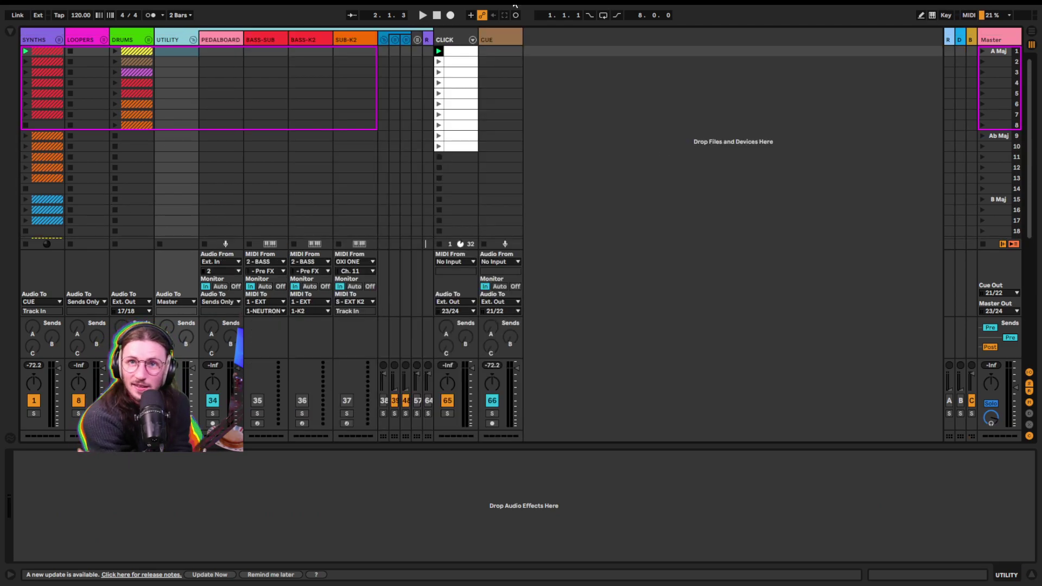
{"action": "left_click", "coordinate": [353, 40]}
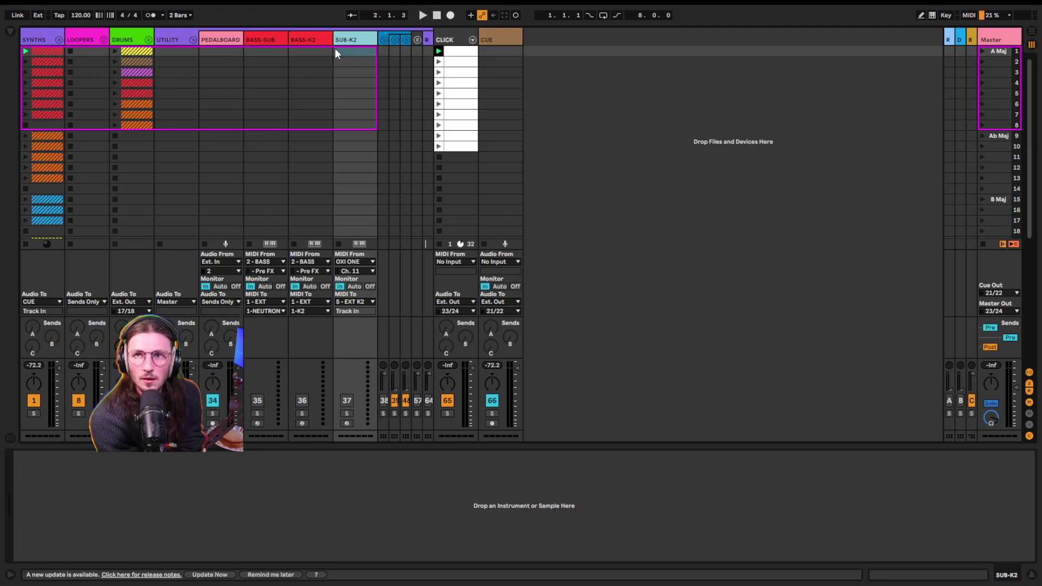
- View the REAPER ROUTING track's send rack and look through its chains from TRACK1 to TAPE REC
{"action": "left_click", "coordinate": [426, 40]}
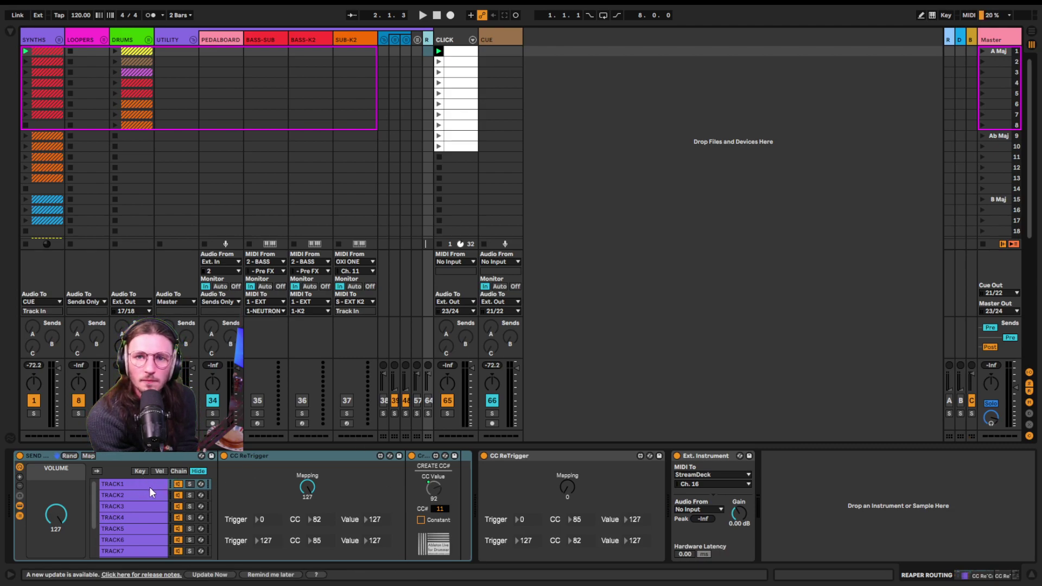
{"action": "scroll", "coordinate": [133, 541], "scroll_direction": "down", "scroll_amount": 3}
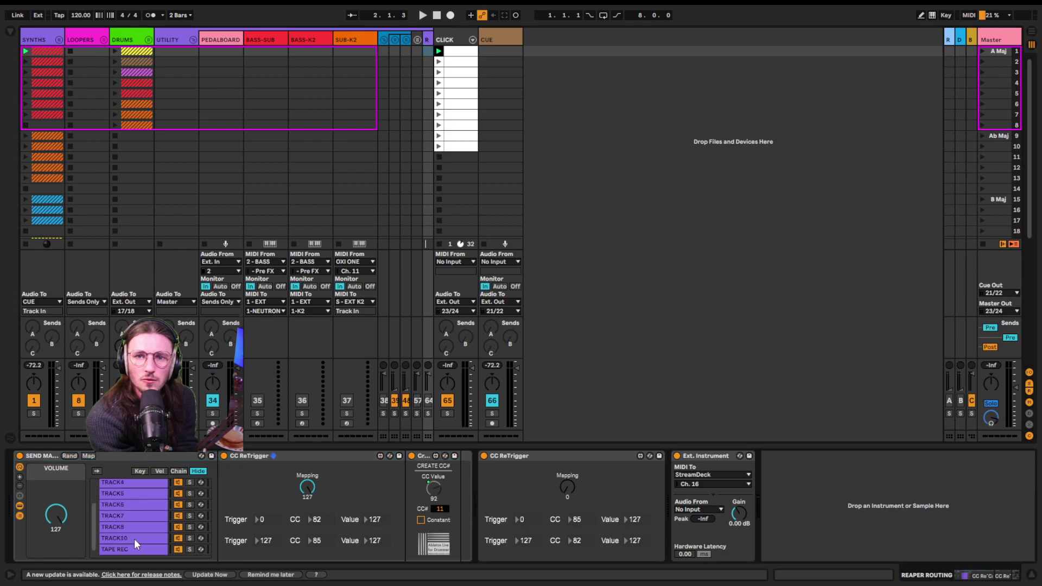
{"action": "scroll", "coordinate": [146, 493], "scroll_direction": "up", "scroll_amount": 3}
{"action": "left_click", "coordinate": [139, 484]}
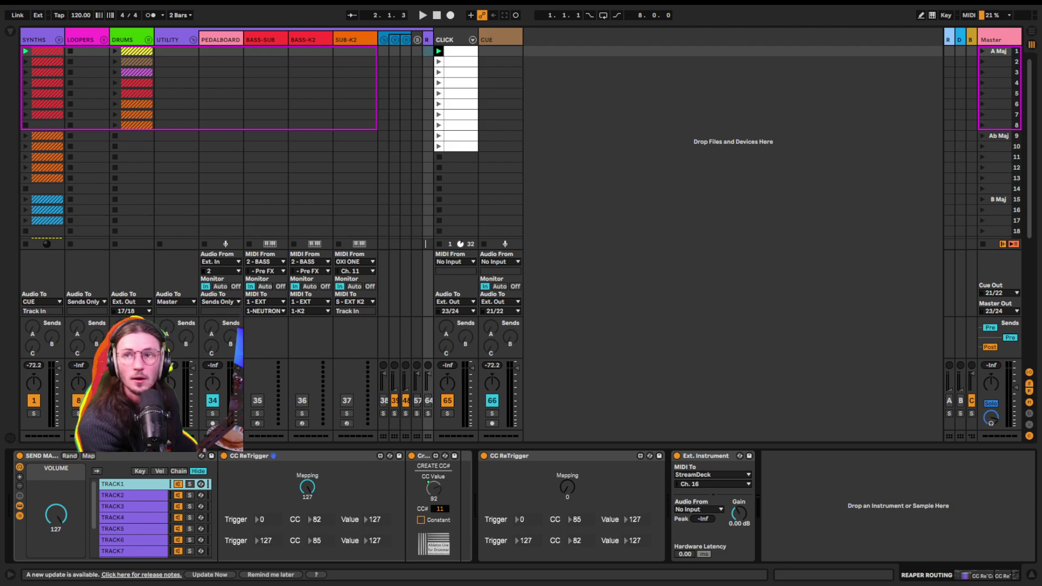
- Unfold the PUSH2 ROUTING group, view its tracks from P-EXT to P-GREEN, and fold the group again
{"action": "left_click", "coordinate": [417, 40]}
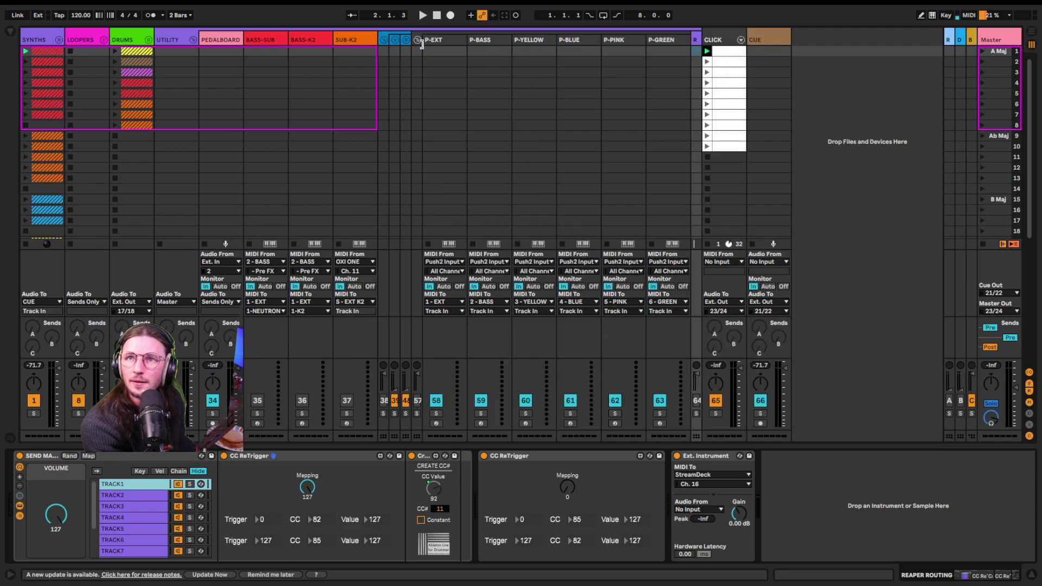
{"action": "left_click", "coordinate": [417, 35]}
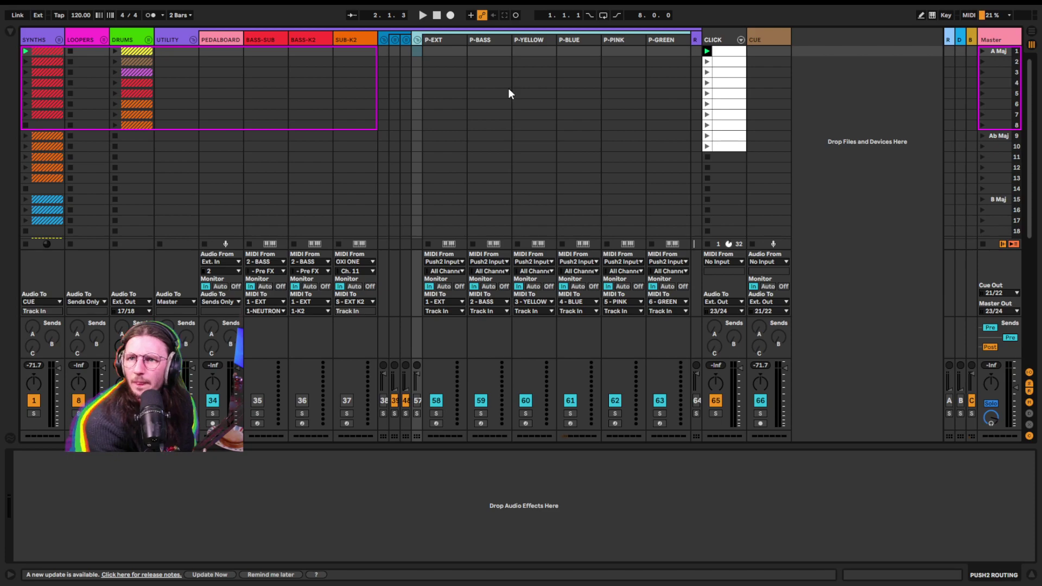
{"action": "left_click", "coordinate": [682, 41]}
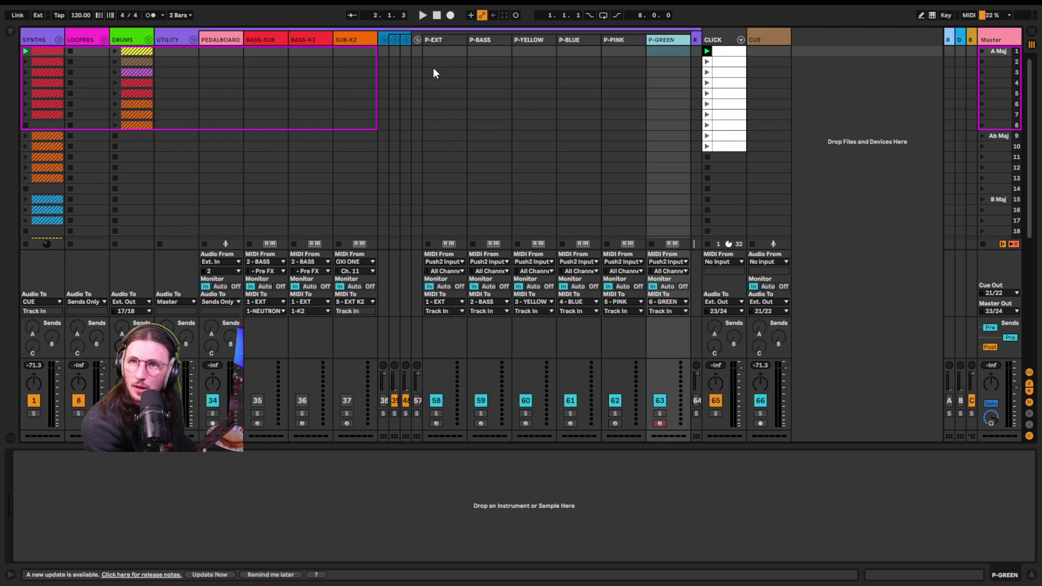
{"action": "left_click", "coordinate": [417, 40]}
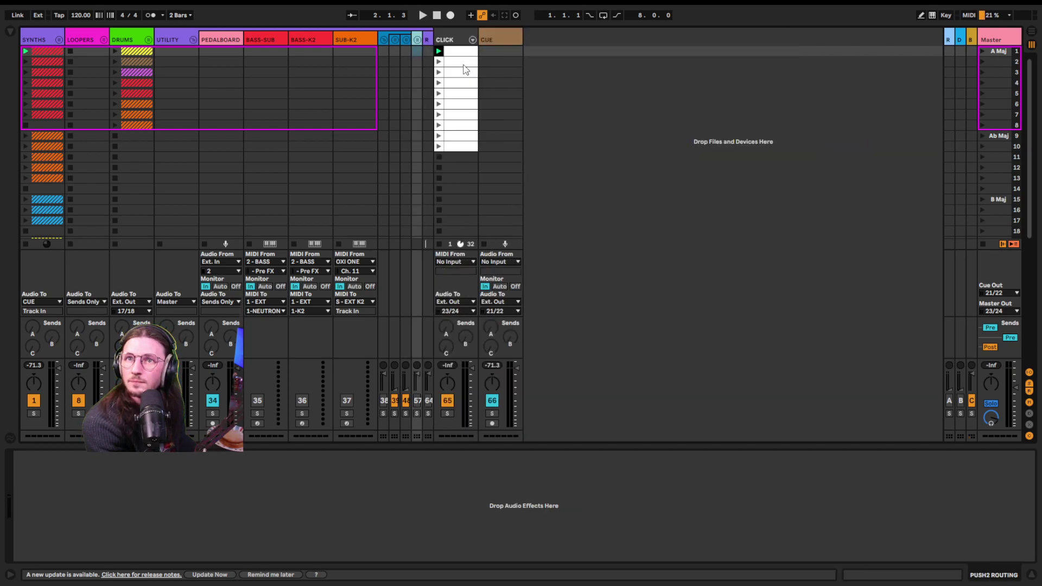
- Unfold the routing group with the OXI ONE inputs and highlight its tracks from S - EXT JUNO to S - GREEN
{"action": "left_click", "coordinate": [384, 37]}
{"action": "left_click", "coordinate": [384, 37]}
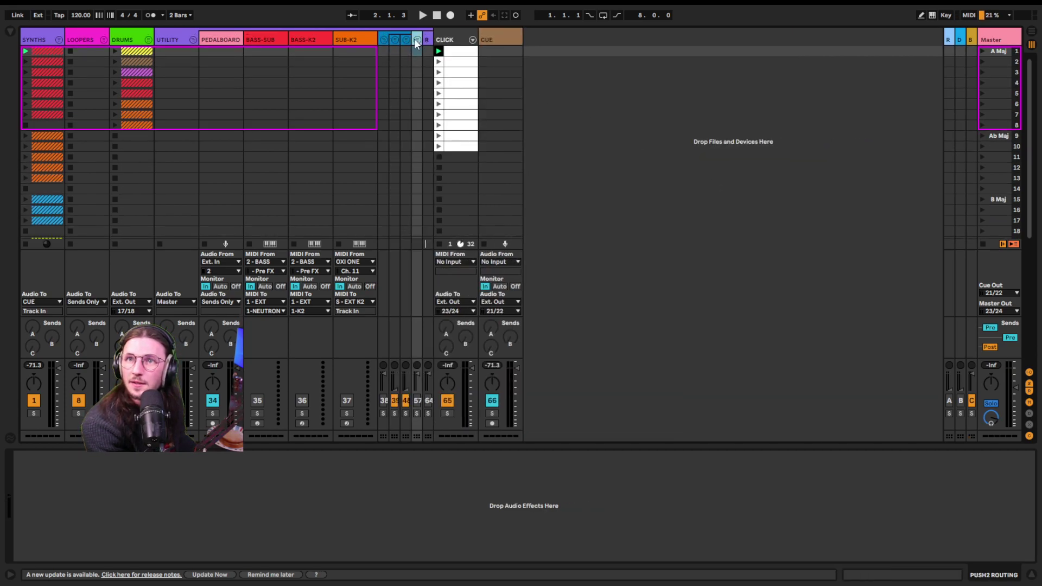
{"action": "left_click", "coordinate": [406, 39]}
{"action": "left_click", "coordinate": [437, 43]}
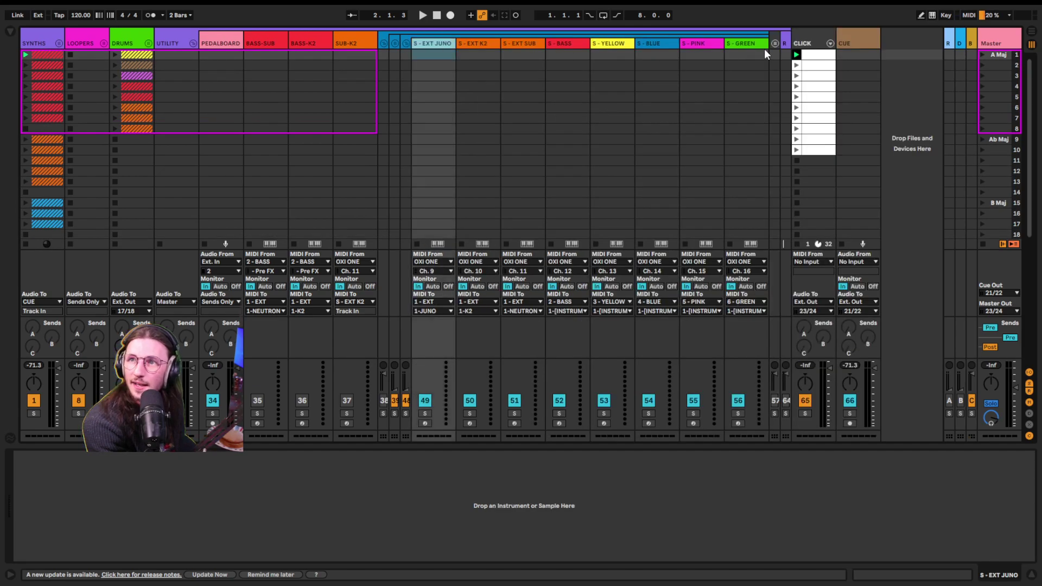
{"action": "left_click", "coordinate": [757, 44]}
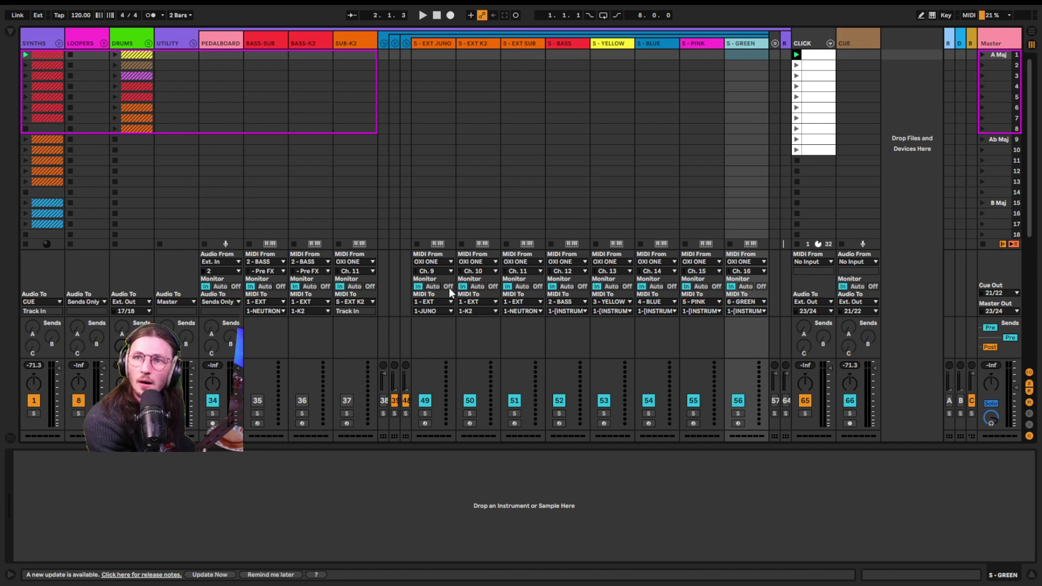
{"action": "left_click", "coordinate": [431, 45]}
{"action": "left_click", "coordinate": [753, 48], "text": "shift"}
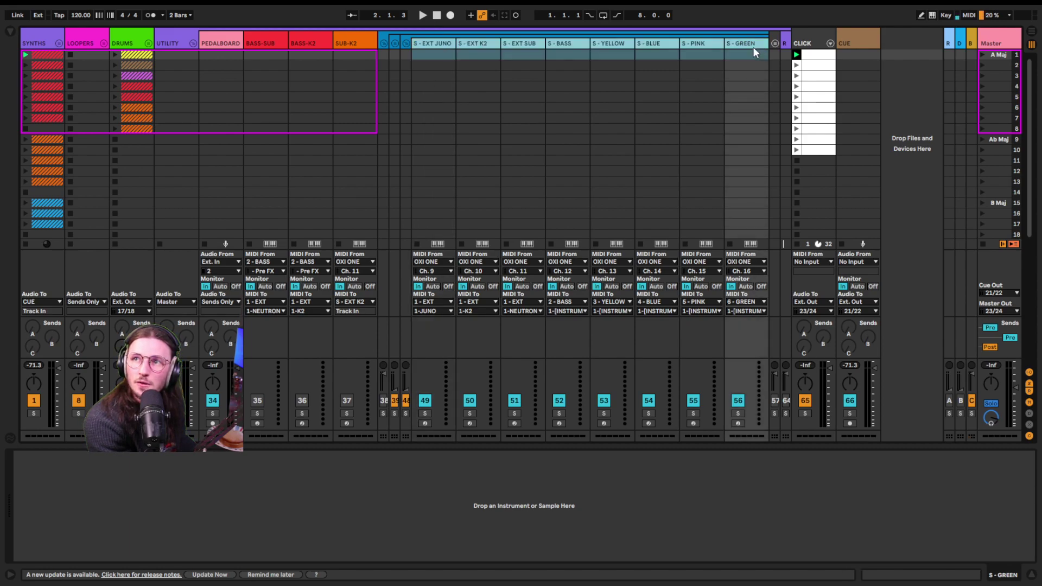
{"action": "left_click", "coordinate": [682, 119]}
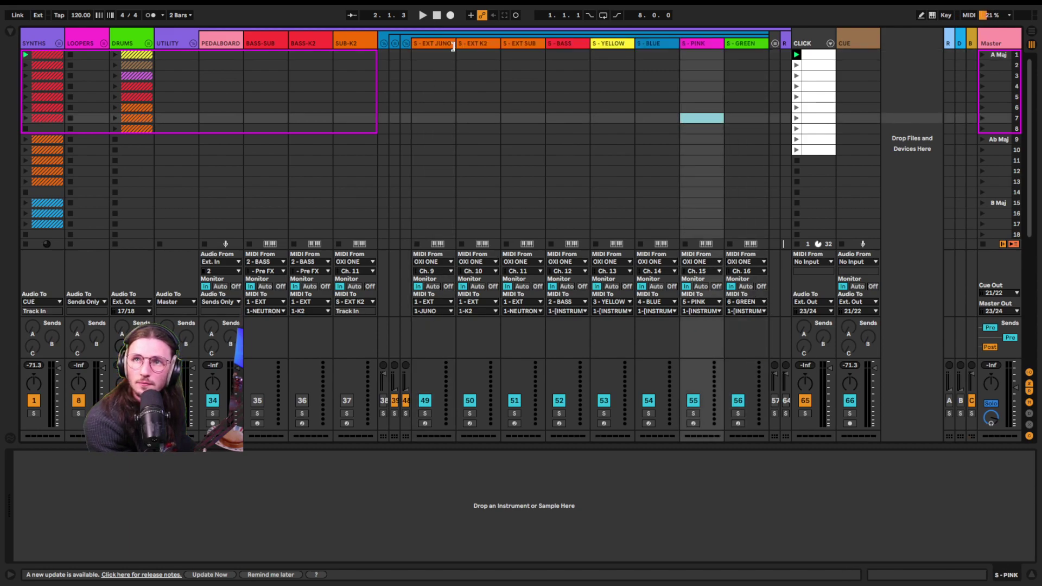
- Highlight the tracks S - EXT JUNO to S - EXT SUB, followed by S - BASS to S - GREEN
{"action": "left_click", "coordinate": [452, 44]}
{"action": "left_click", "coordinate": [509, 46], "text": "shift"}
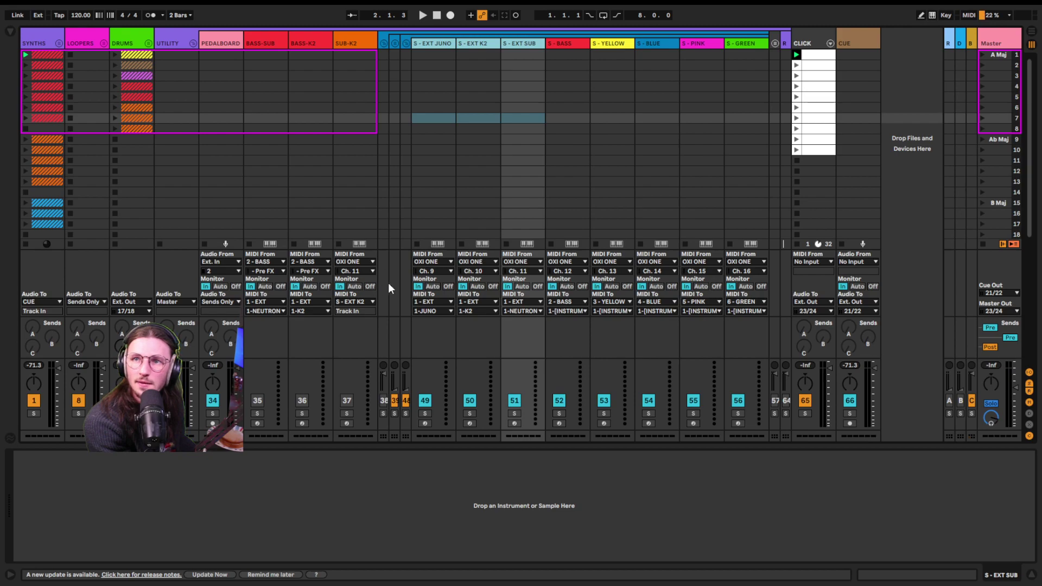
{"action": "left_click", "coordinate": [580, 47]}
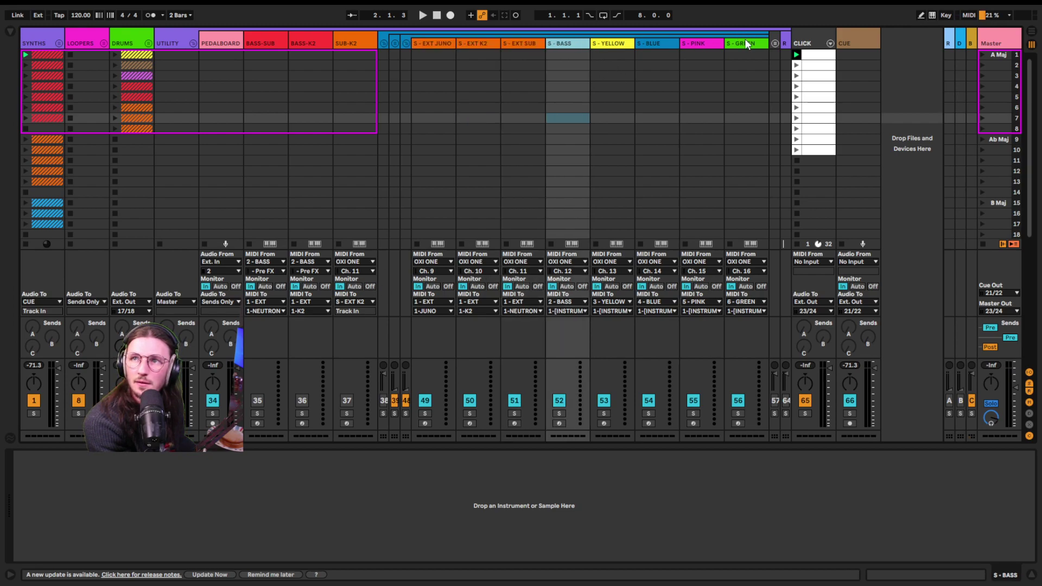
{"action": "left_click", "coordinate": [748, 44], "text": "shift"}
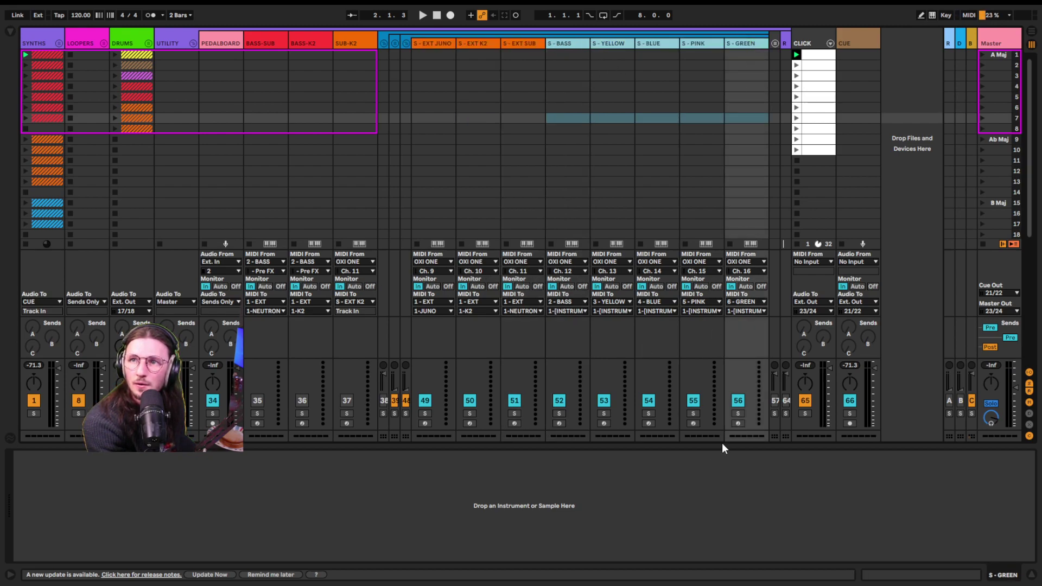
- Fold the SEQROUTE group, unfold the drum routing group beside it, and view the MIDI pitch rack on its KICK track
{"action": "left_click", "coordinate": [407, 43]}
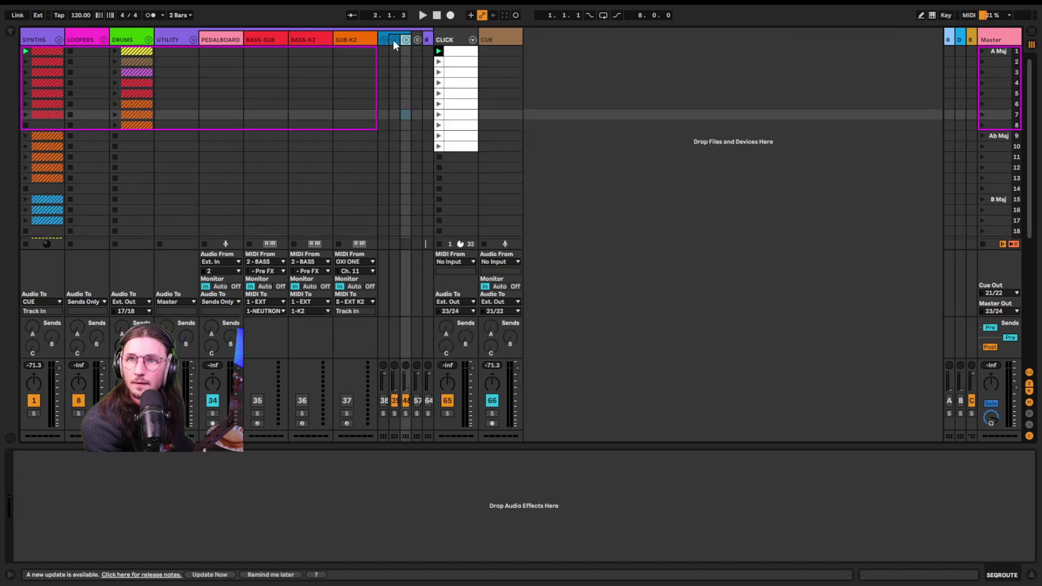
{"action": "left_click", "coordinate": [394, 40]}
{"action": "left_click", "coordinate": [419, 45]}
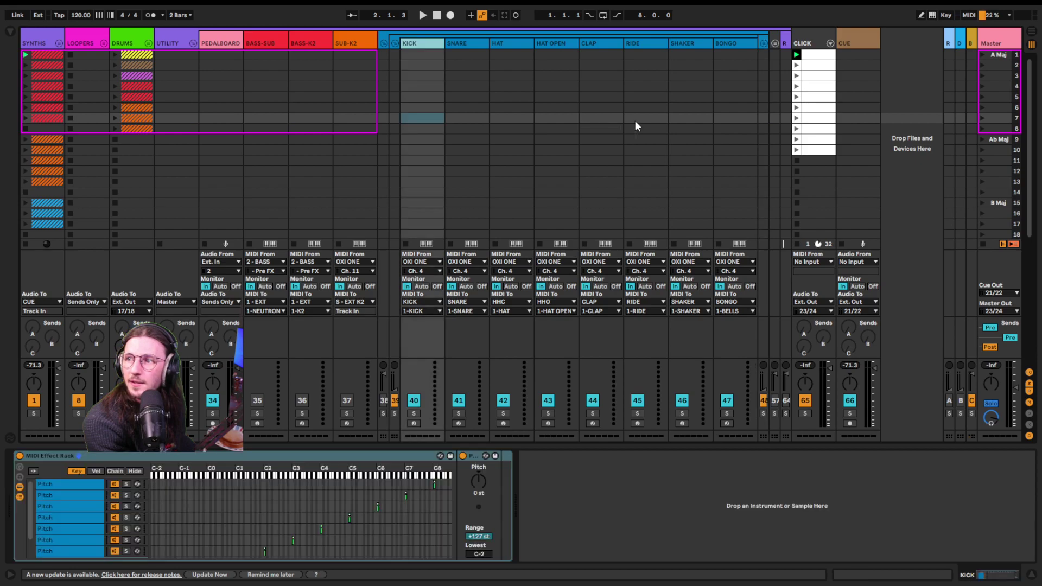
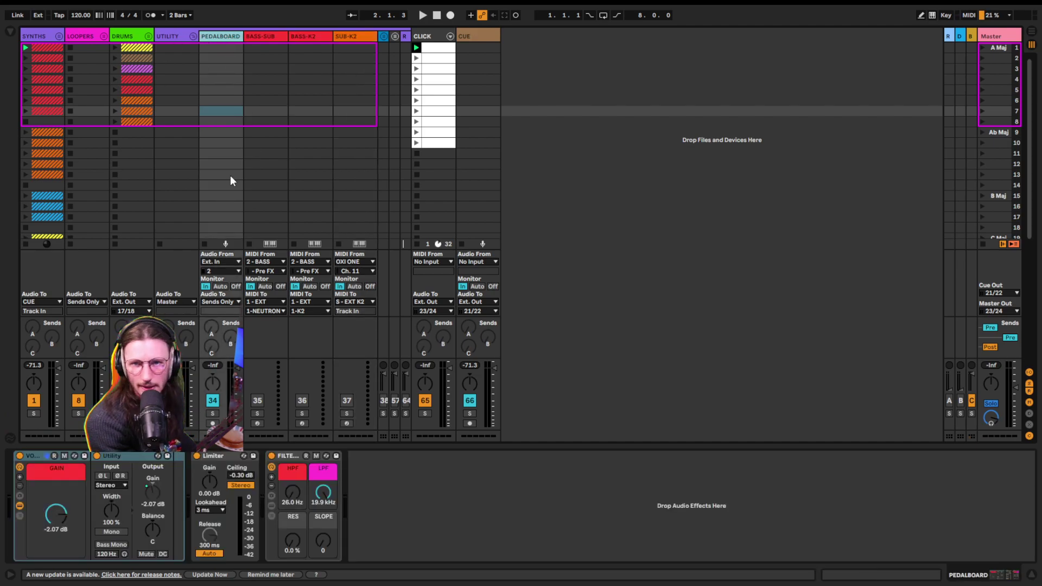
- Fold the UTILITY group, unfold the DRUMS group, and view the device racks on its SNARE and KICK tracks
{"action": "left_click", "coordinate": [193, 36]}
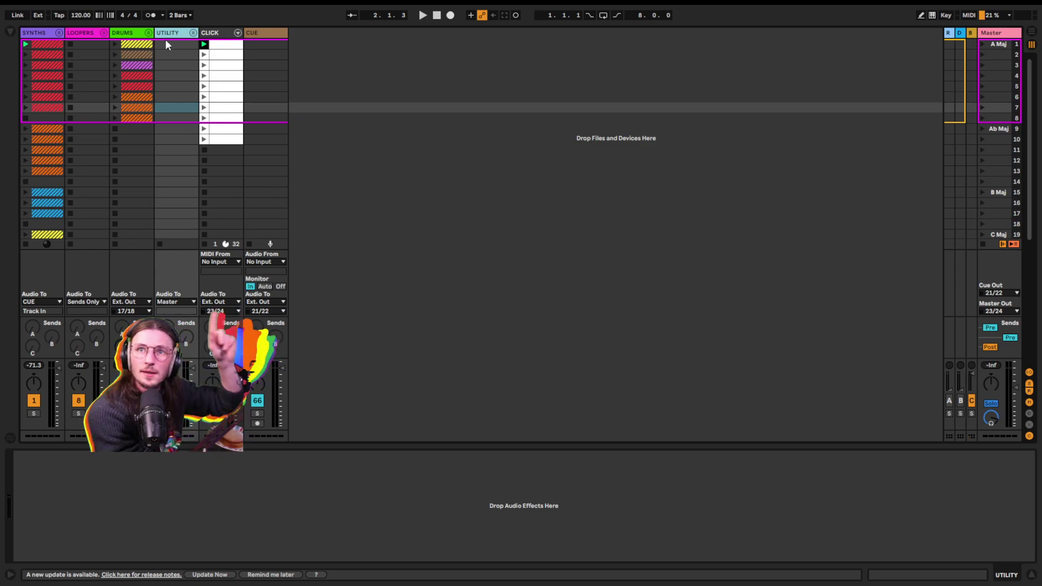
{"action": "left_click", "coordinate": [148, 33]}
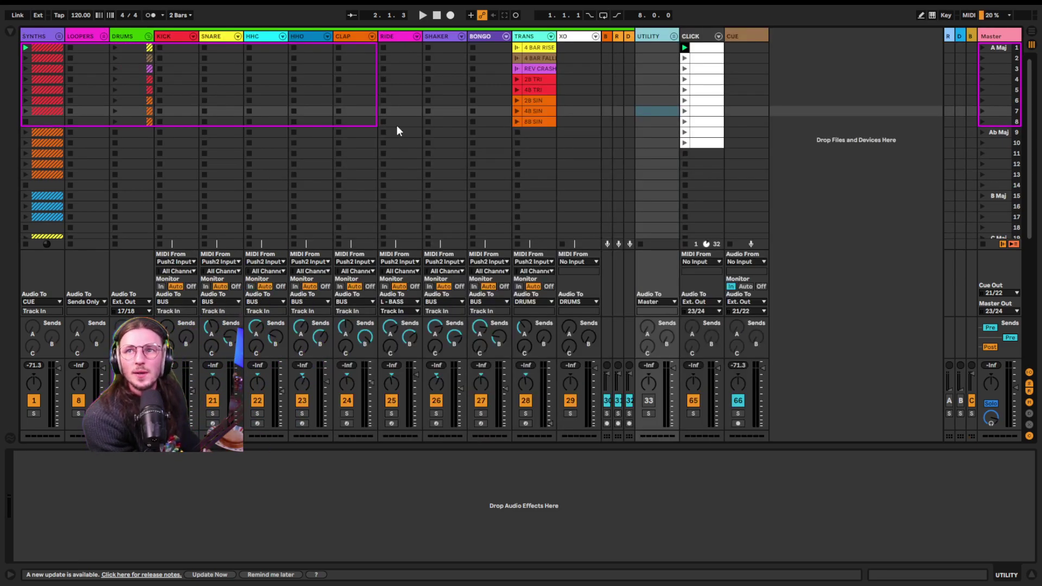
{"action": "left_click", "coordinate": [219, 37]}
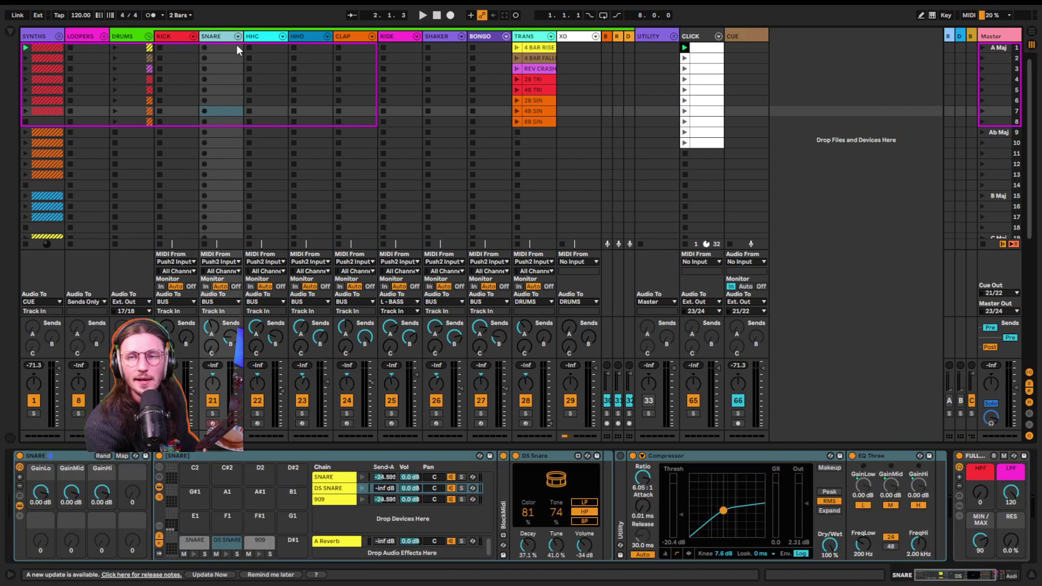
{"action": "left_click", "coordinate": [172, 37]}
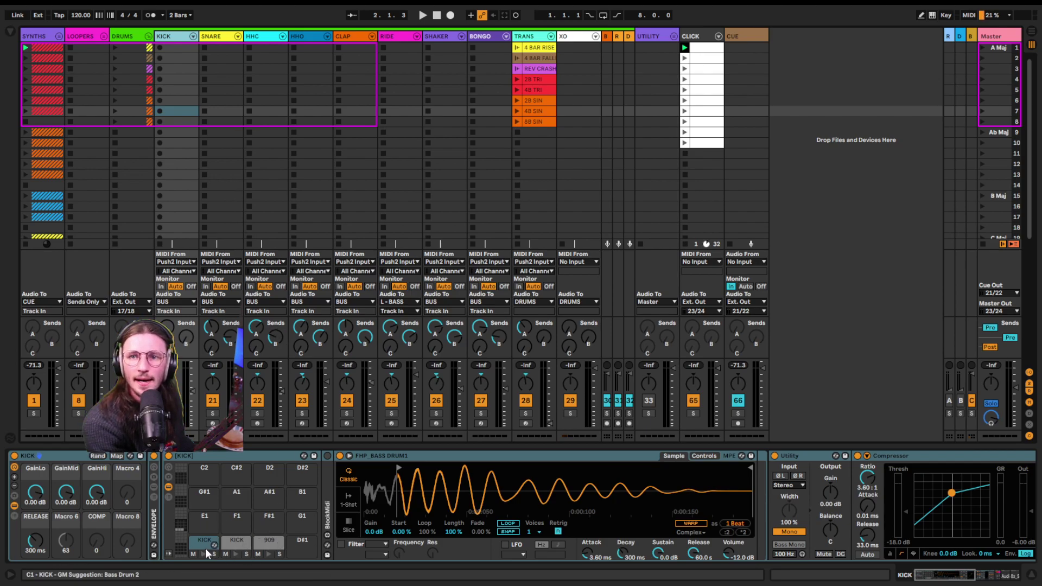
- Look through the three kick pads in the KICK drum rack: both KICK pads and the 909 pad
{"action": "left_click", "coordinate": [228, 543]}
{"action": "left_click", "coordinate": [272, 541]}
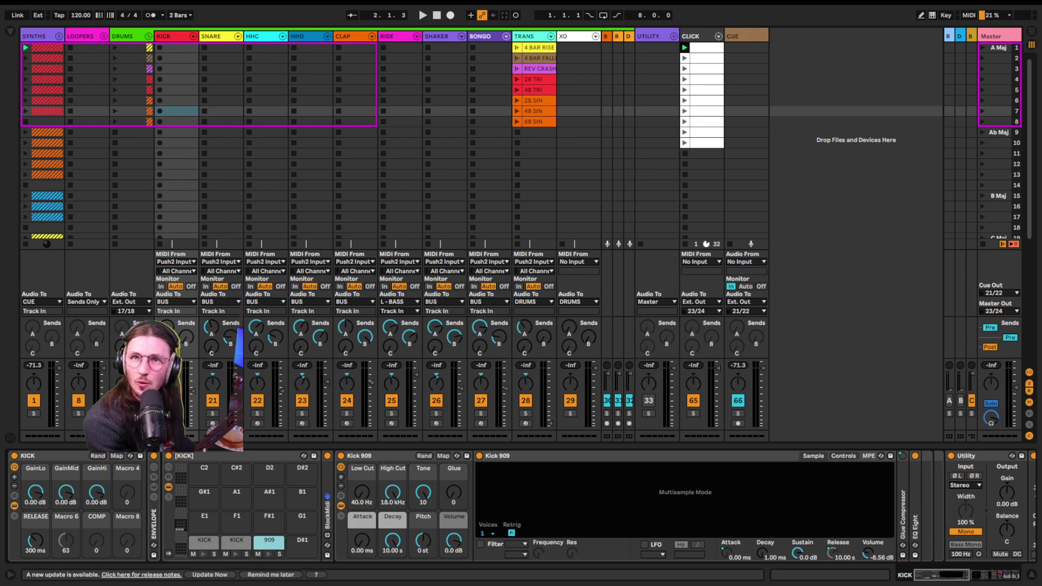
{"action": "left_click", "coordinate": [204, 542]}
{"action": "left_click", "coordinate": [230, 543]}
{"action": "left_click", "coordinate": [267, 542]}
- Audition the two KICK pads and the 909 pad in the KICK drum rack
{"action": "left_click", "coordinate": [201, 556]}
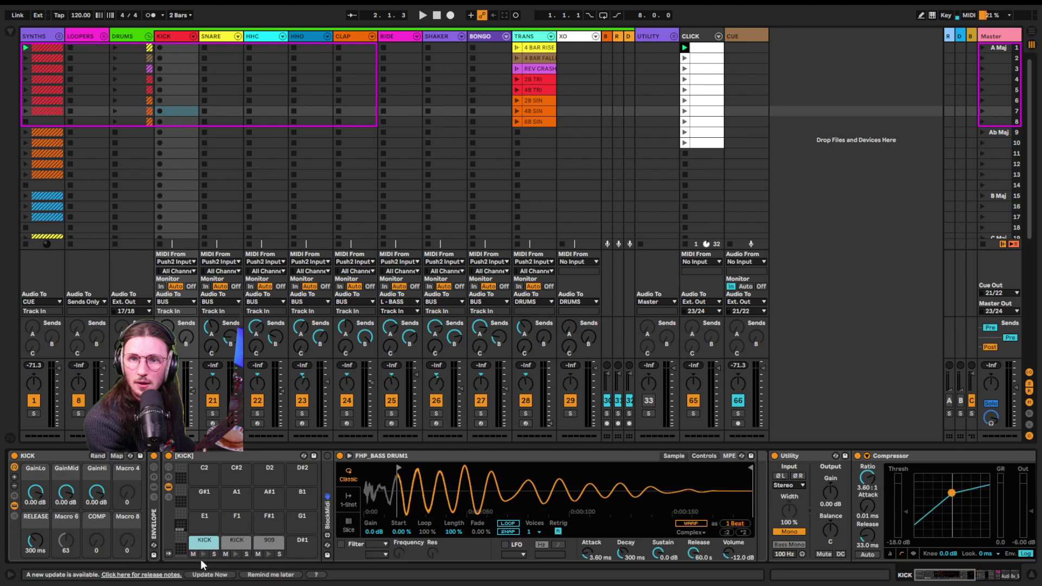
{"action": "left_click", "coordinate": [202, 557]}
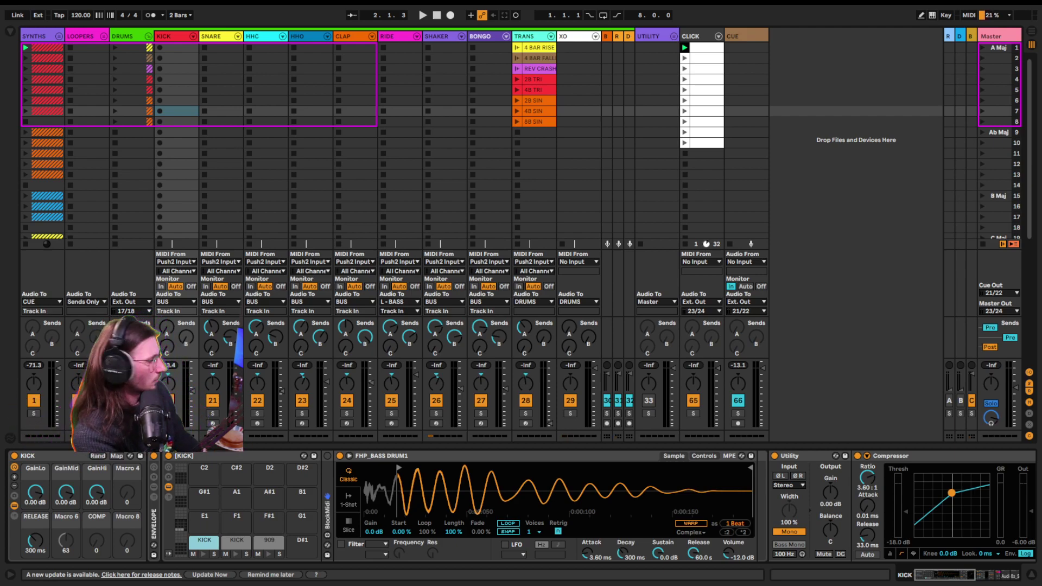
{"action": "left_click", "coordinate": [203, 542]}
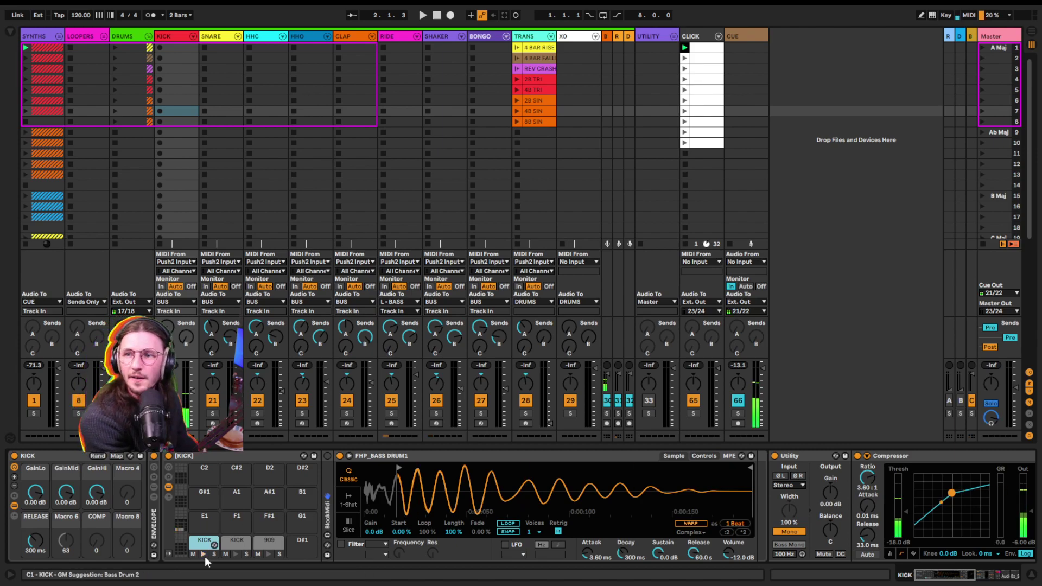
{"action": "left_click", "coordinate": [204, 553]}
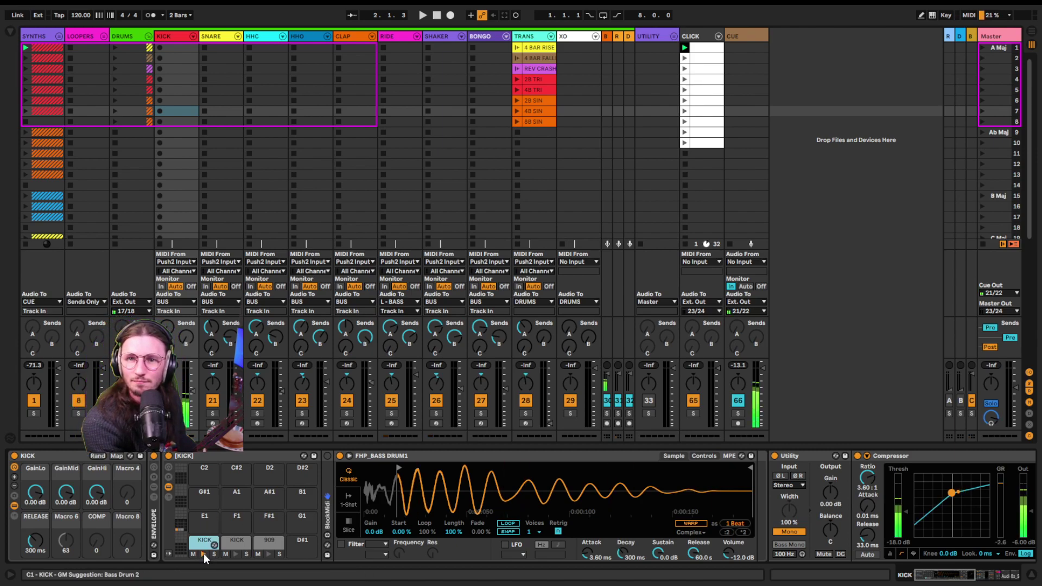
{"action": "left_click", "coordinate": [234, 555]}
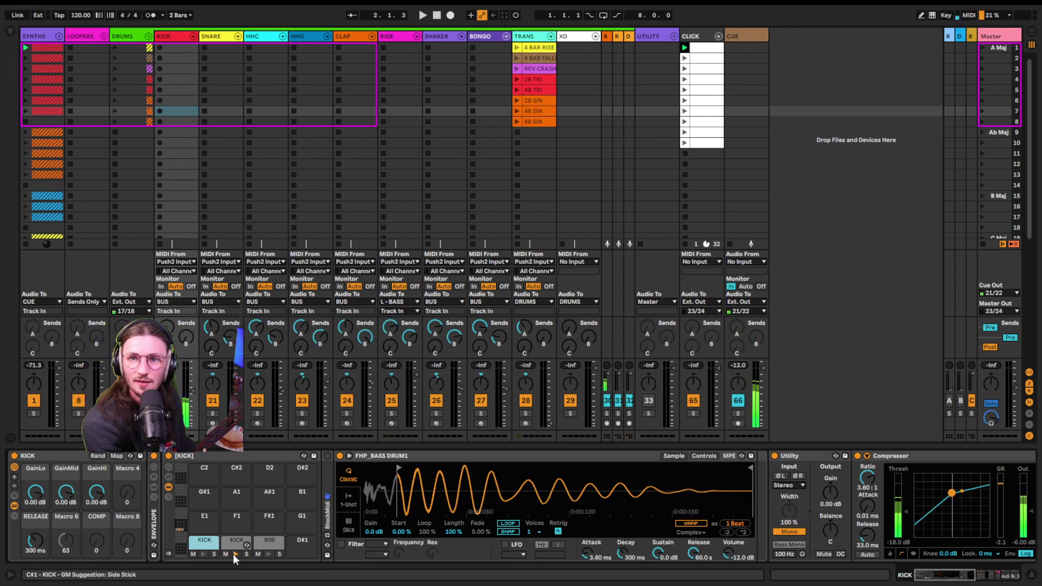
{"action": "left_click", "coordinate": [268, 554]}
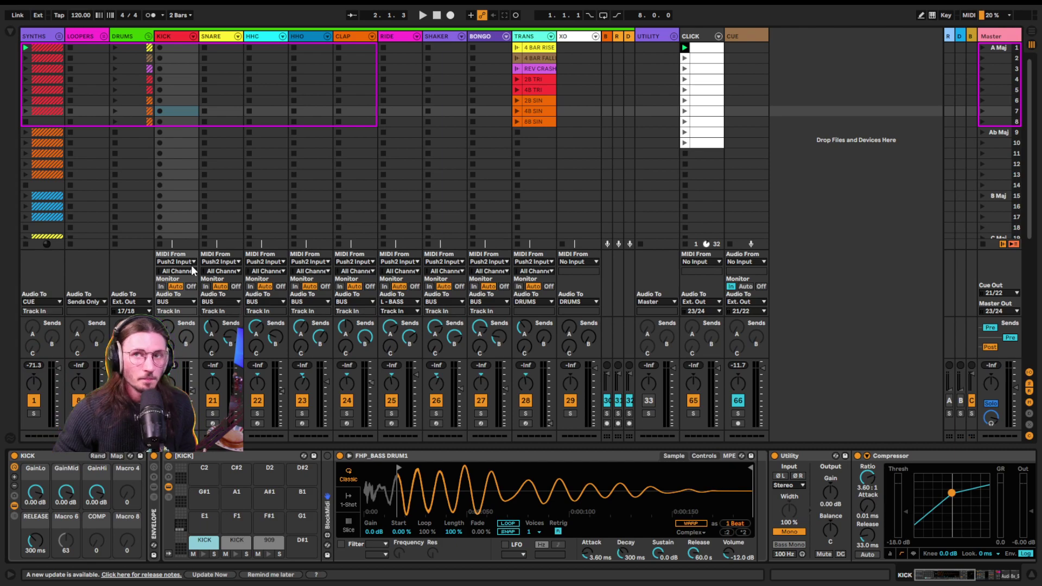
- Compare the instruments on the kick pads, viewing the DS Kick pad, the bass drum sample pad and the 909 pad
{"action": "left_click", "coordinate": [233, 542]}
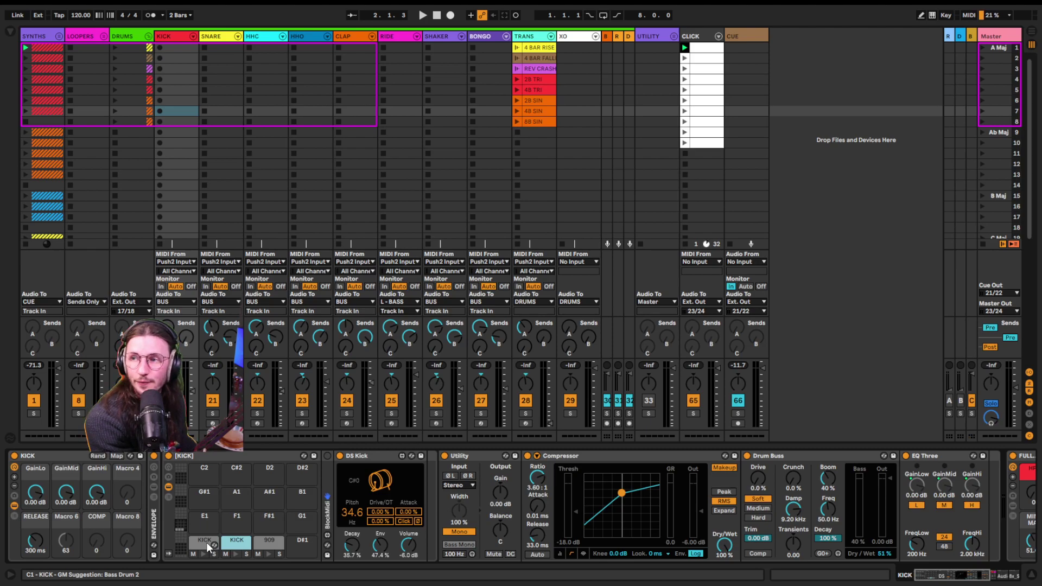
{"action": "left_click", "coordinate": [209, 544]}
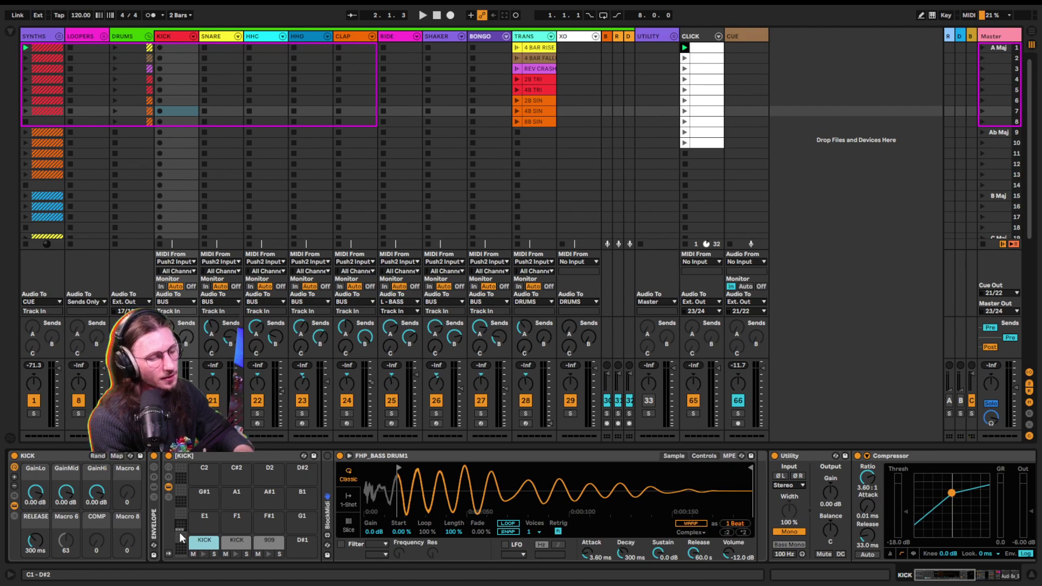
{"action": "left_click", "coordinate": [237, 540]}
{"action": "left_click", "coordinate": [268, 542]}
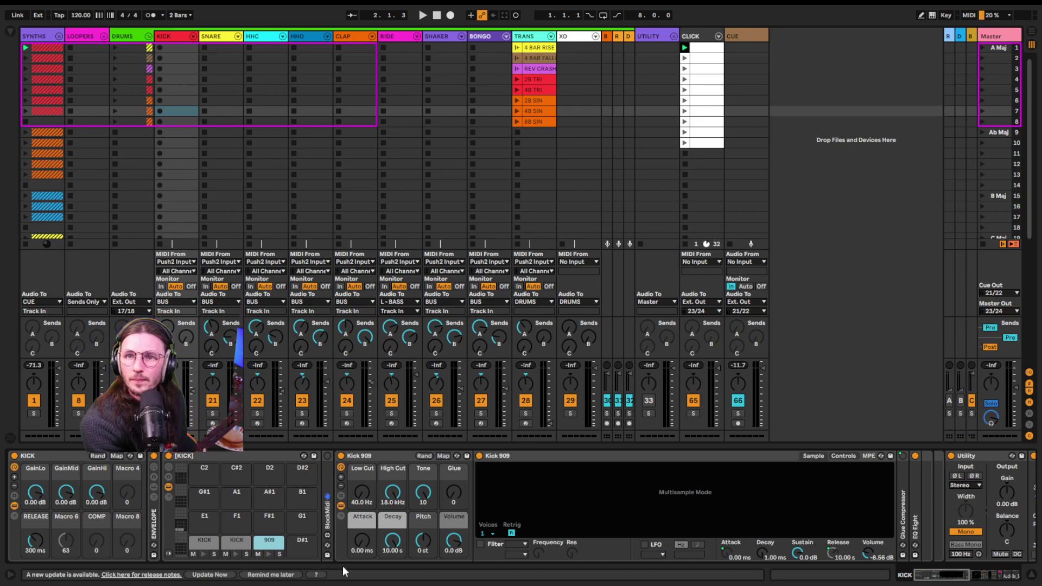
- Select the whole KICK rack and inspect its Compressor, briefly expanding the sidechain settings
{"action": "left_click", "coordinate": [43, 457]}
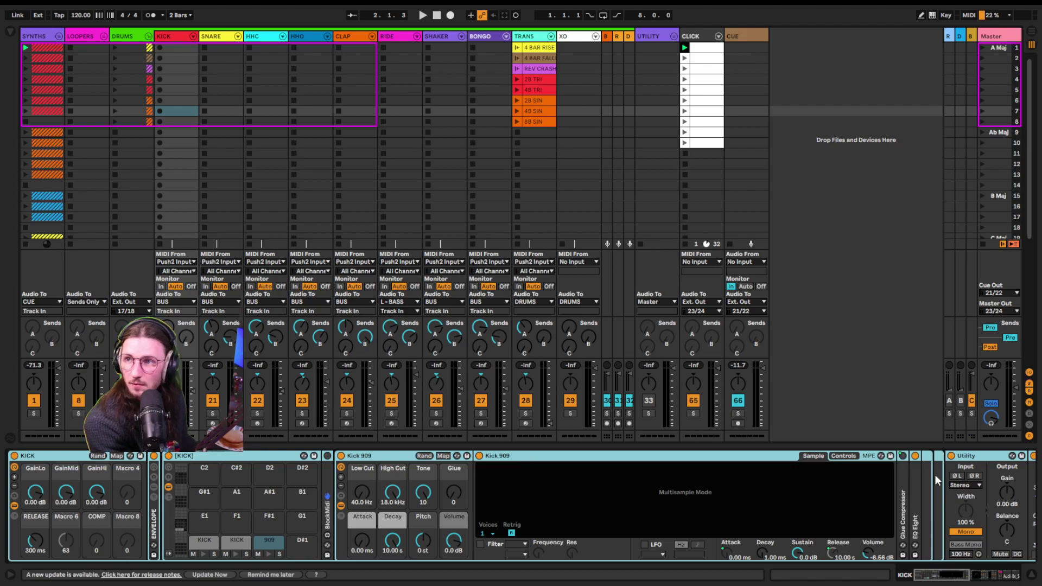
{"action": "scroll", "coordinate": [936, 480], "scroll_direction": "right", "scroll_amount": 10}
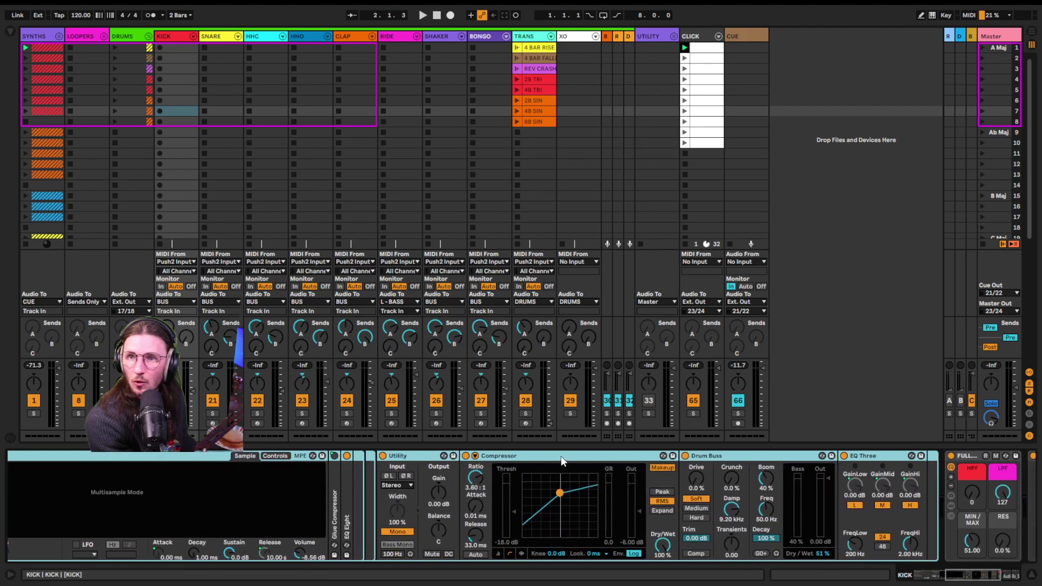
{"action": "left_click", "coordinate": [500, 476]}
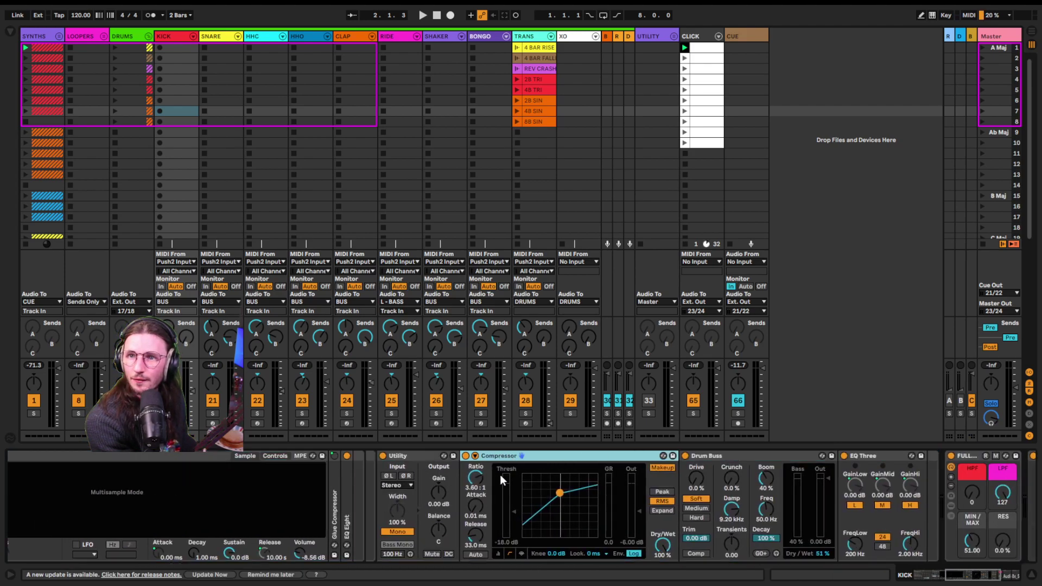
{"action": "left_click", "coordinate": [476, 456]}
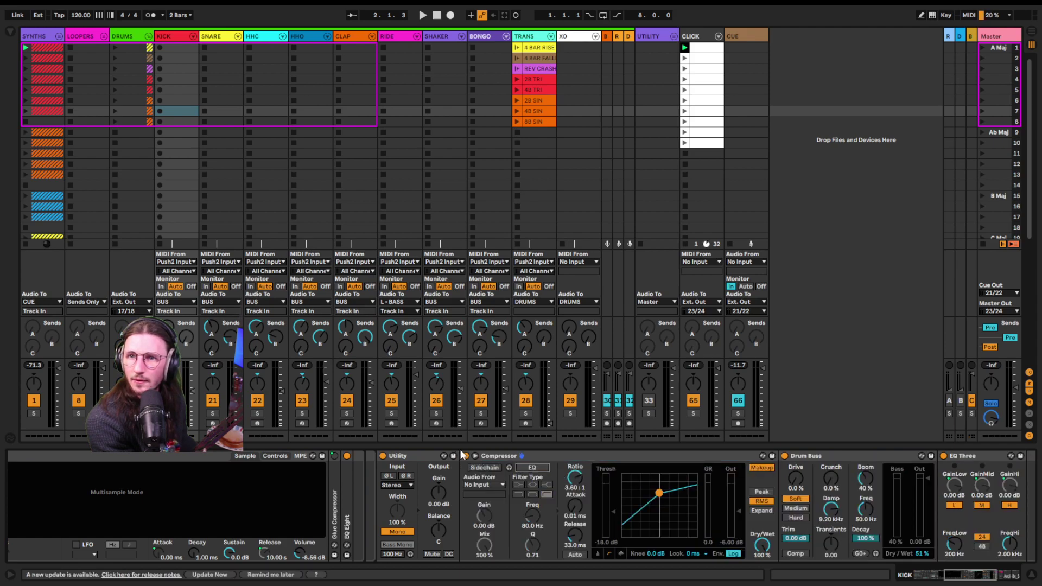
{"action": "left_click", "coordinate": [476, 455]}
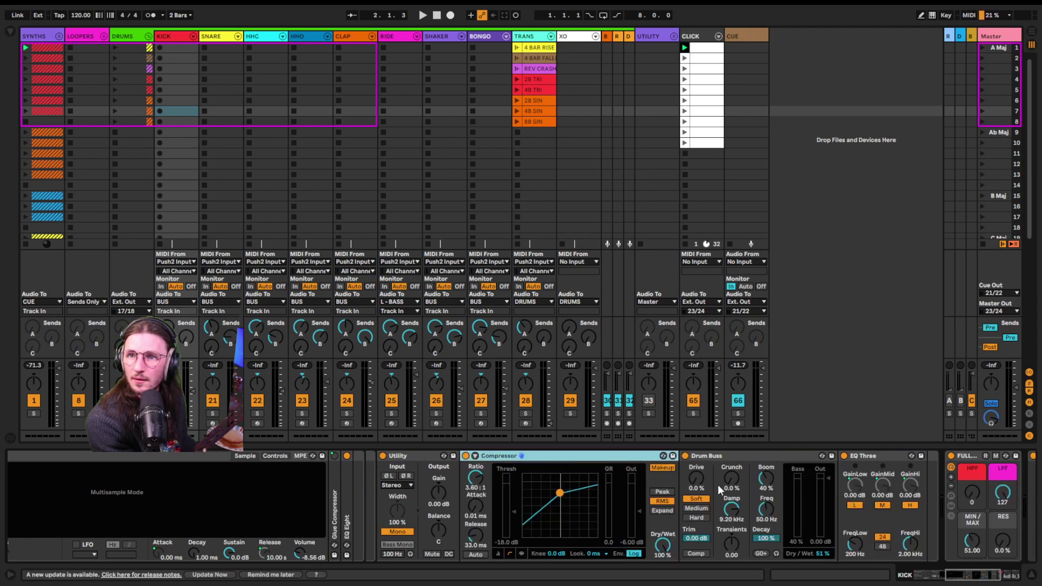
- View the Drum Buss, filter rack, Audio Sends and 8x_Sends_to_Track devices, and look back over the whole KICK chain
{"action": "left_click_drag", "start_coordinate": [740, 455], "coordinate": [409, 473]}
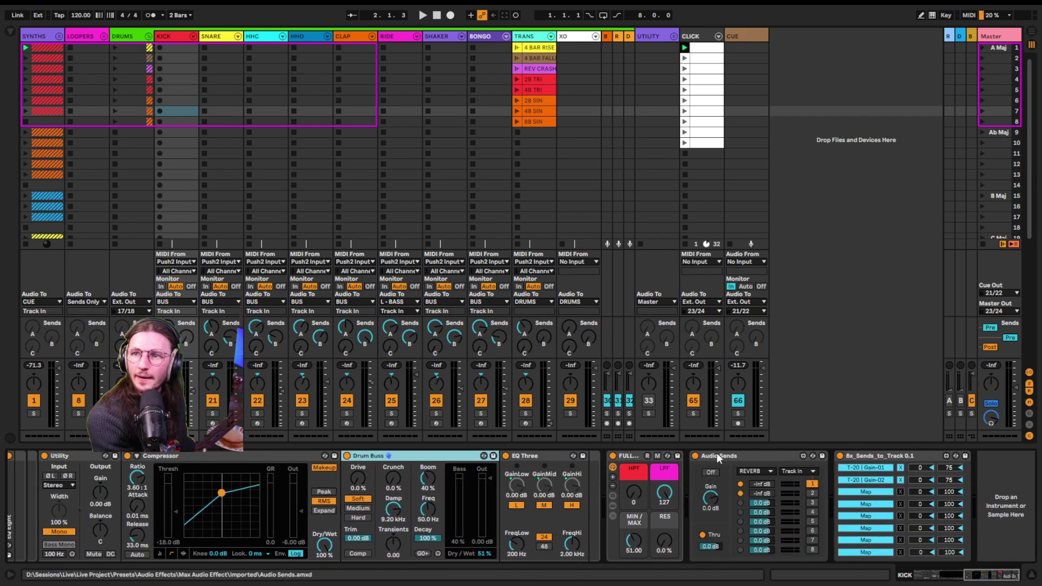
{"action": "left_click", "coordinate": [628, 456]}
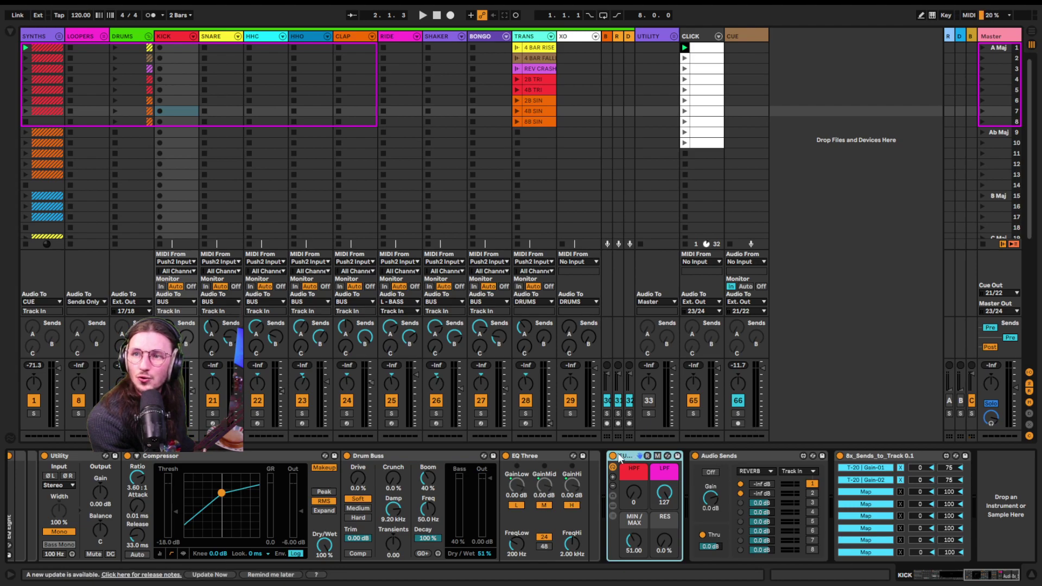
{"action": "left_click", "coordinate": [741, 460]}
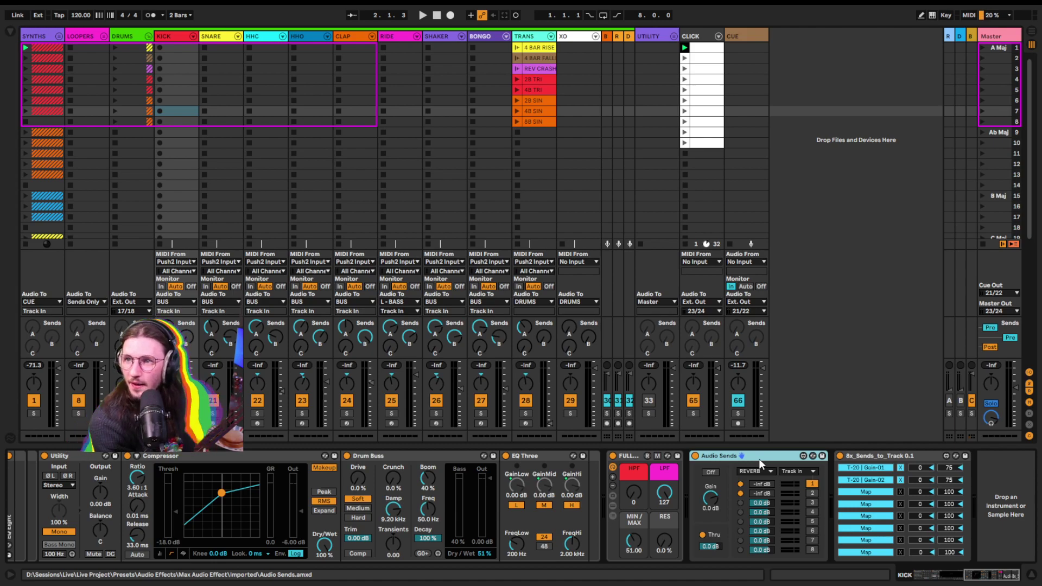
{"action": "left_click", "coordinate": [876, 460]}
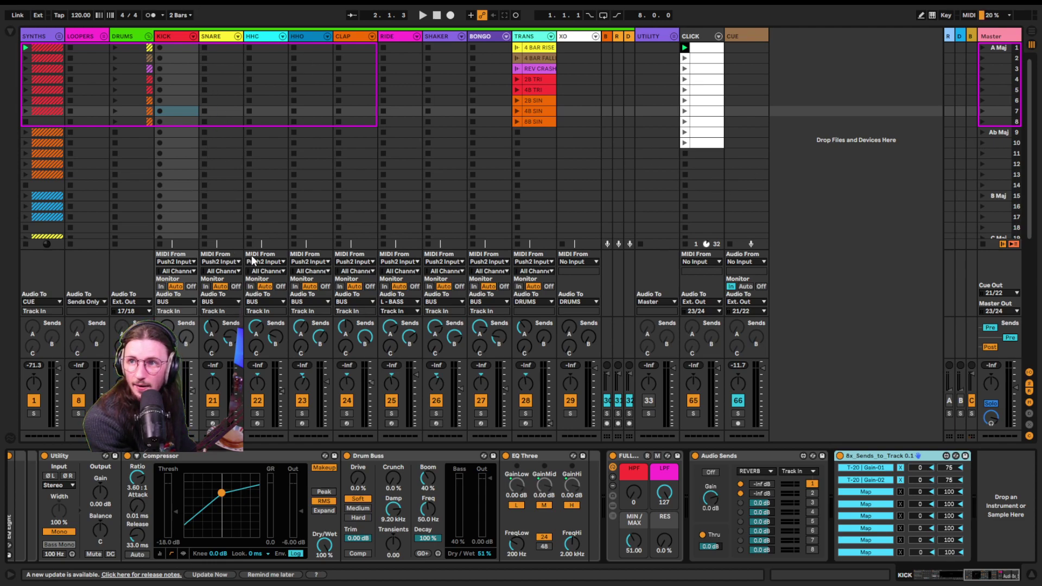
{"action": "scroll", "coordinate": [268, 460], "scroll_direction": "left", "scroll_amount": 5}
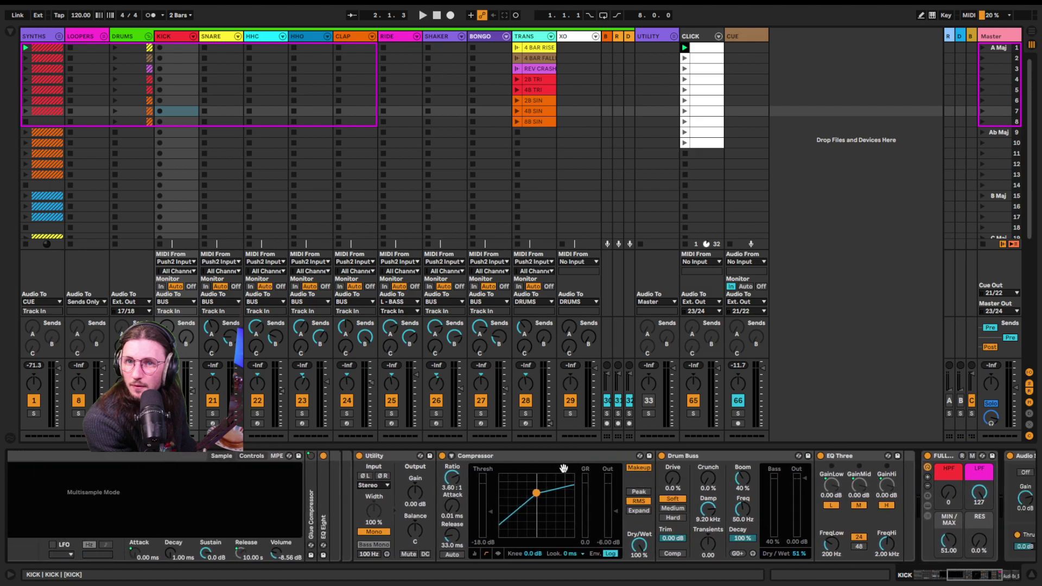
{"action": "scroll", "coordinate": [407, 482], "scroll_direction": "right", "scroll_amount": 3}
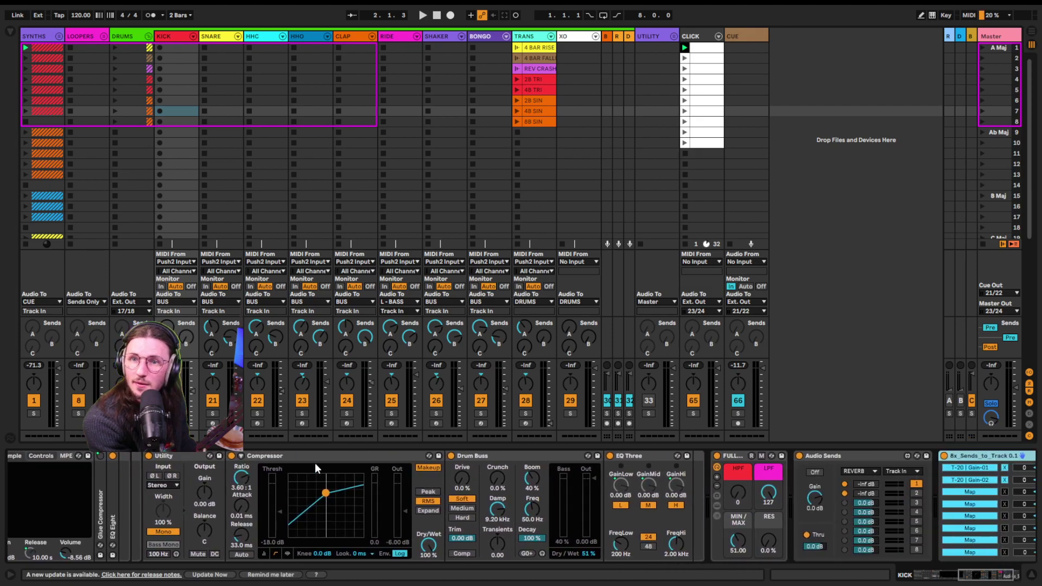
{"action": "scroll", "coordinate": [969, 579], "scroll_direction": "left", "scroll_amount": 10}
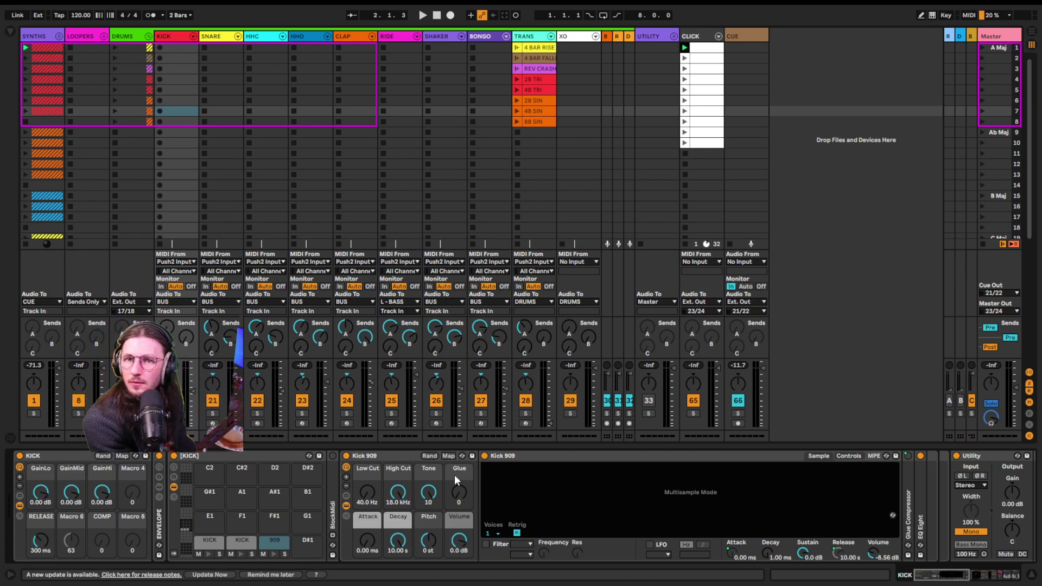
{"action": "left_click_drag", "start_coordinate": [941, 571], "coordinate": [1004, 578]}
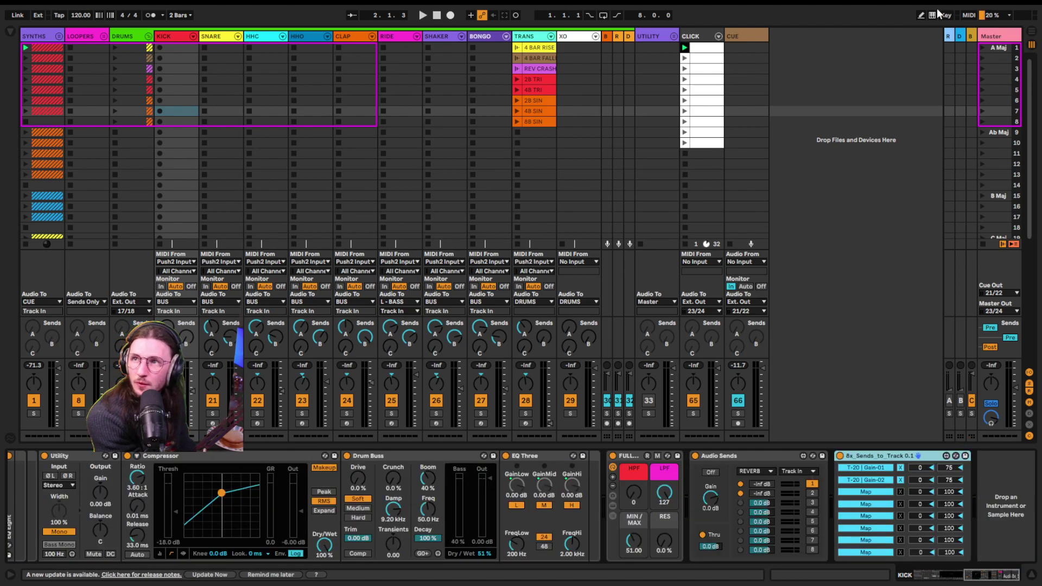
- View the reverb and delay return tracks
{"action": "left_click", "coordinate": [953, 38]}
{"action": "left_click", "coordinate": [958, 38]}
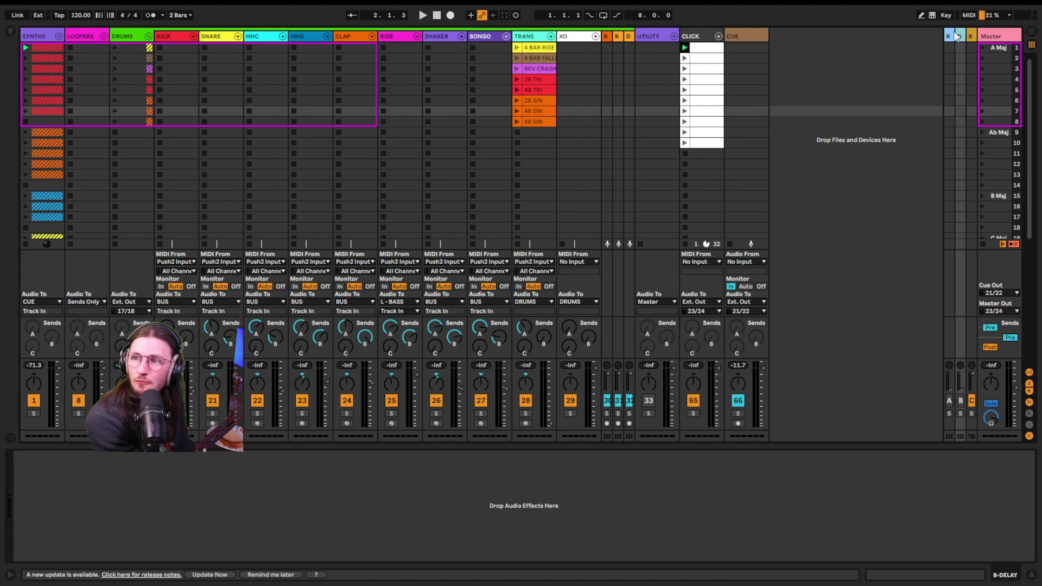
{"action": "left_click", "coordinate": [949, 37]}
{"action": "left_click", "coordinate": [960, 37]}
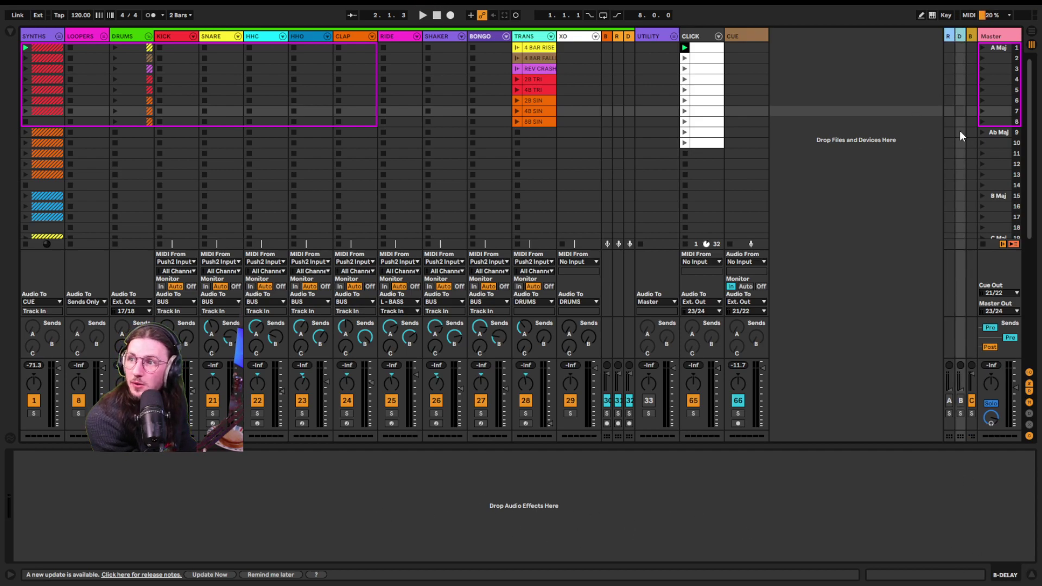
- Return to the KICK track and show the Audio Sends targets, switching to slot 2 for DELAY and back to slot 1 for REVERB
{"action": "left_click", "coordinate": [174, 40]}
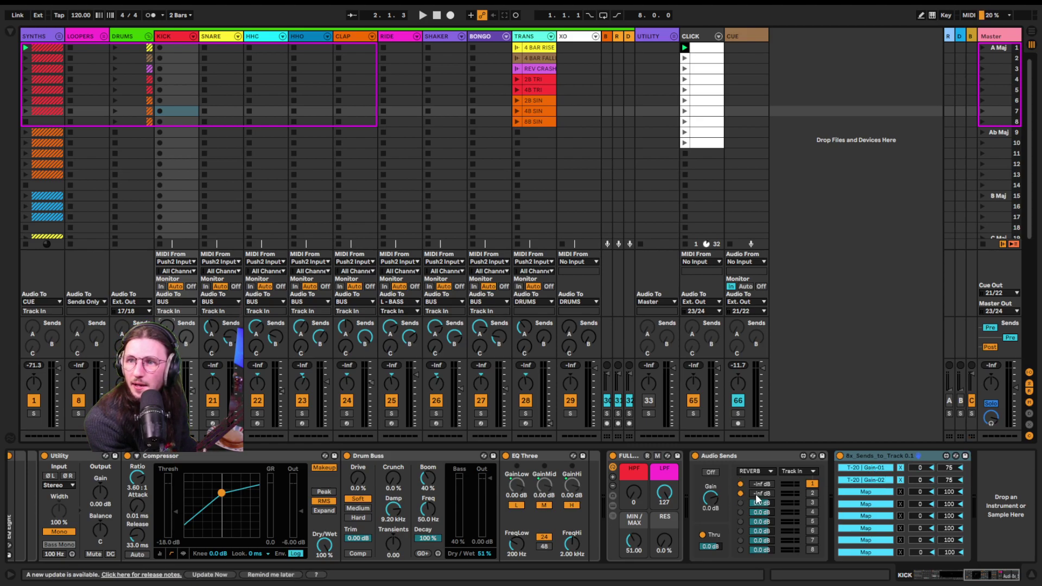
{"action": "left_click", "coordinate": [812, 493]}
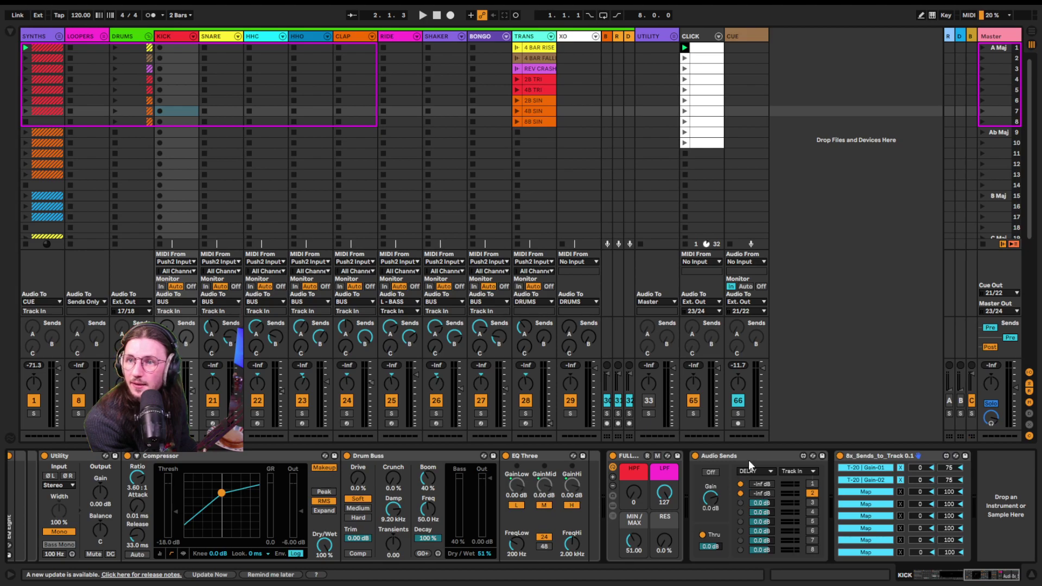
{"action": "left_click", "coordinate": [813, 484]}
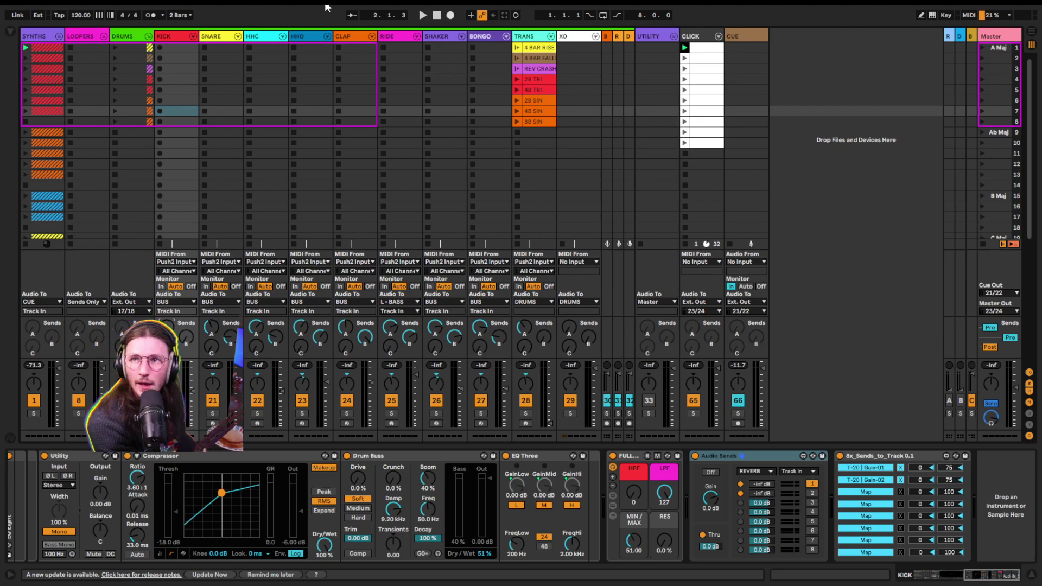
- Show the device chains of the KICK, BONGO and TRANS tracks, and slightly widen the TRANS track
{"action": "left_click", "coordinate": [175, 36]}
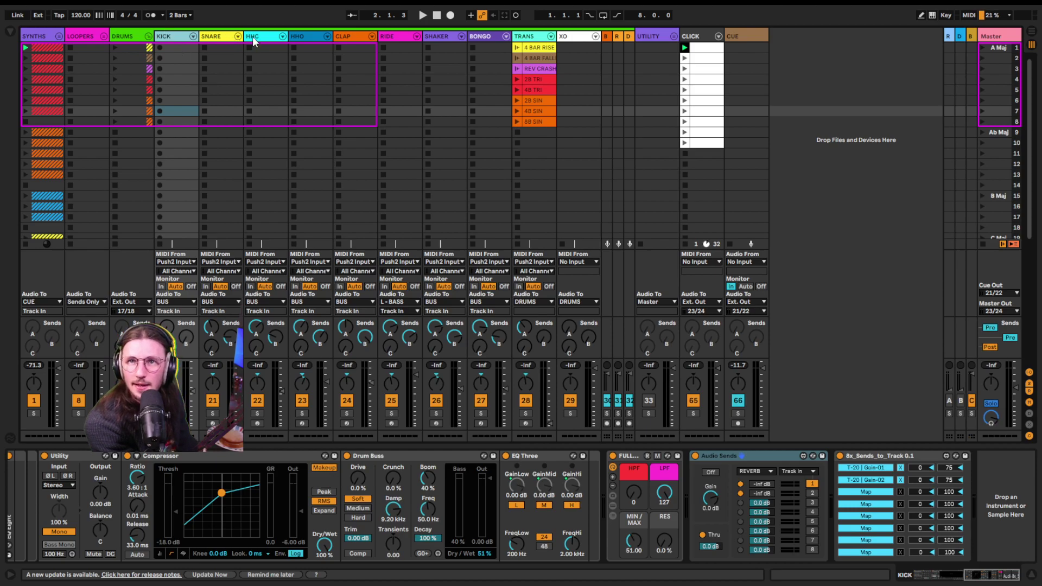
{"action": "left_click", "coordinate": [486, 36]}
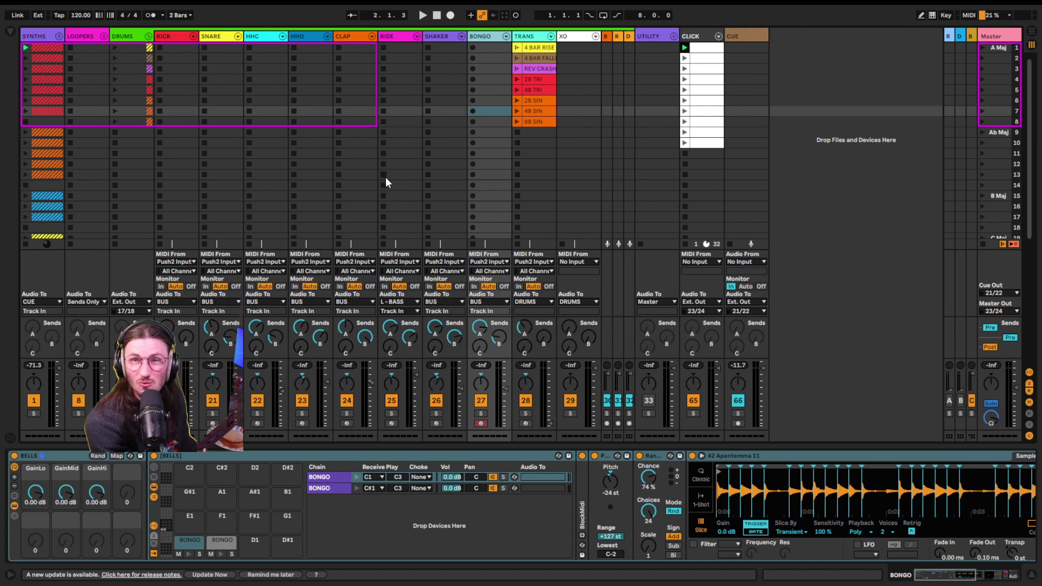
{"action": "left_click", "coordinate": [531, 38]}
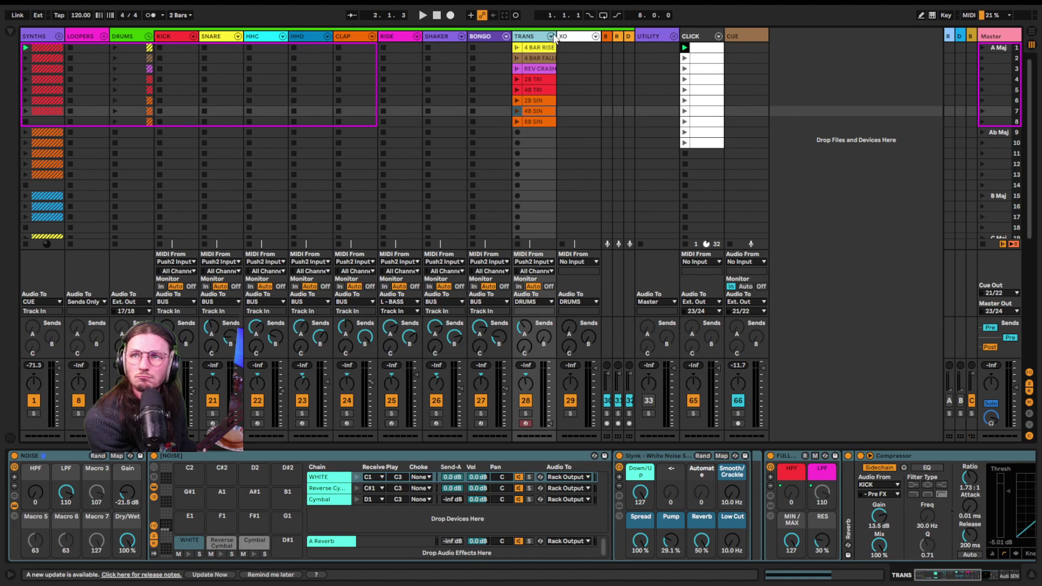
{"action": "left_click_drag", "start_coordinate": [555, 36], "coordinate": [565, 37]}
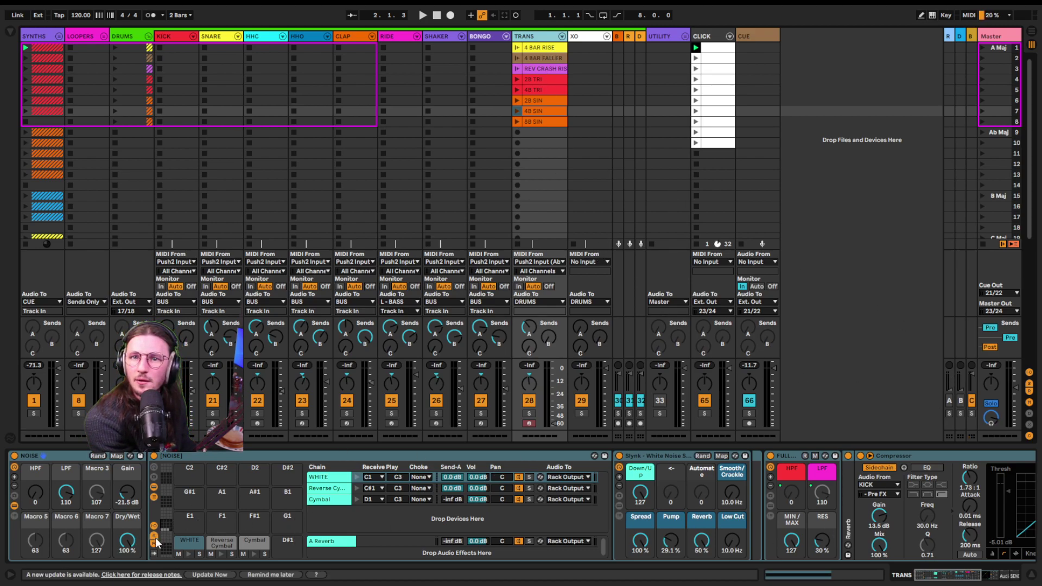
- Audition the WHITE pad in the NOISE rack and open the 4B SIN clip to examine its Down/Up envelope
{"action": "left_click", "coordinate": [190, 555]}
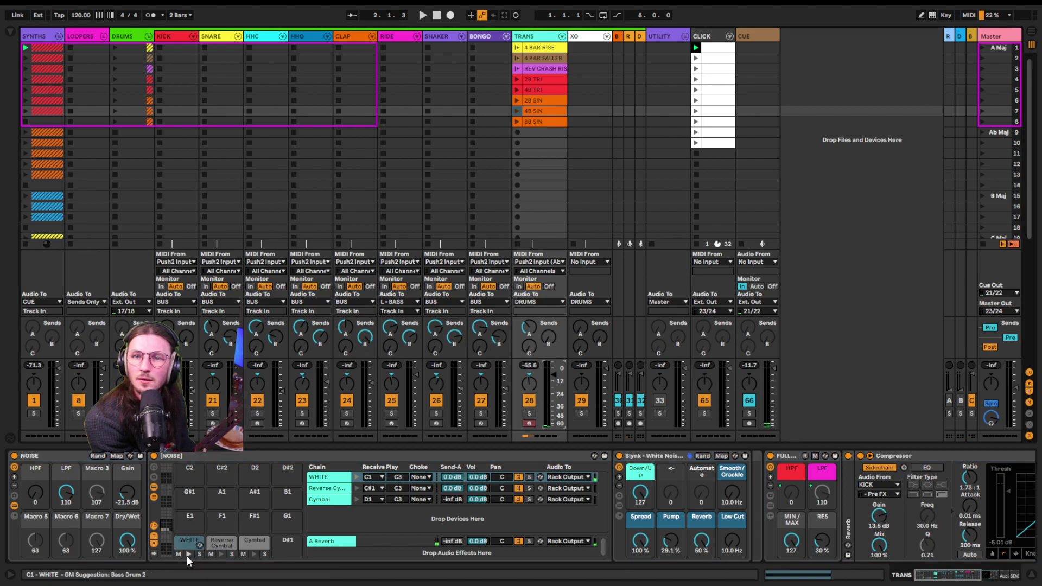
{"action": "left_click", "coordinate": [187, 553]}
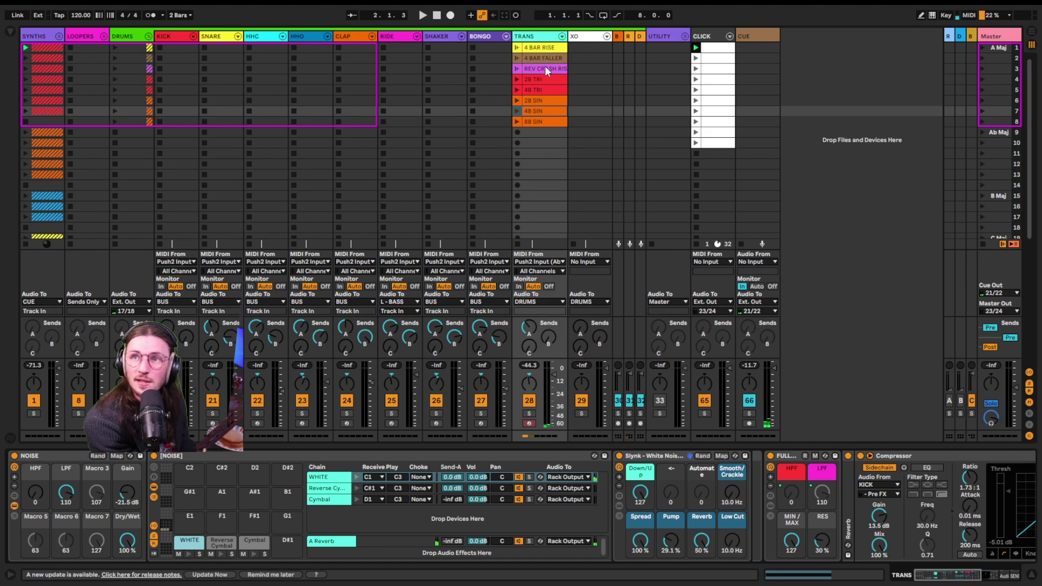
{"action": "double_click", "coordinate": [539, 109]}
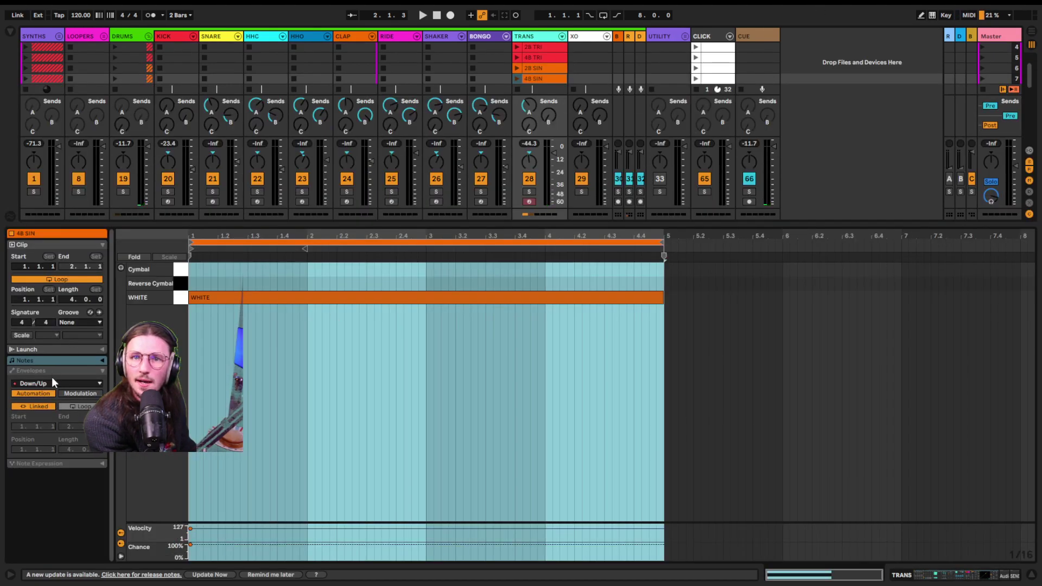
{"action": "left_click", "coordinate": [86, 382]}
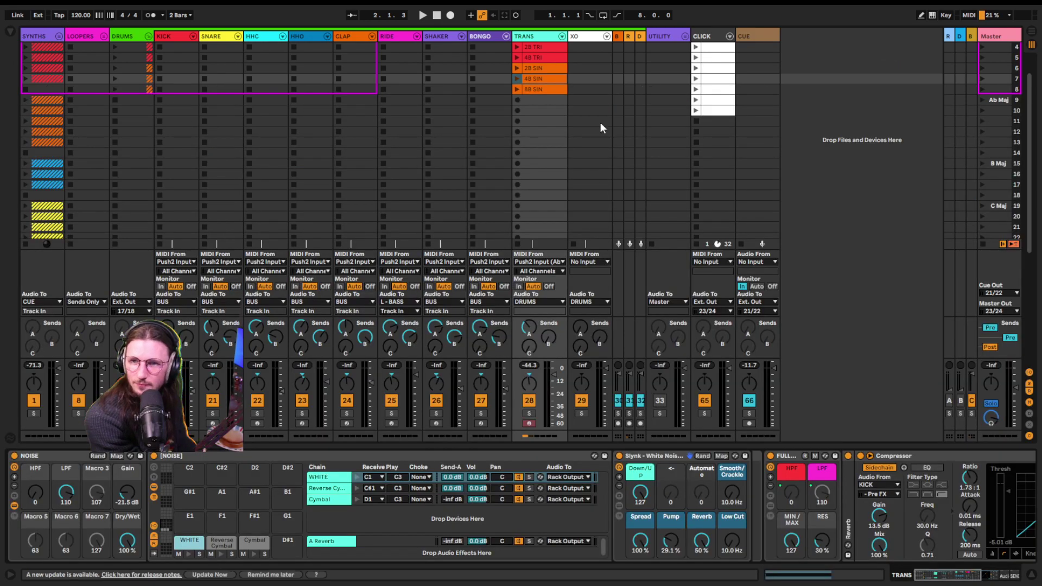
- View the device chains of the XO track and the drum BUS, REVERB and DELAY tracks
{"action": "left_click", "coordinate": [586, 41]}
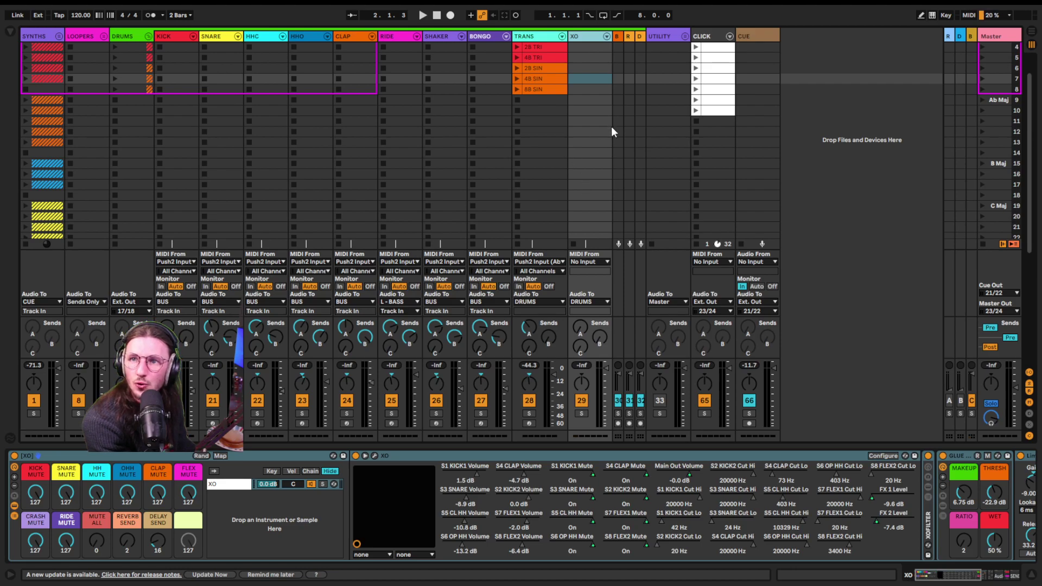
{"action": "left_click", "coordinate": [619, 37]}
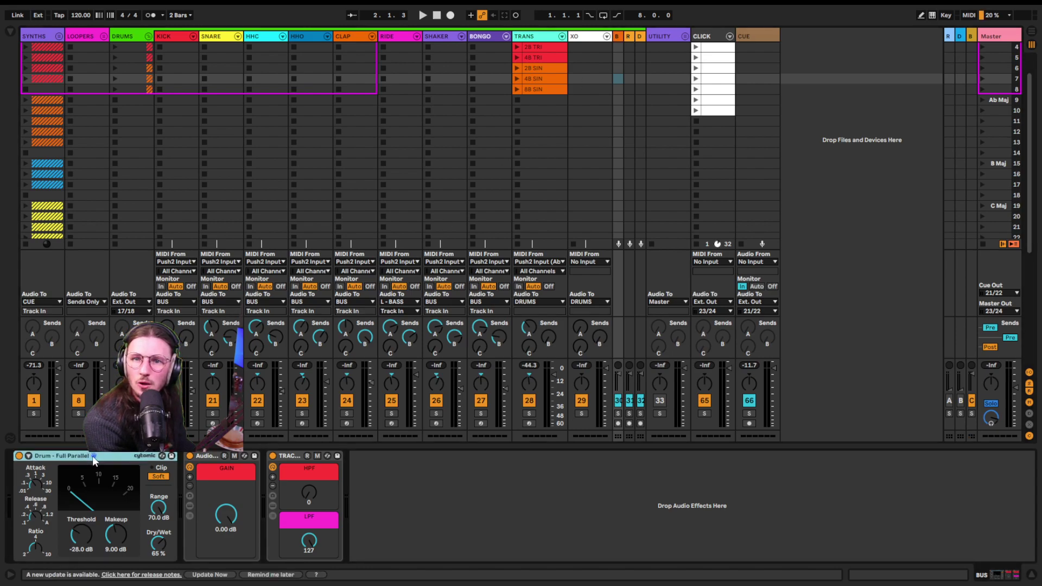
{"action": "left_click", "coordinate": [631, 37]}
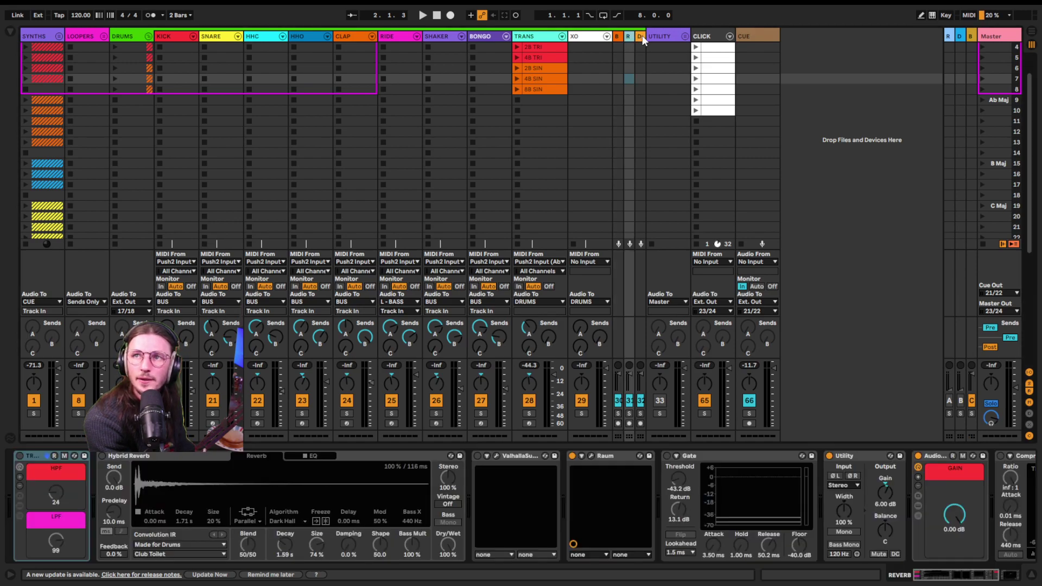
{"action": "left_click", "coordinate": [642, 38]}
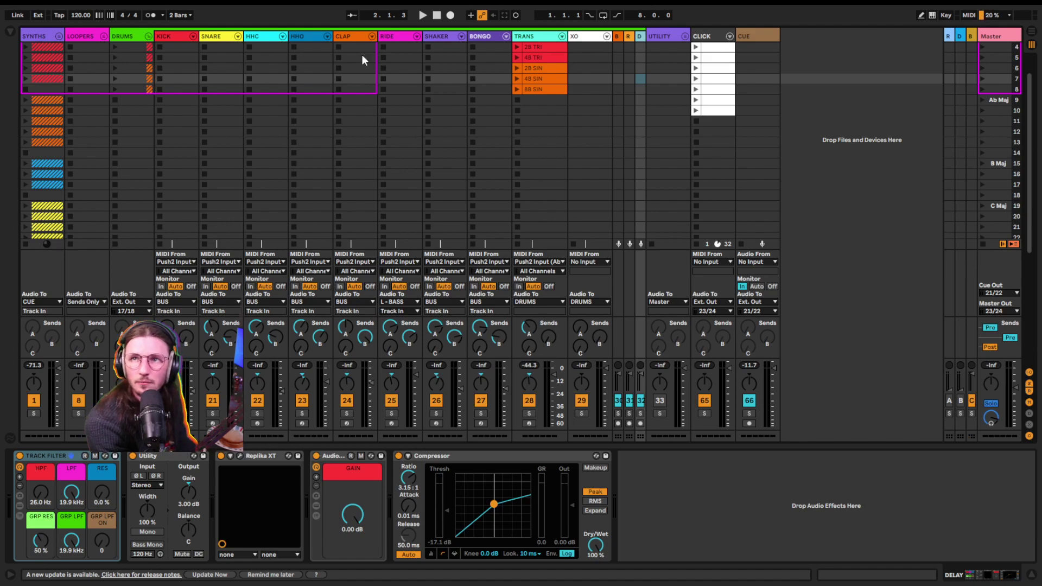
- Fold the DRUMS group and unfold the LOOPERS and SYNTHS groups
{"action": "left_click", "coordinate": [149, 37]}
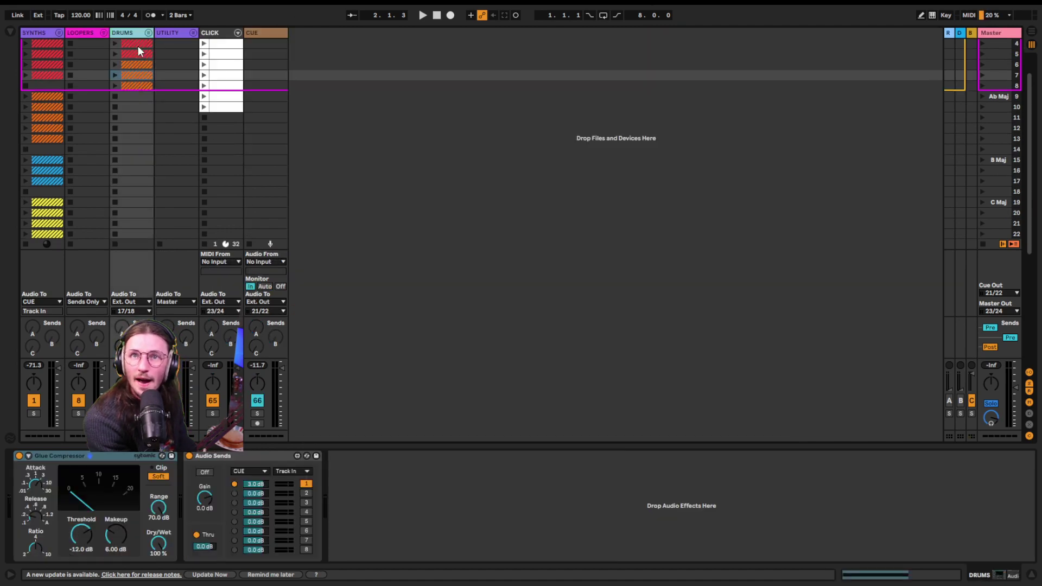
{"action": "left_click", "coordinate": [105, 32]}
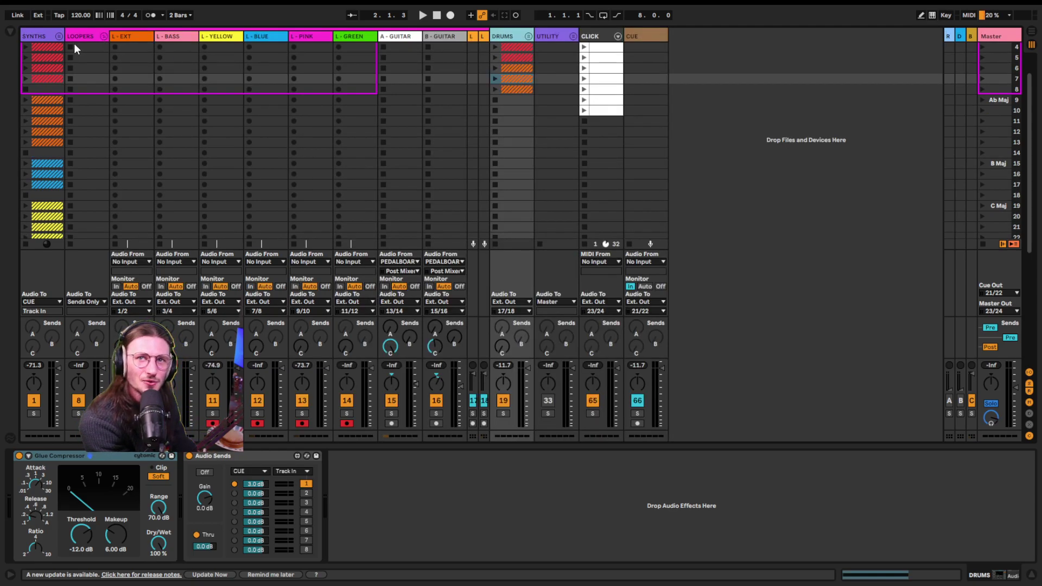
{"action": "left_click", "coordinate": [59, 32]}
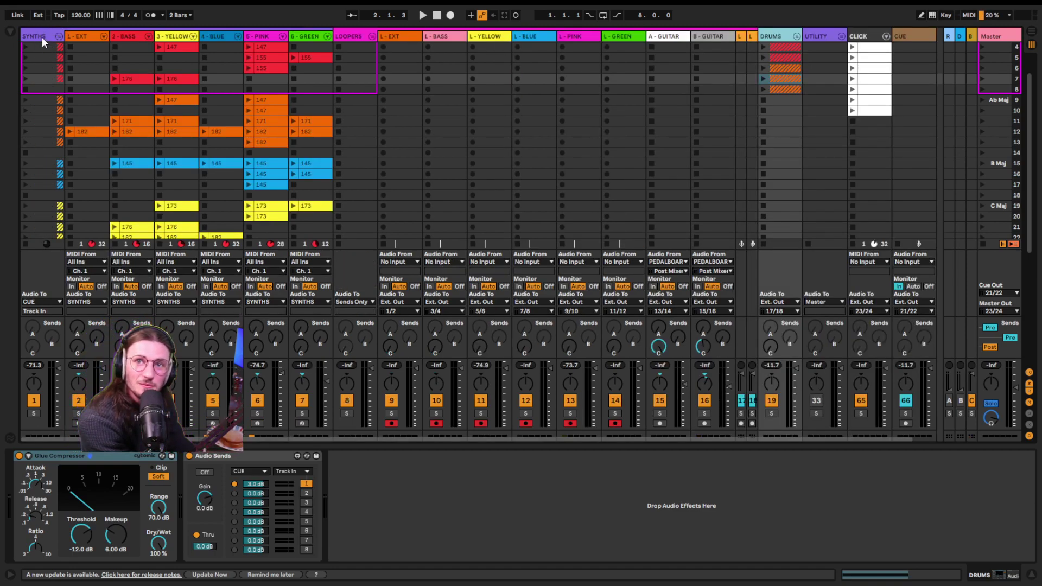
- Show the SYNTHS group and its 1 - EXT chain, extend the selection through 6 - GREEN, and view 6 - GREEN alone
{"action": "left_click", "coordinate": [41, 37]}
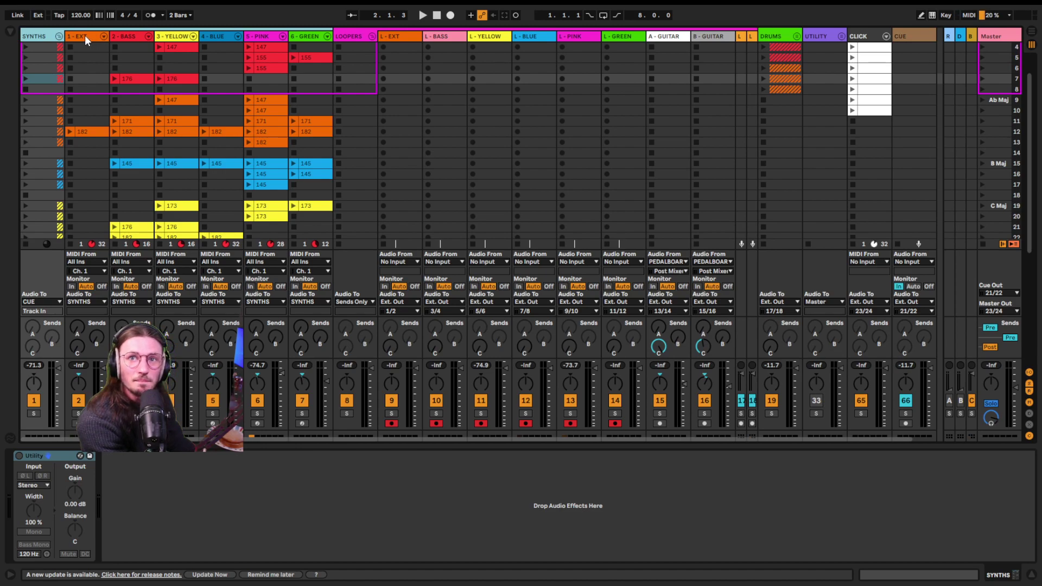
{"action": "left_click", "coordinate": [85, 35]}
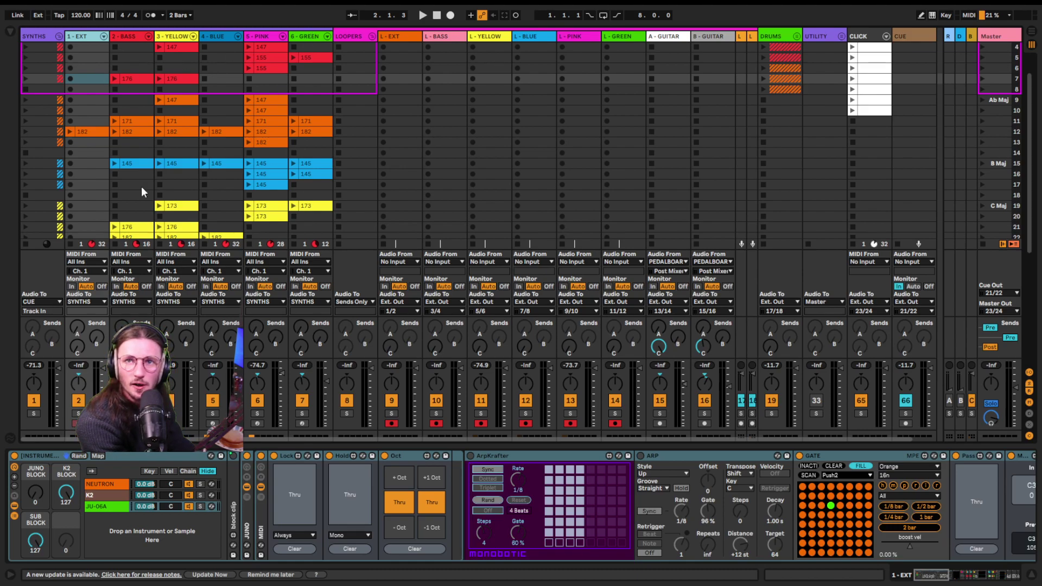
{"action": "key", "text": "shift+Right"}
{"action": "key", "text": "shift+Right"}
{"action": "key", "text": "shift+Right"}
{"action": "key", "text": "shift+Right"}
{"action": "key", "text": "shift+Right"}
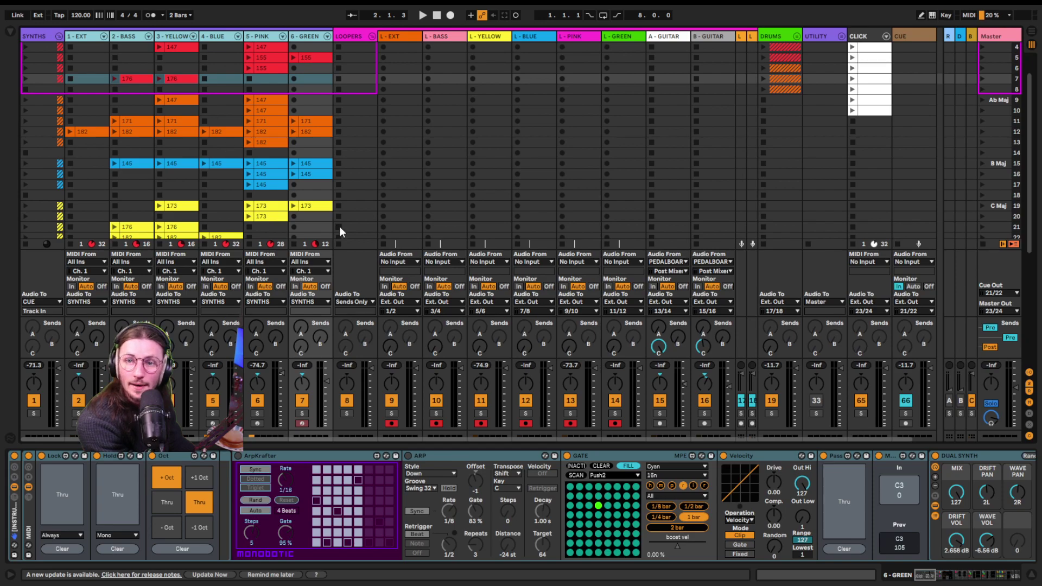
{"action": "left_click", "coordinate": [314, 37]}
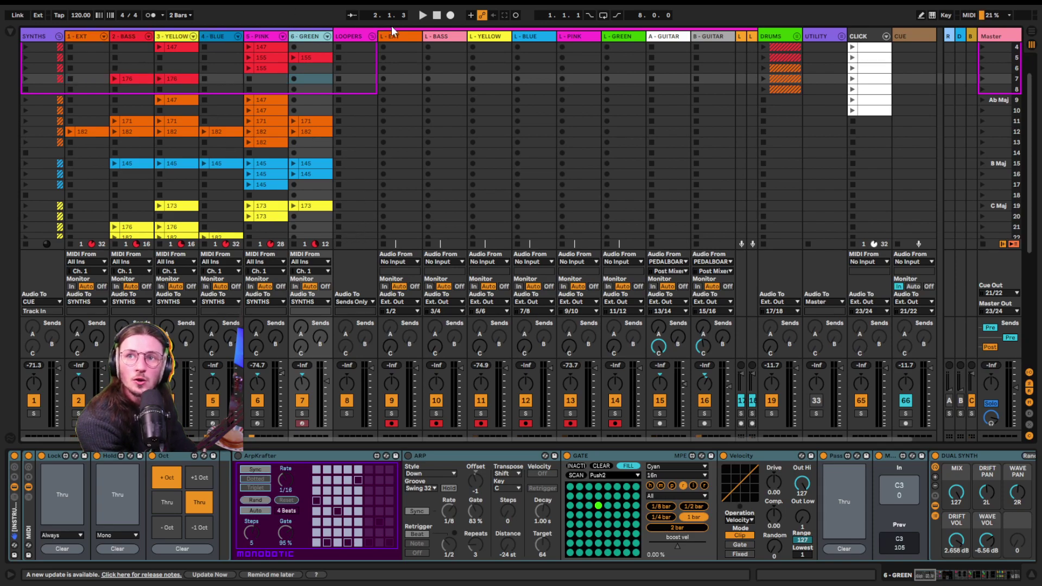
- Select looper tracks L - EXT through L - GREEN and inspect the TRACK FILTER, volume and REPEAT racks, briefly expanding REPEAT's devices
{"action": "left_click", "coordinate": [352, 36]}
{"action": "left_click", "coordinate": [404, 34]}
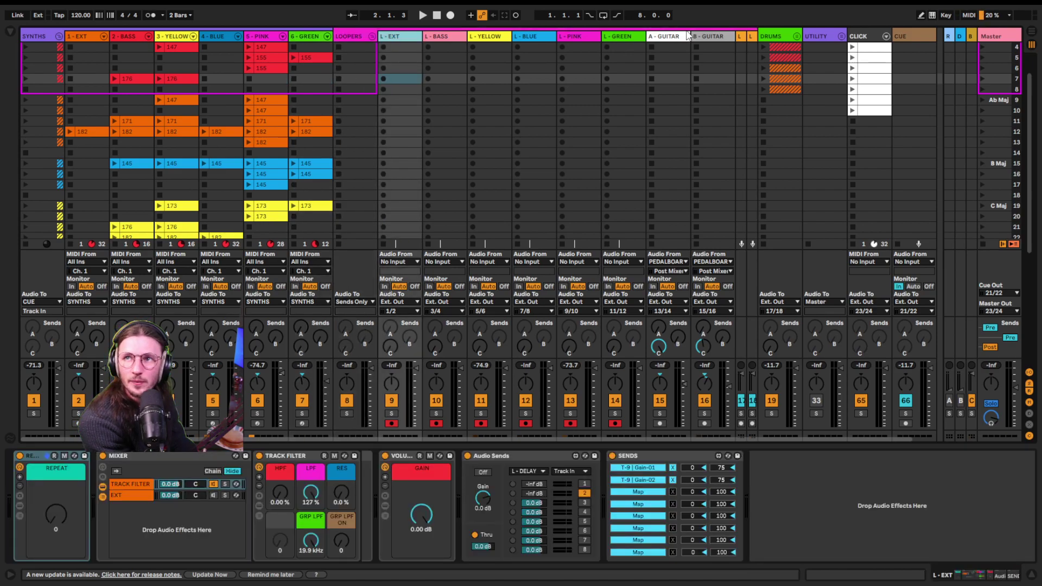
{"action": "left_click", "coordinate": [603, 37], "text": "shift"}
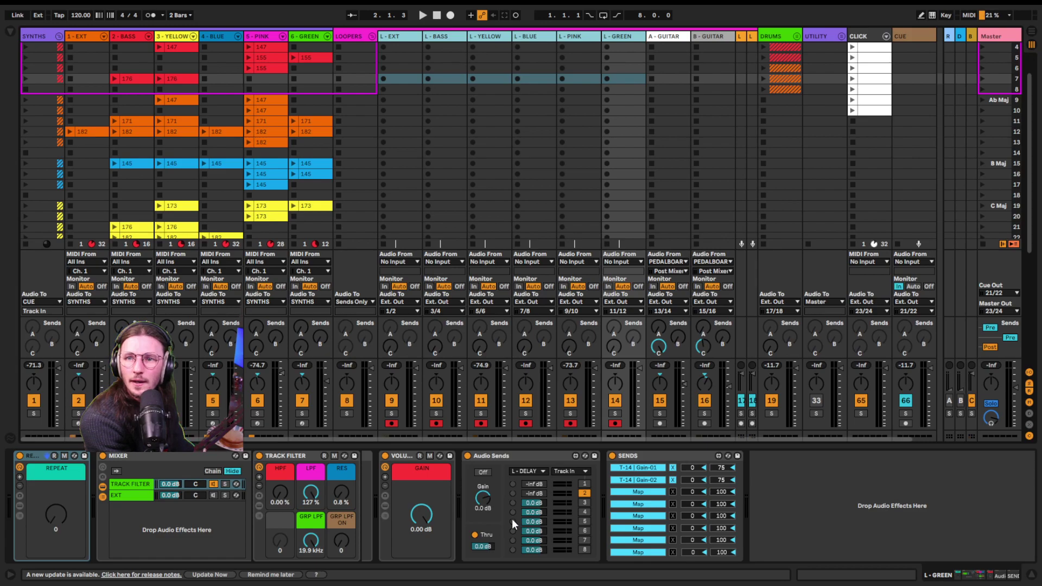
{"action": "left_click", "coordinate": [297, 454]}
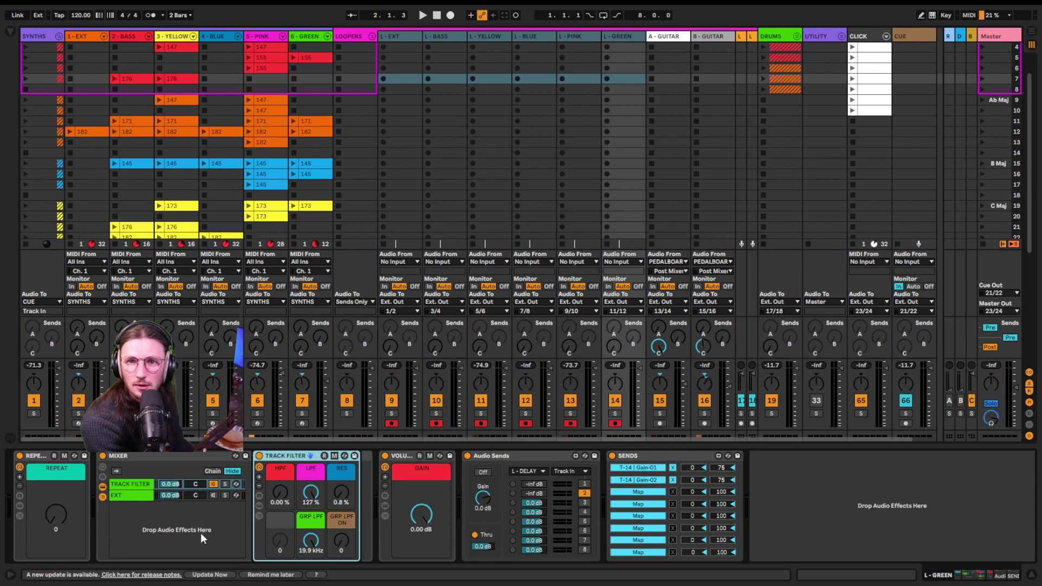
{"action": "left_click", "coordinate": [426, 459]}
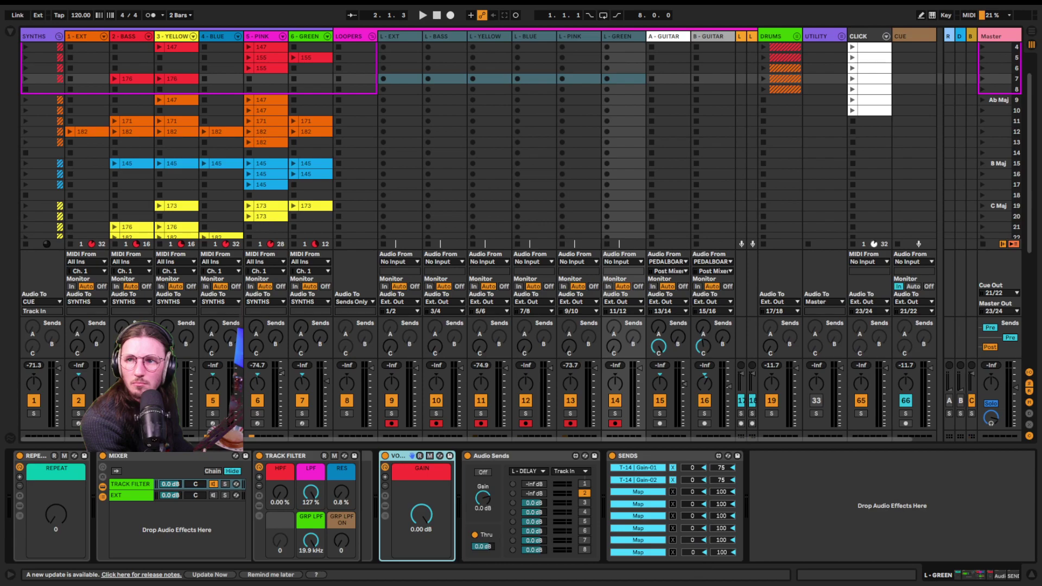
{"action": "left_click", "coordinate": [51, 467]}
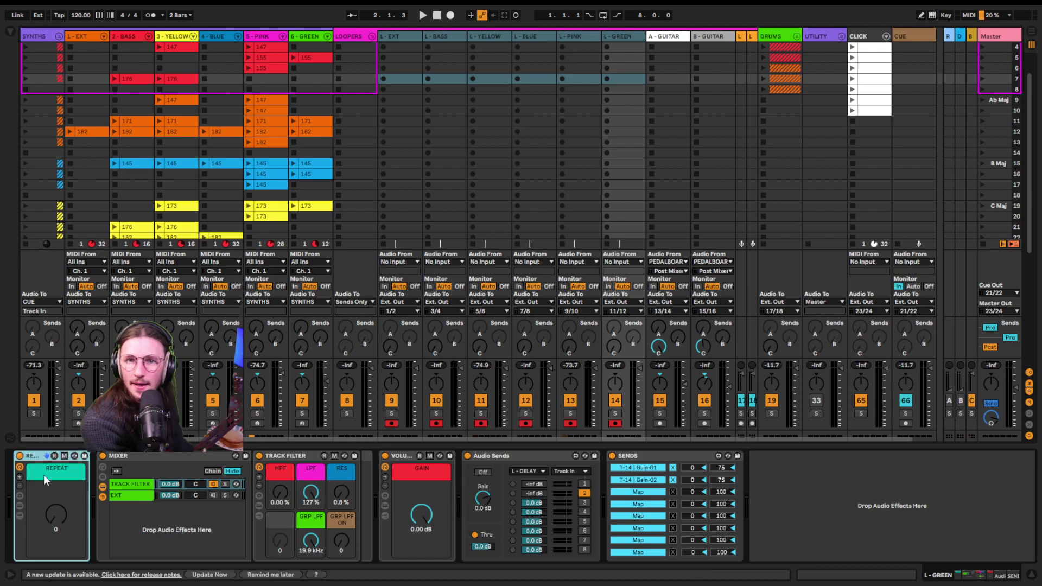
{"action": "left_click", "coordinate": [21, 505]}
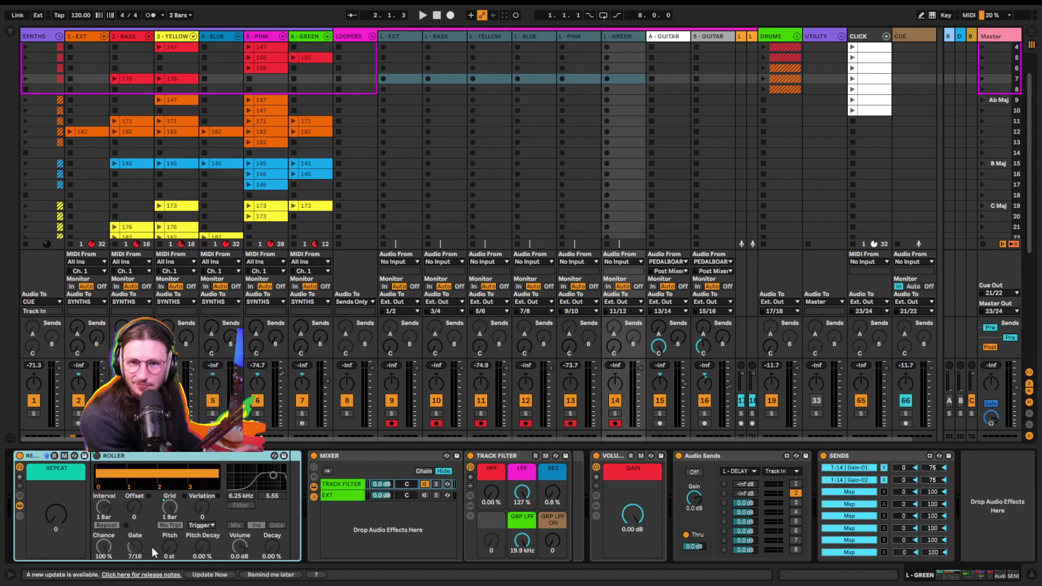
{"action": "left_click", "coordinate": [20, 506]}
- View the L - EXT, L - BASS and L - YELLOW looper tracks one after another
{"action": "left_click", "coordinate": [396, 53]}
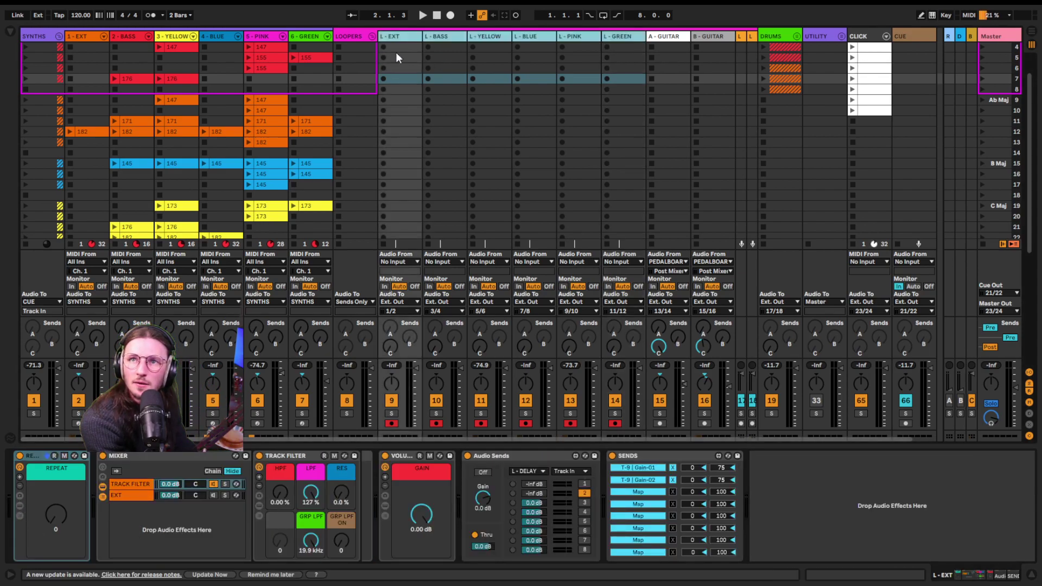
{"action": "left_click", "coordinate": [405, 41]}
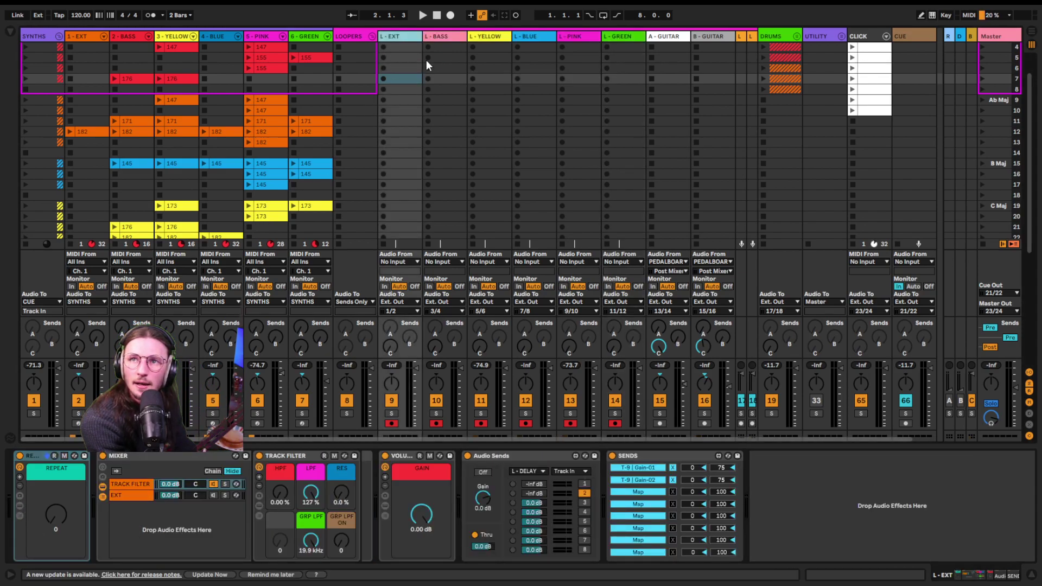
{"action": "left_click", "coordinate": [448, 36]}
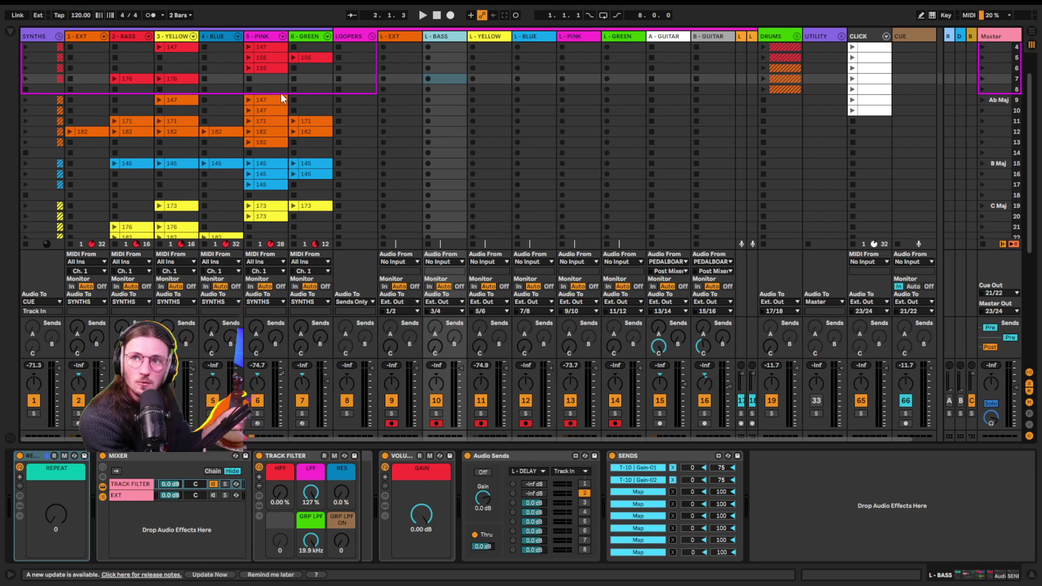
{"action": "left_click", "coordinate": [458, 46]}
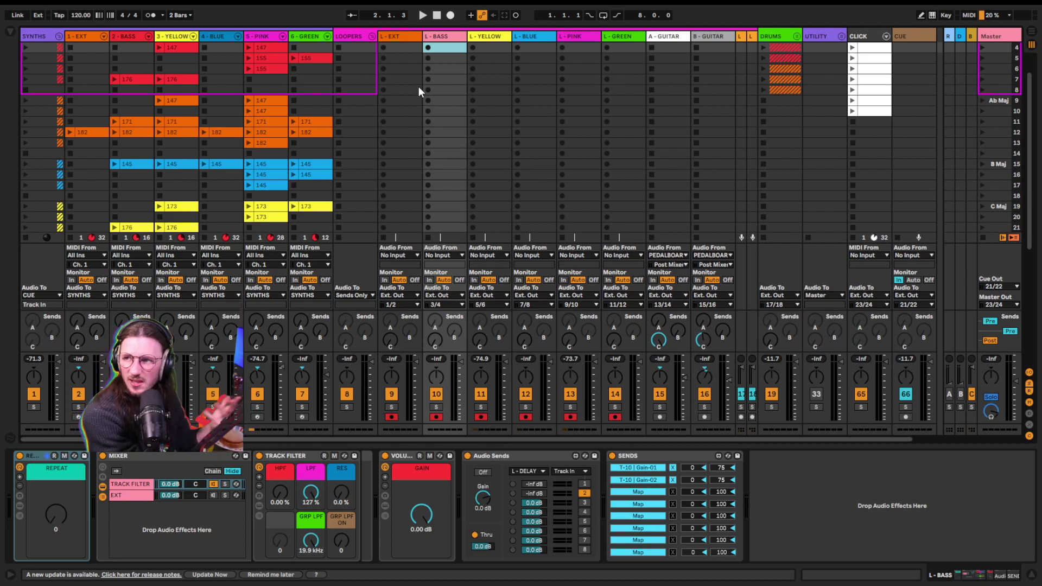
{"action": "left_click", "coordinate": [501, 47]}
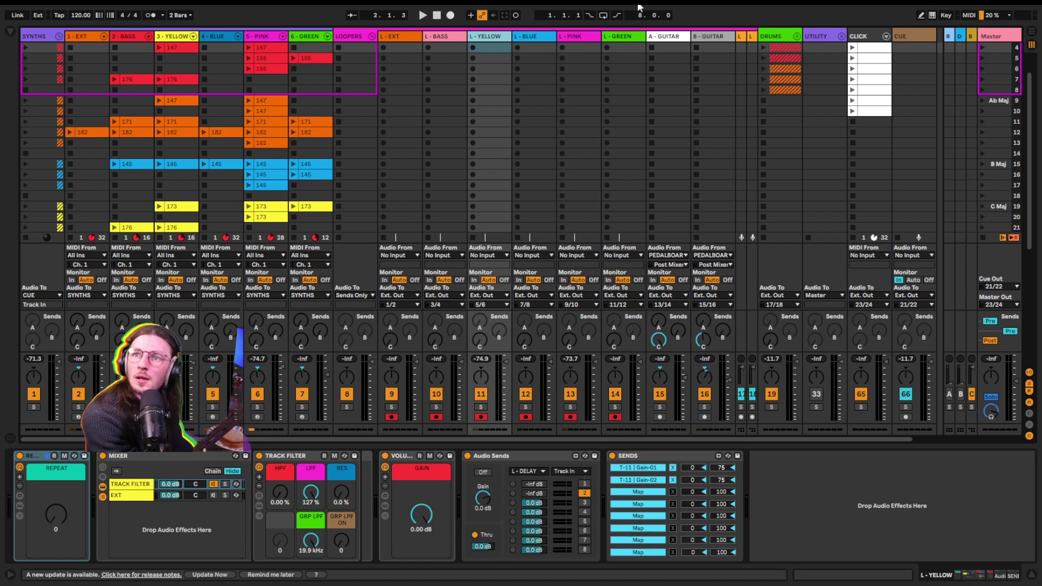
- Select both guitar tracks together and compare the A - GUITAR and B - GUITAR effect chains individually
{"action": "left_click", "coordinate": [672, 35]}
{"action": "left_click", "coordinate": [727, 47], "text": "shift"}
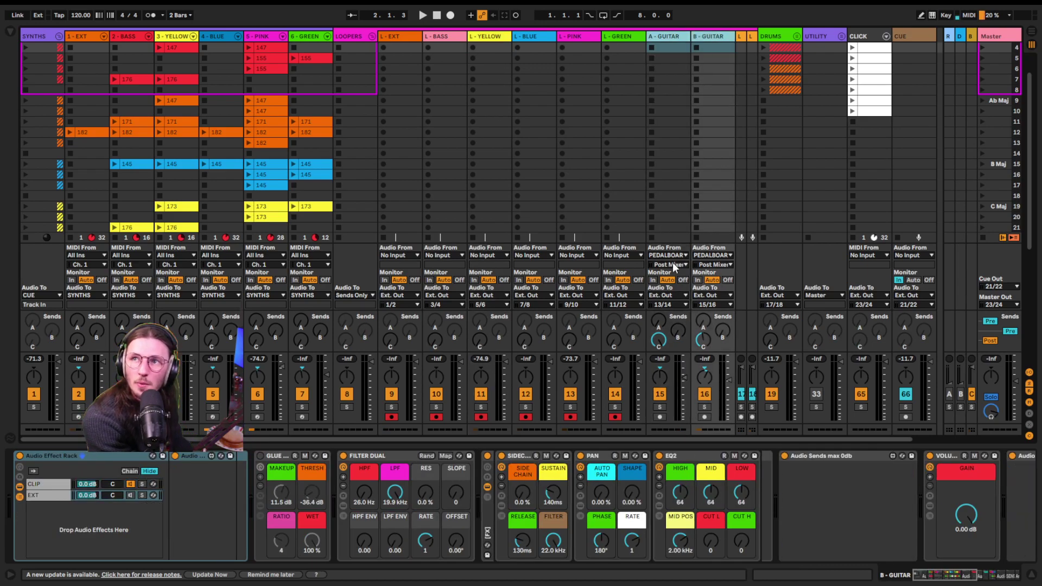
{"action": "left_click", "coordinate": [665, 39]}
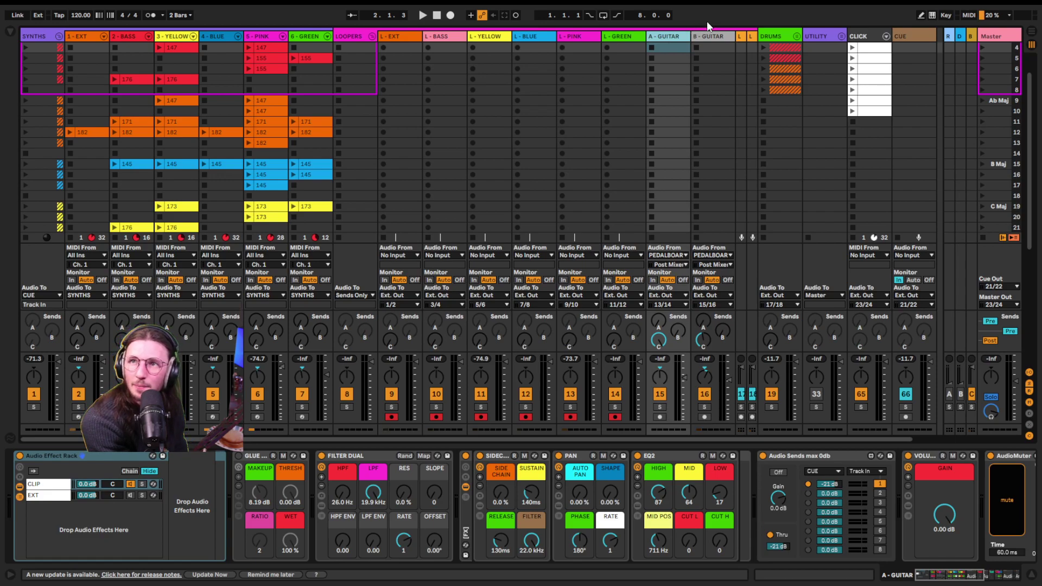
{"action": "left_click", "coordinate": [700, 36]}
{"action": "left_click", "coordinate": [666, 38]}
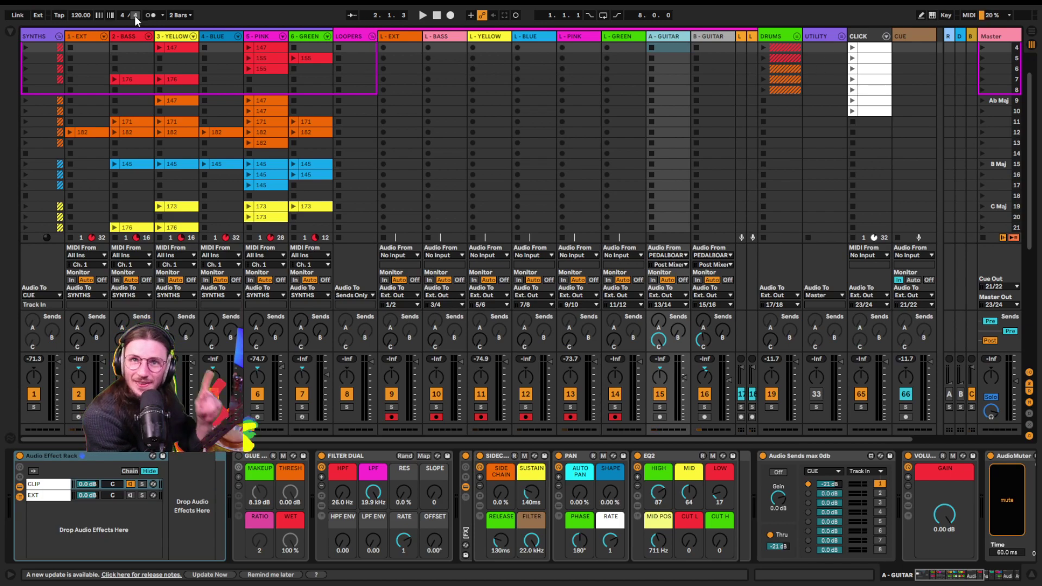
- View the 1 - EXT and 2 - BASS device chains and inspect the Lock, Hold and Oct MIDI devices on 2 - BASS
{"action": "left_click", "coordinate": [71, 35]}
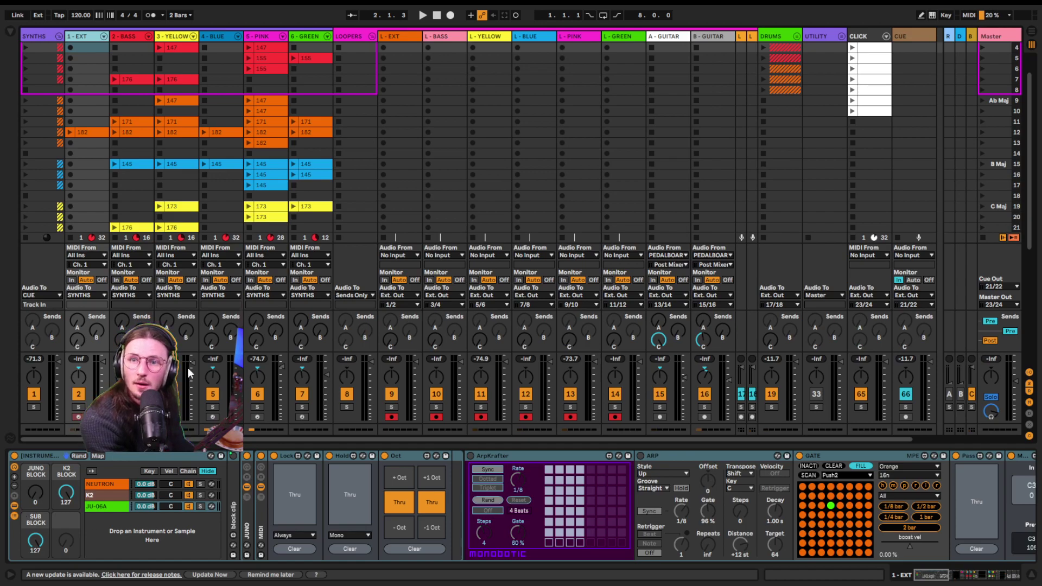
{"action": "left_click", "coordinate": [128, 37]}
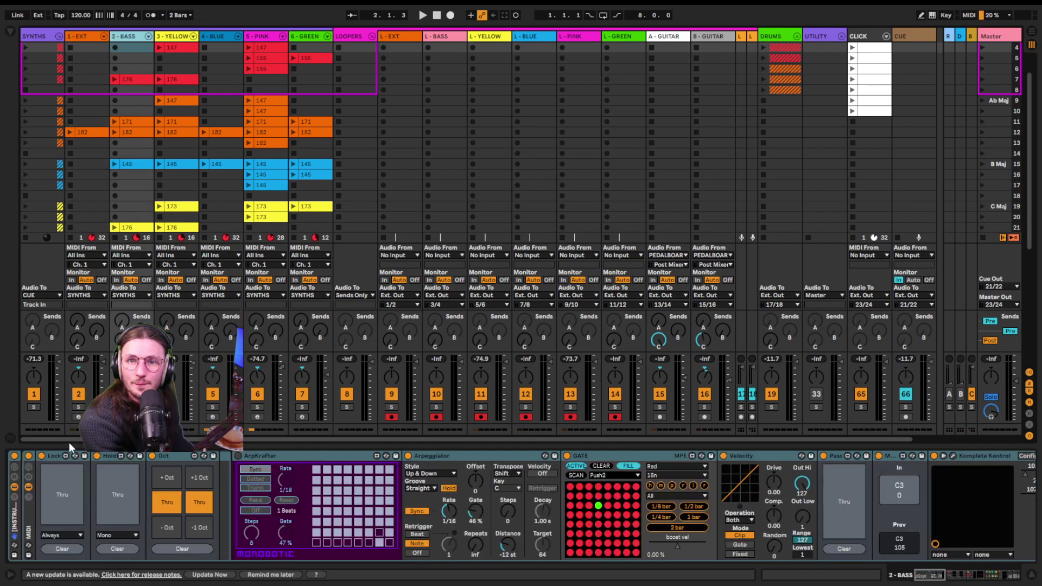
{"action": "left_click", "coordinate": [53, 461]}
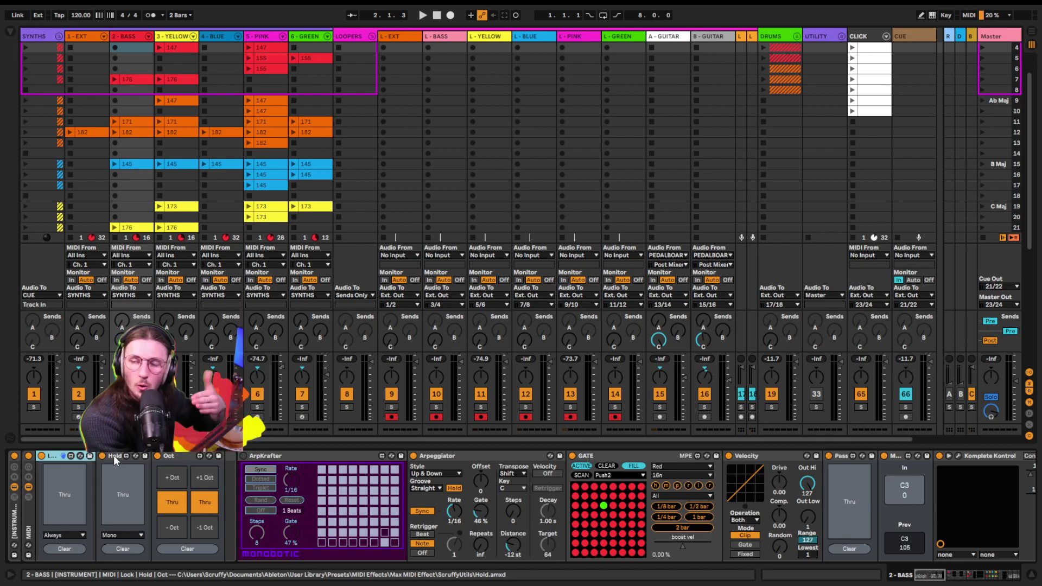
{"action": "left_click", "coordinate": [113, 456]}
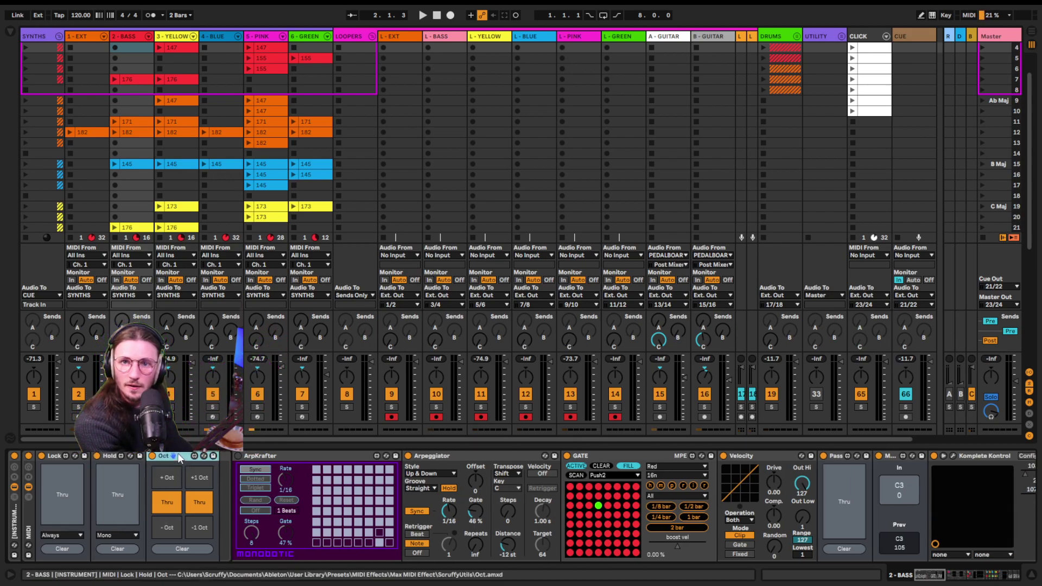
{"action": "left_click", "coordinate": [155, 483]}
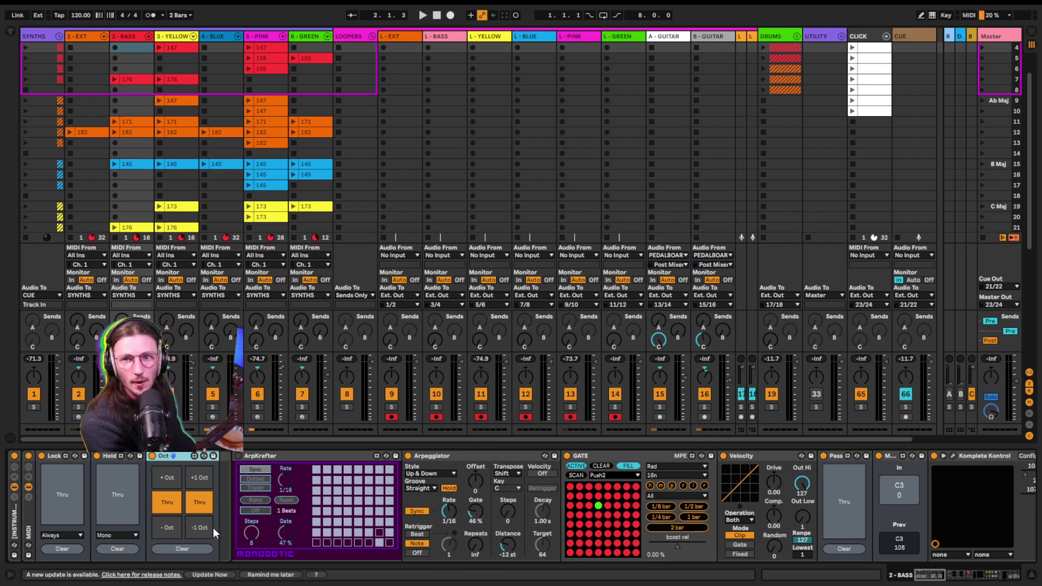
- Randomize and reset the ArpKrafter pattern on 2 - BASS, and look at the Arpeggiator beside it
{"action": "left_click", "coordinate": [276, 458]}
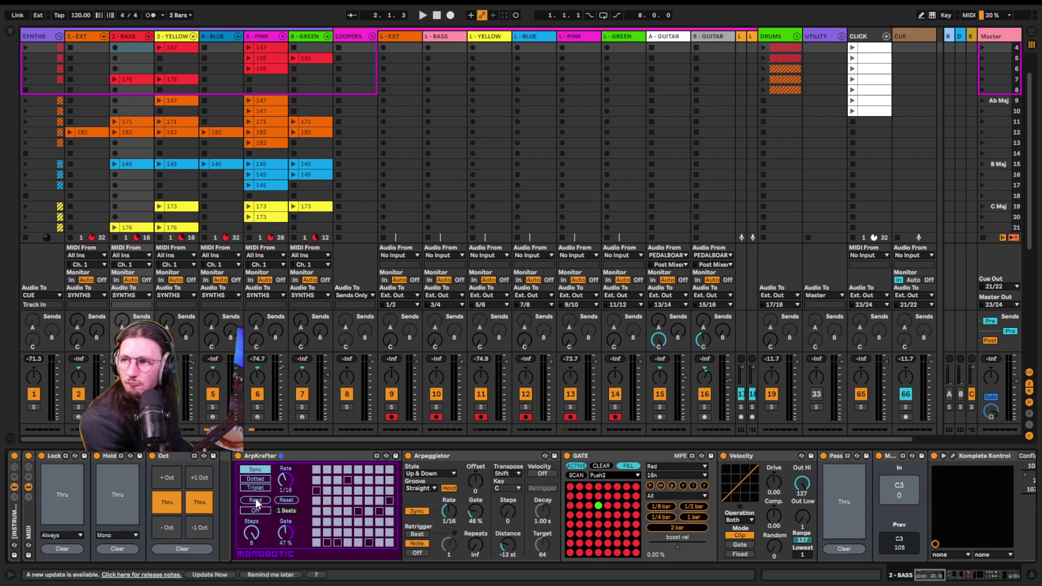
{"action": "left_click", "coordinate": [283, 500]}
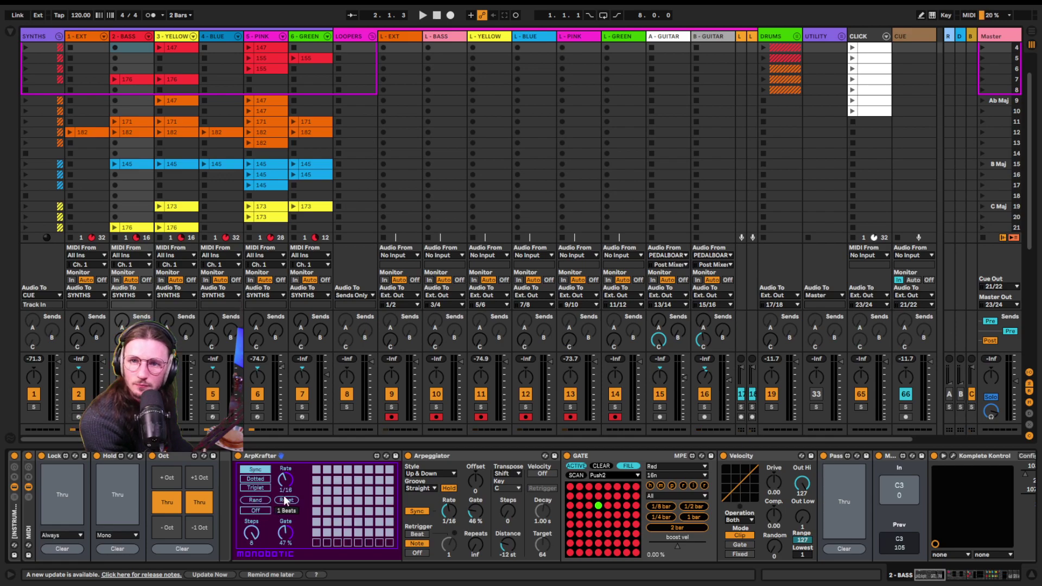
{"action": "left_click", "coordinate": [460, 460]}
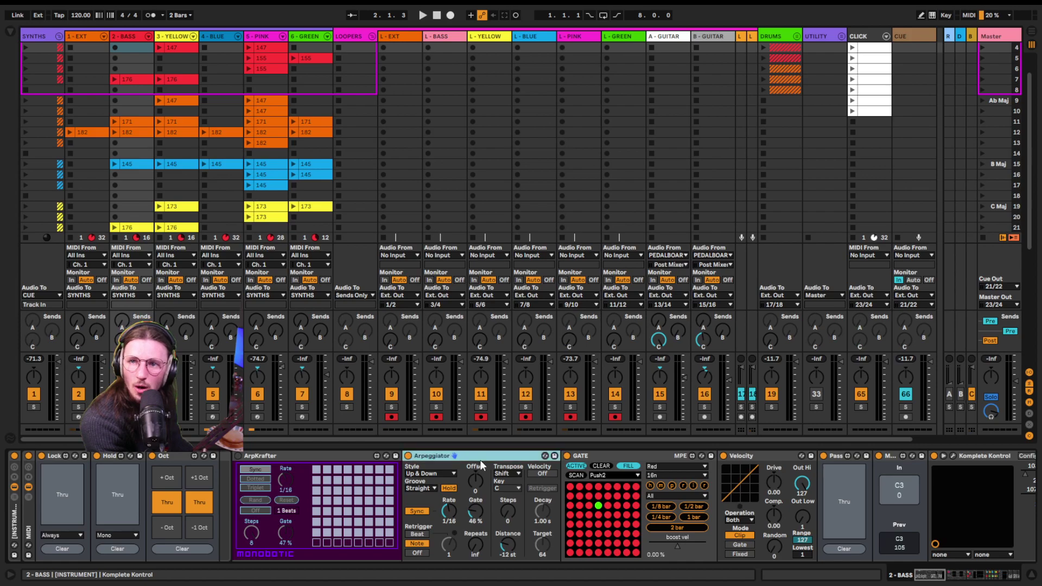
- Switch off a few individual steps in the GATE device's grid on 2 - BASS
{"action": "left_click", "coordinate": [637, 455]}
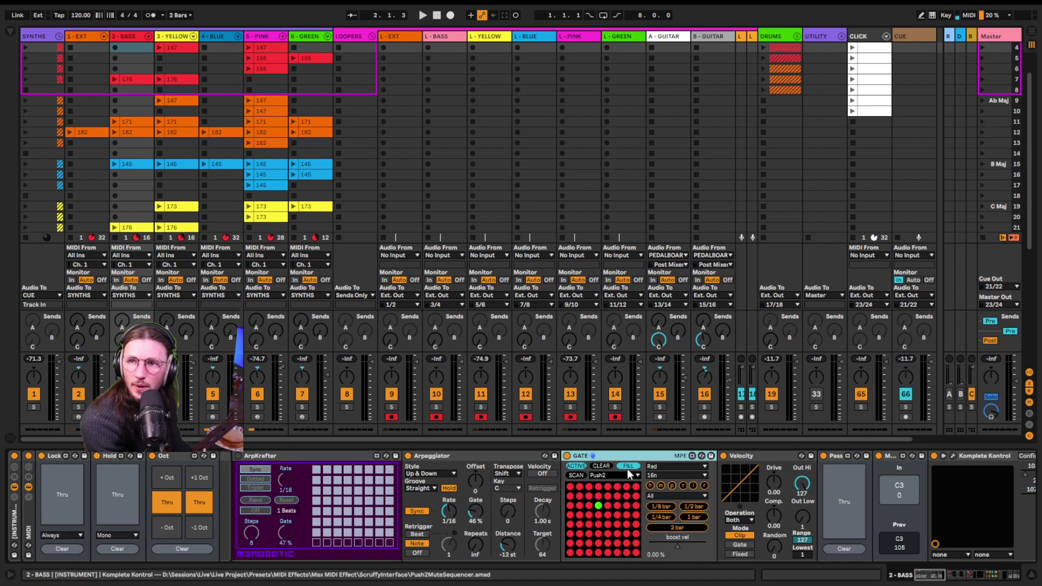
{"action": "scroll", "coordinate": [308, 477], "scroll_direction": "right", "scroll_amount": 5}
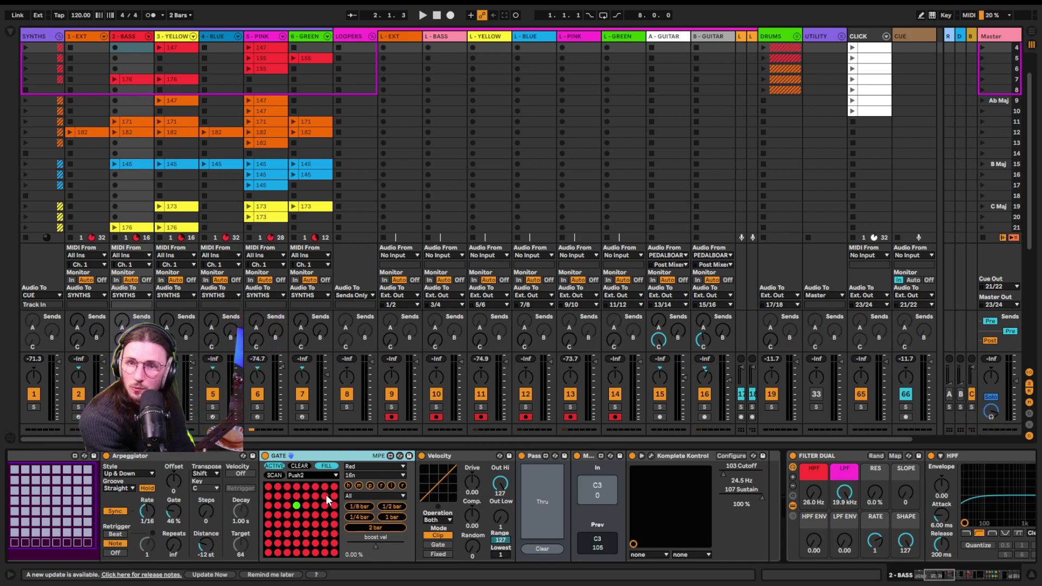
{"action": "left_click", "coordinate": [278, 486]}
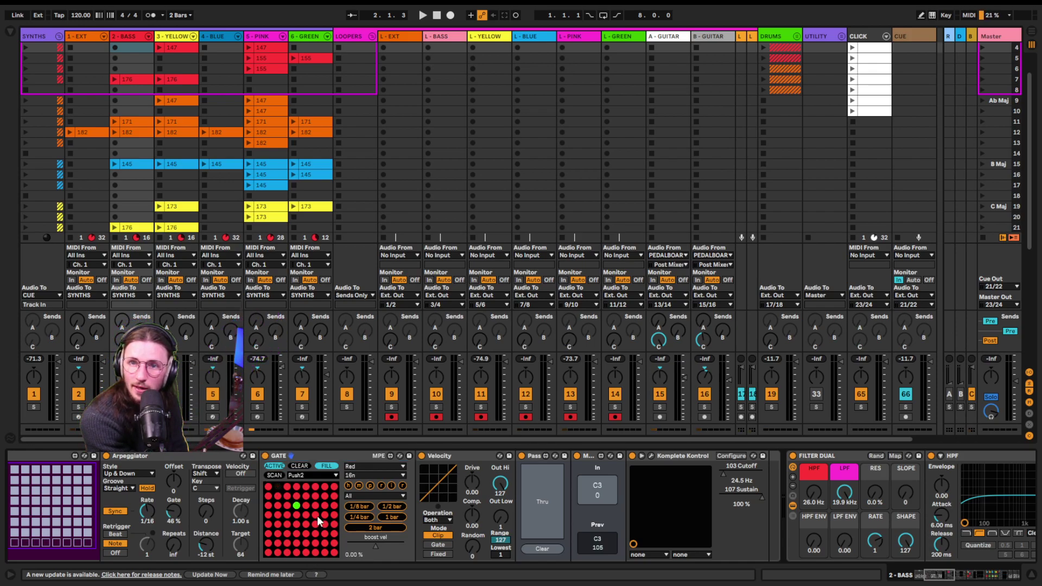
{"action": "left_click", "coordinate": [297, 533]}
{"action": "left_click", "coordinate": [324, 545]}
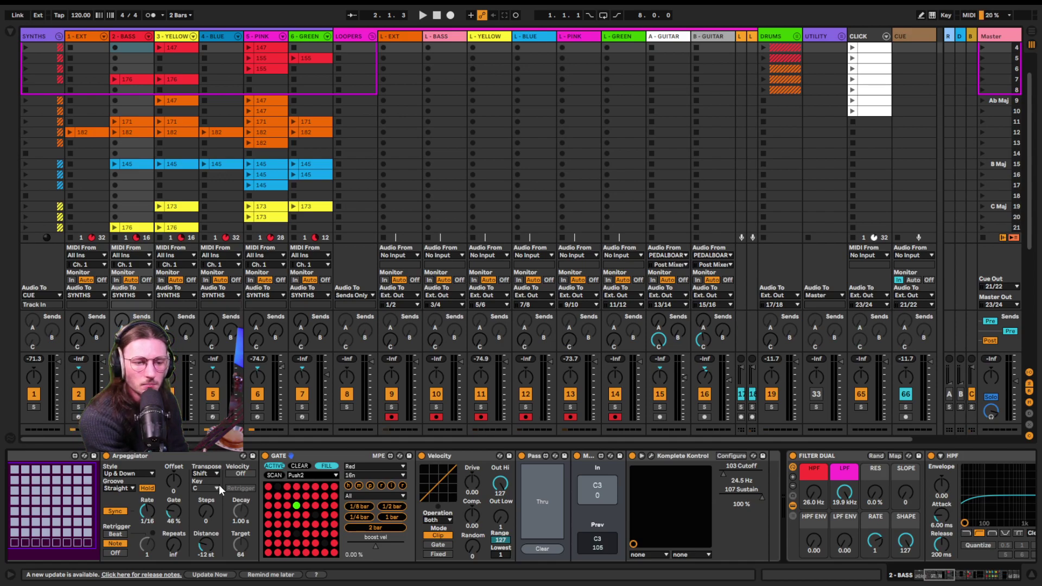
- Try the 1/2 bar, 2 bar and 1 bar gate patterns in GATE, and refill all steps of the grid
{"action": "left_click", "coordinate": [387, 505]}
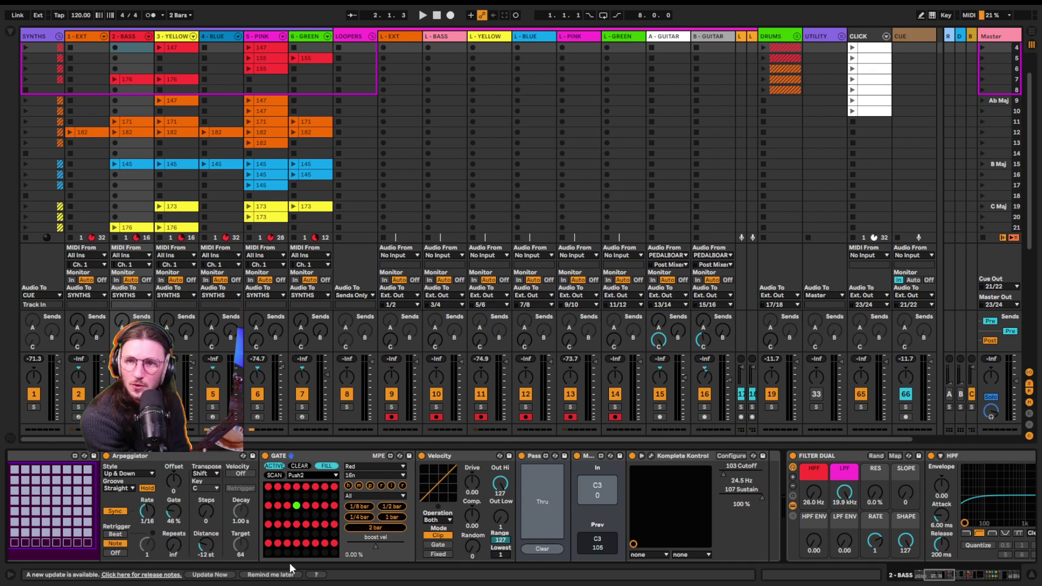
{"action": "left_click", "coordinate": [369, 529]}
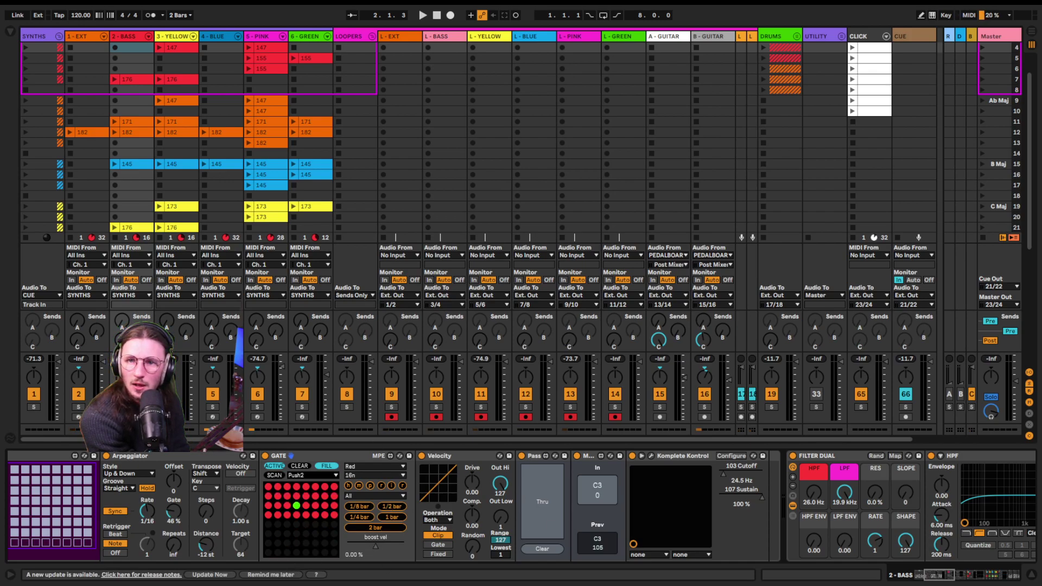
{"action": "left_click", "coordinate": [392, 517]}
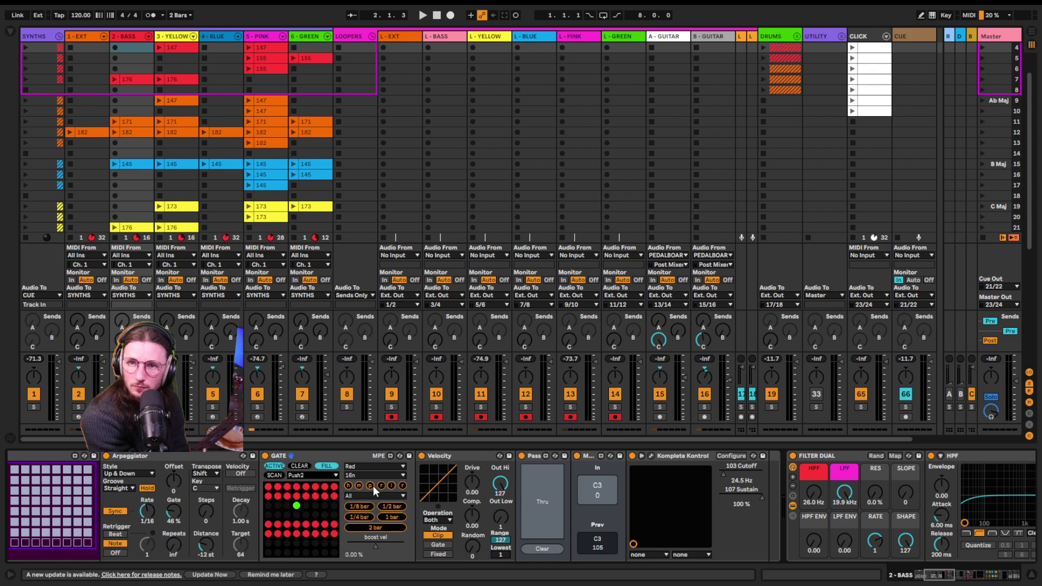
{"action": "left_click", "coordinate": [403, 485]}
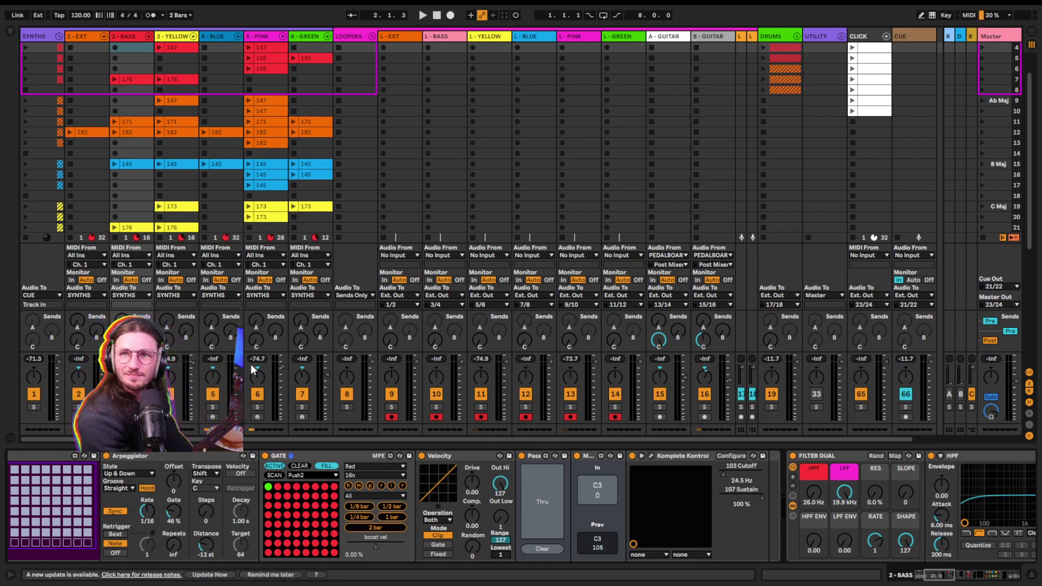
- Inspect the Velocity, Pass and Komplete Kontrol devices on 2 - BASS, switching the Pass device to Pass and back to Thru
{"action": "left_click", "coordinate": [477, 455]}
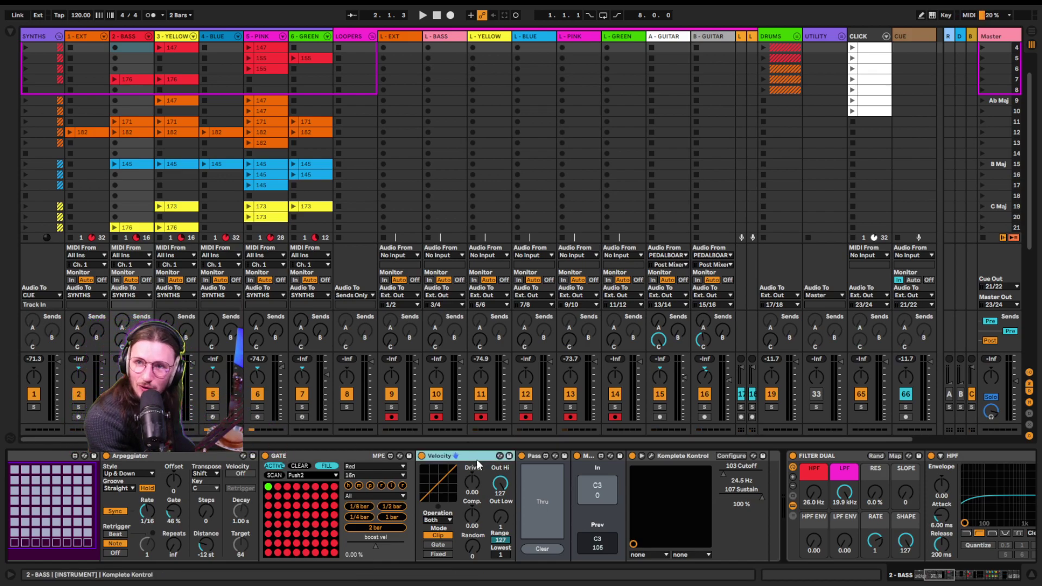
{"action": "left_click", "coordinate": [531, 456]}
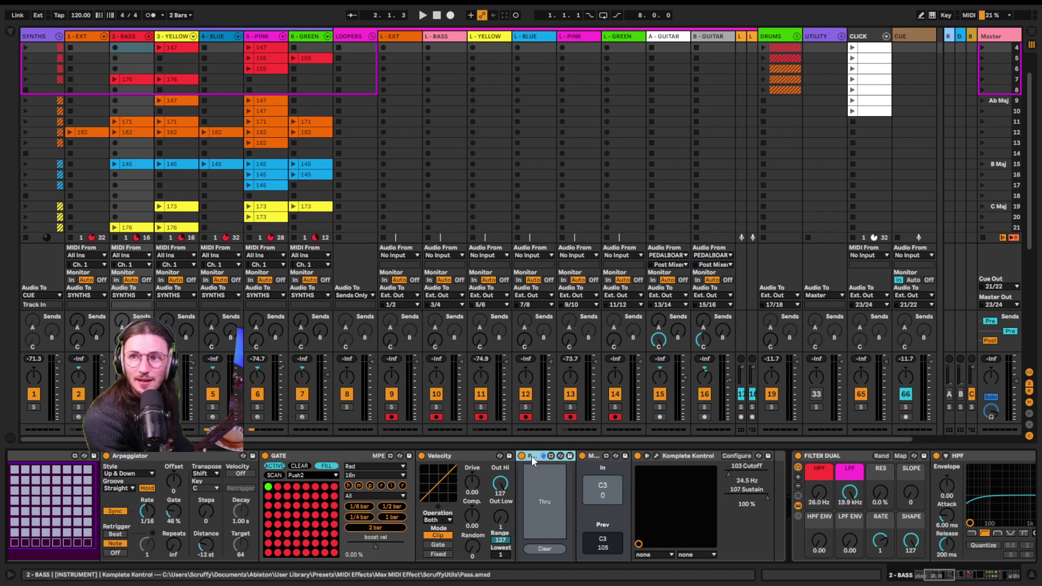
{"action": "left_click", "coordinate": [540, 491]}
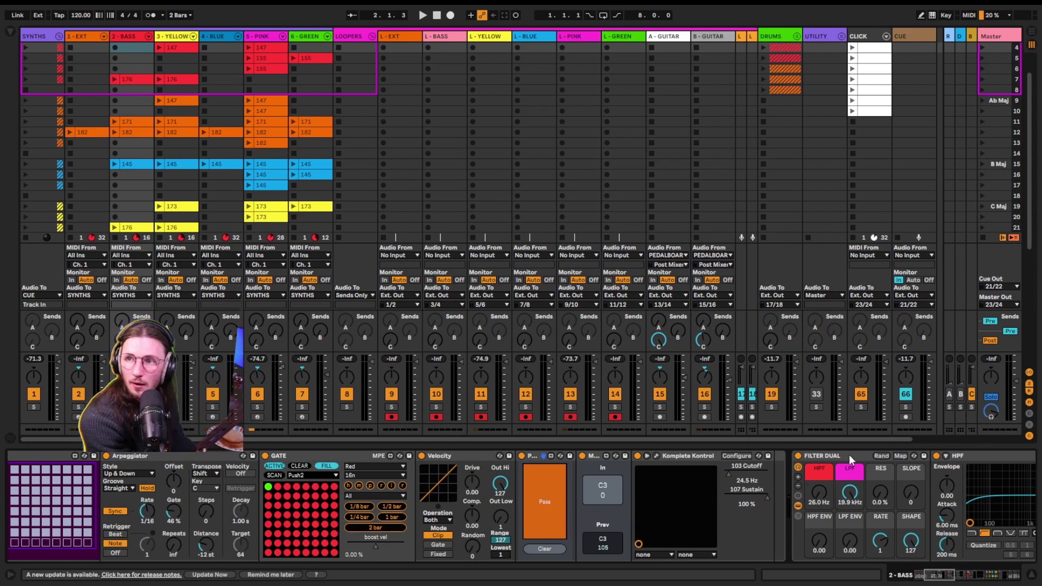
{"action": "scroll", "coordinate": [949, 480], "scroll_direction": "right", "scroll_amount": 5}
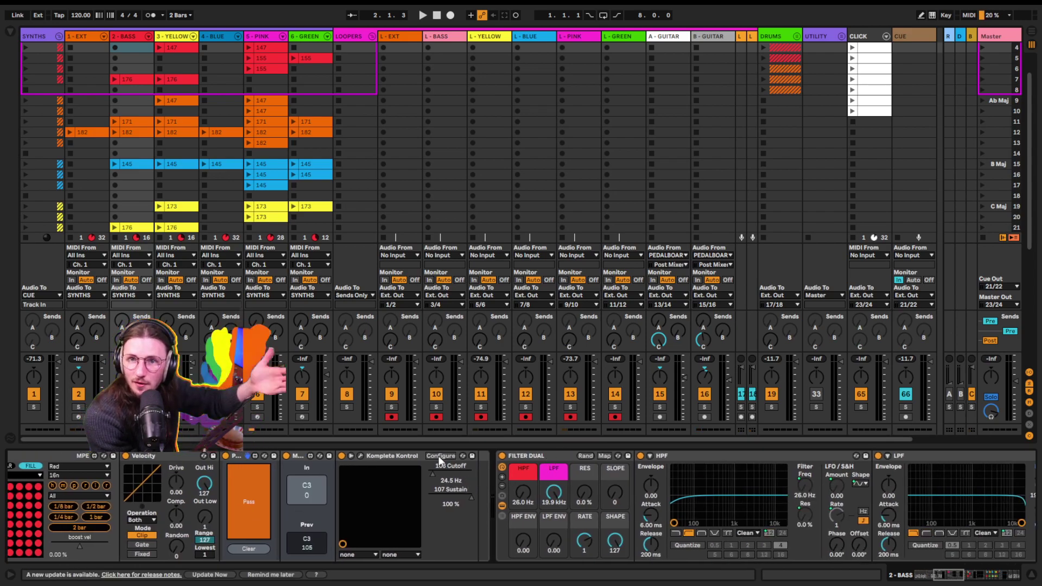
{"action": "left_click", "coordinate": [373, 456]}
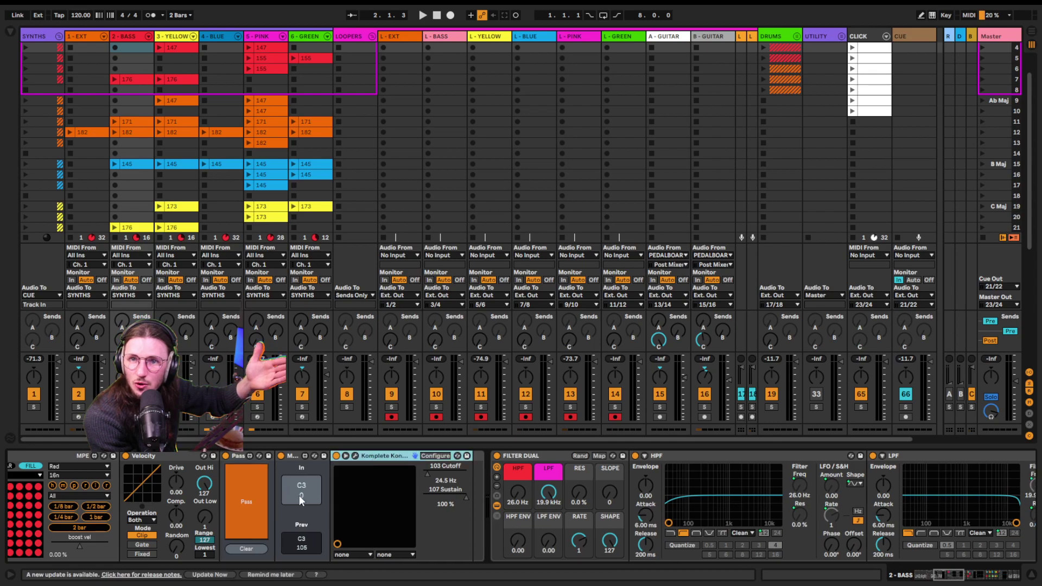
{"action": "left_click", "coordinate": [238, 500]}
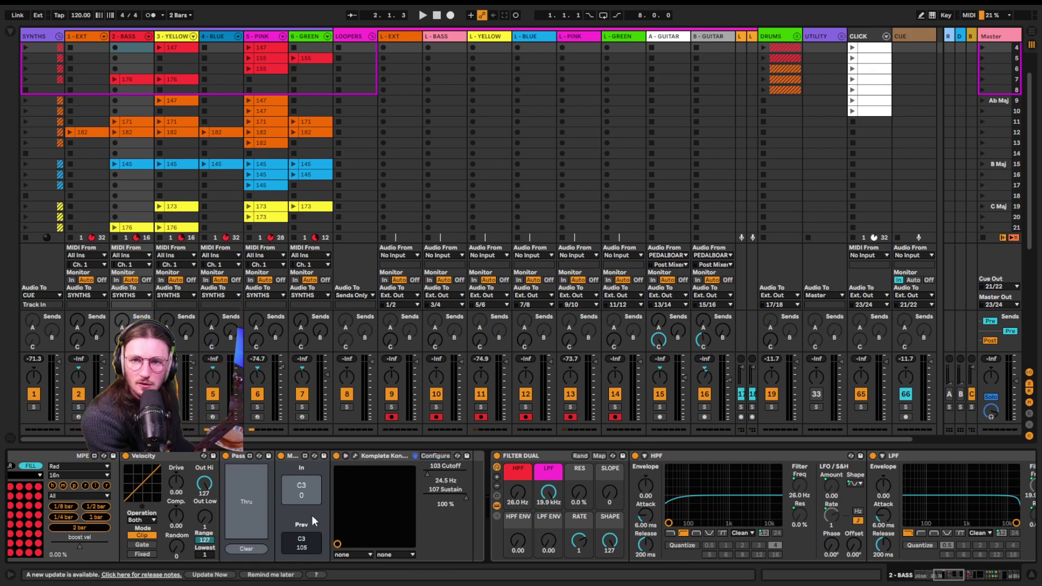
{"action": "left_click", "coordinate": [401, 456]}
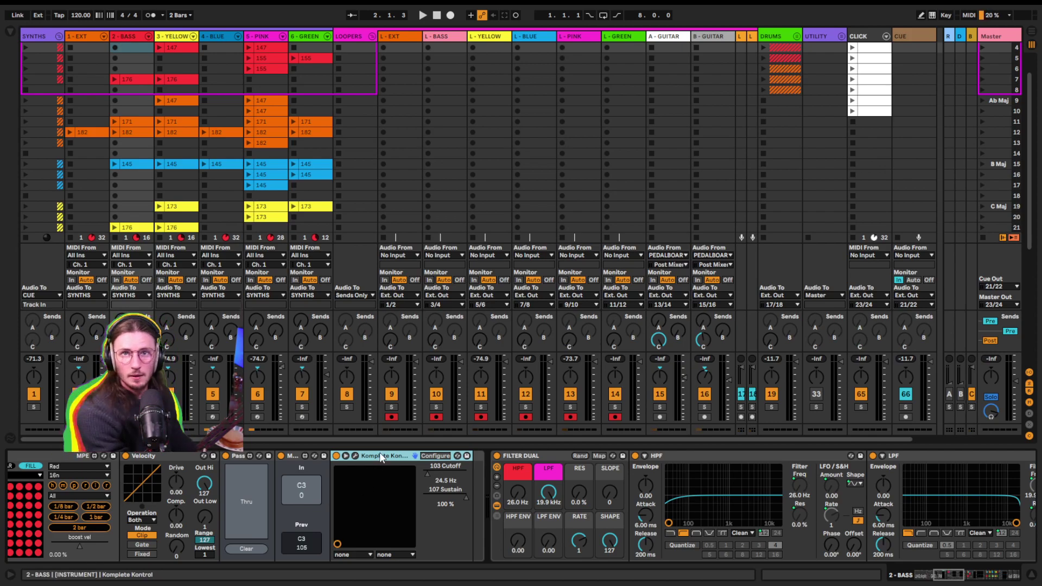
- View 1 - EXT and 6 - GREEN, inspecting the WAVETABLE and Synth Pop Bass chains of the DUAL SYNTH rack on 6 - GREEN
{"action": "left_click", "coordinate": [95, 49]}
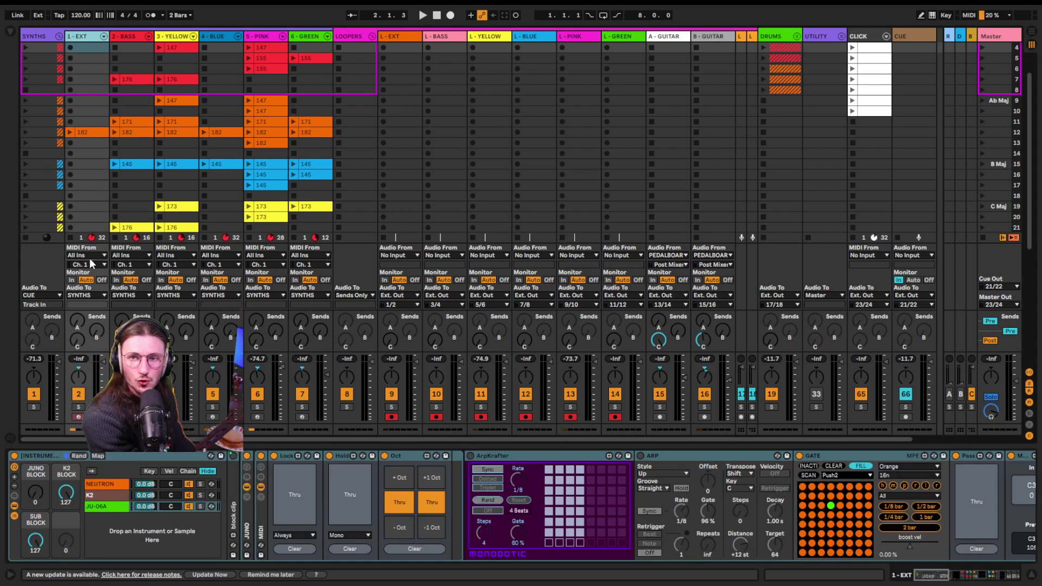
{"action": "left_click", "coordinate": [320, 38]}
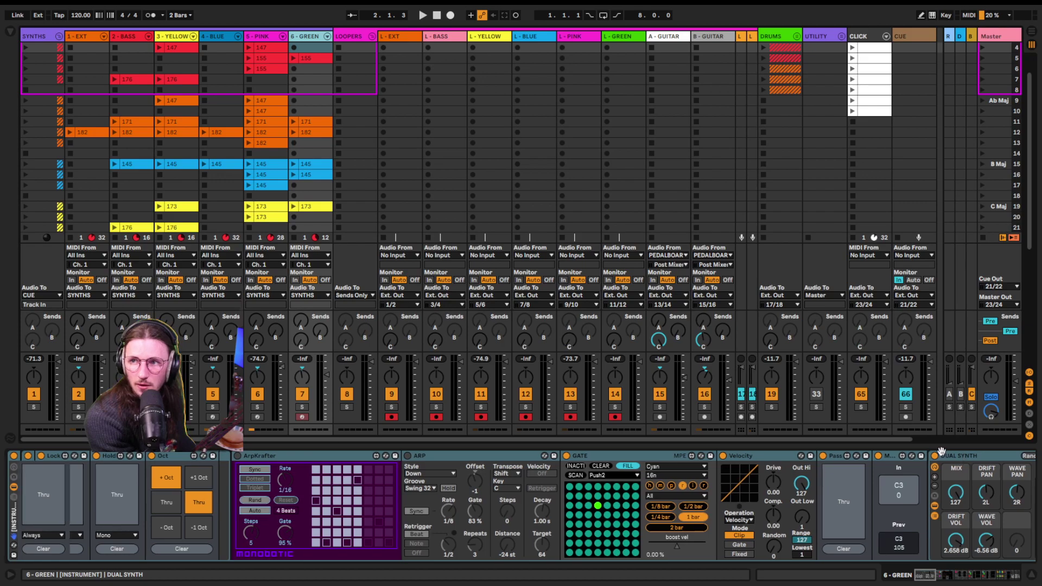
{"action": "scroll", "coordinate": [923, 477], "scroll_direction": "right", "scroll_amount": 10}
{"action": "scroll", "coordinate": [880, 467], "scroll_direction": "right", "scroll_amount": 10}
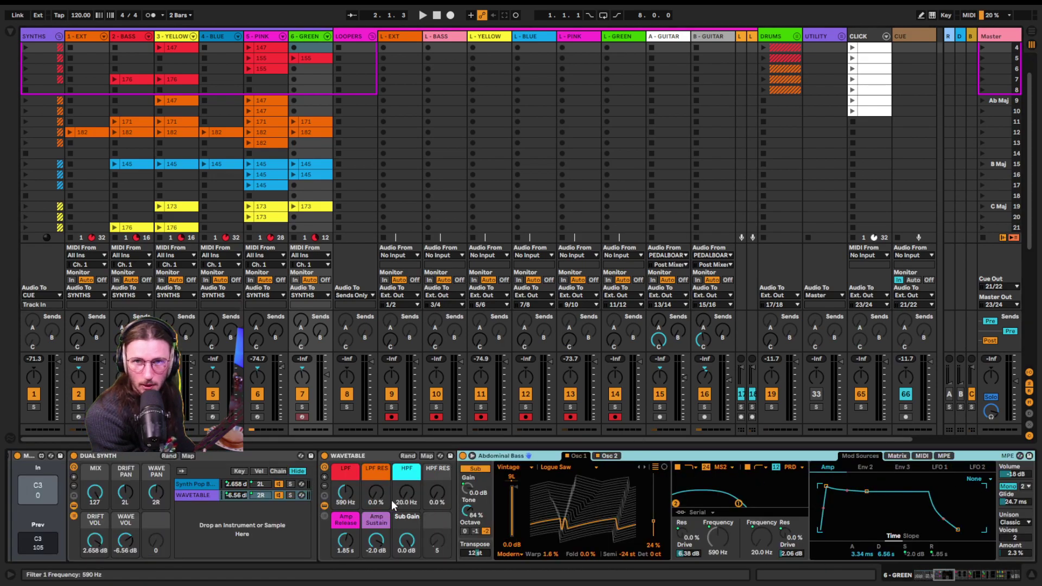
{"action": "left_click", "coordinate": [184, 483]}
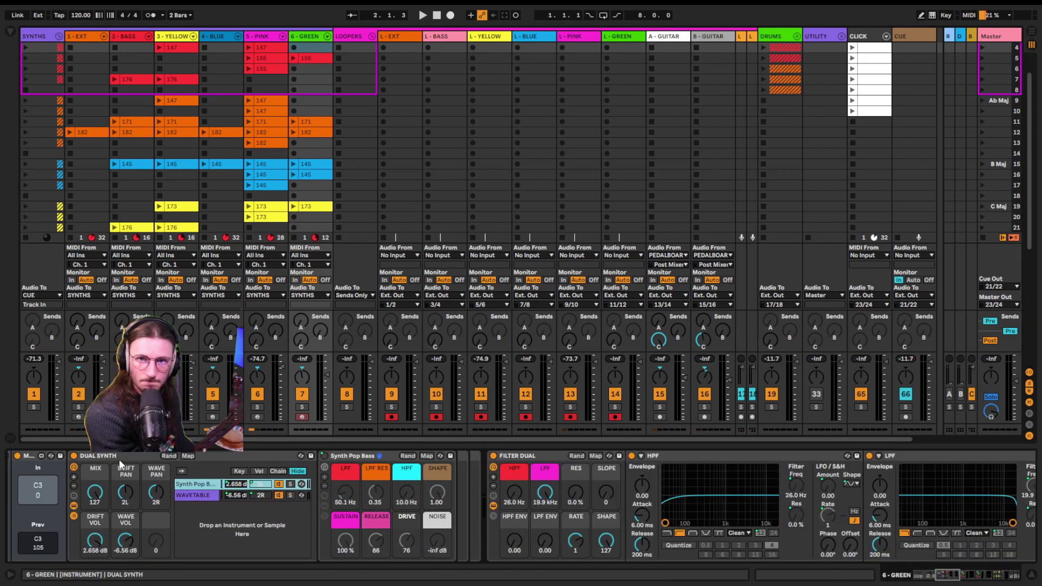
- Return to 2 - BASS, collapse FILTER DUAL's devices, and briefly expand the DELAY rack to examine its chains and devices
{"action": "key", "text": "Left"}
{"action": "key", "text": "Left"}
{"action": "key", "text": "Left"}
{"action": "key", "text": "Left"}
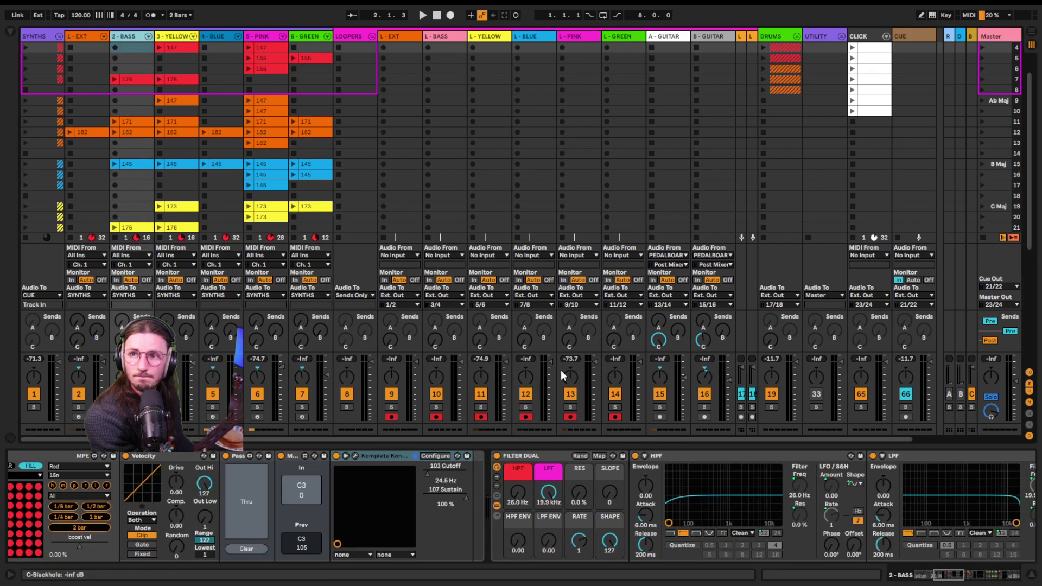
{"action": "left_click", "coordinate": [496, 507]}
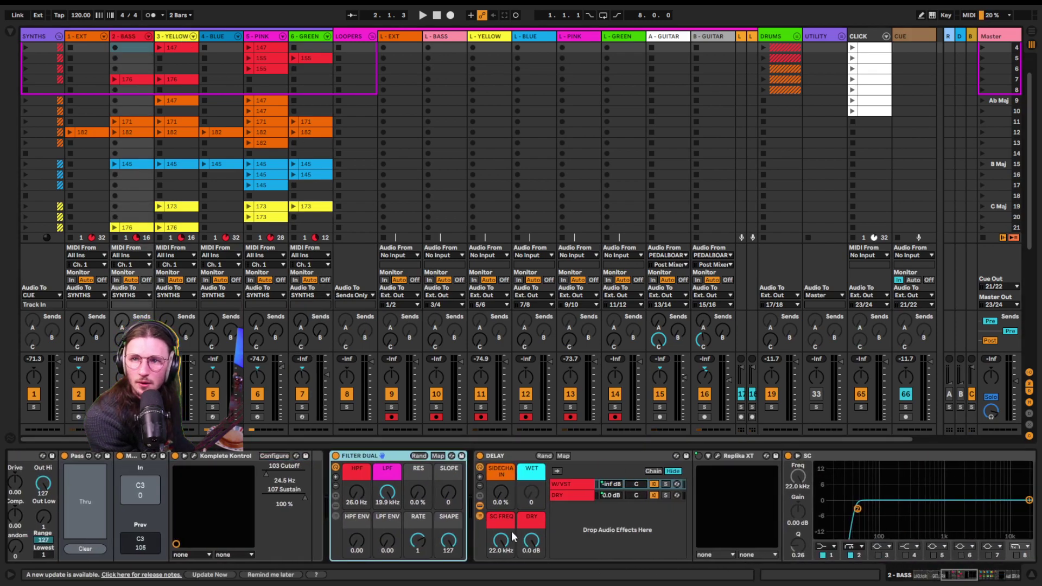
{"action": "left_click", "coordinate": [480, 506]}
{"action": "left_click", "coordinate": [479, 506]}
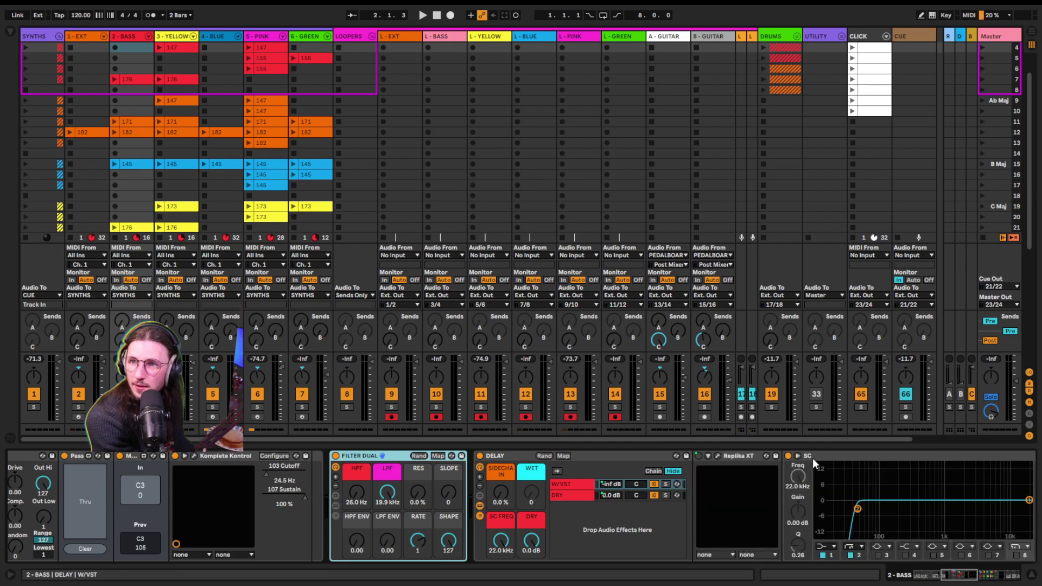
{"action": "left_click", "coordinate": [477, 511]}
{"action": "left_click", "coordinate": [477, 515]}
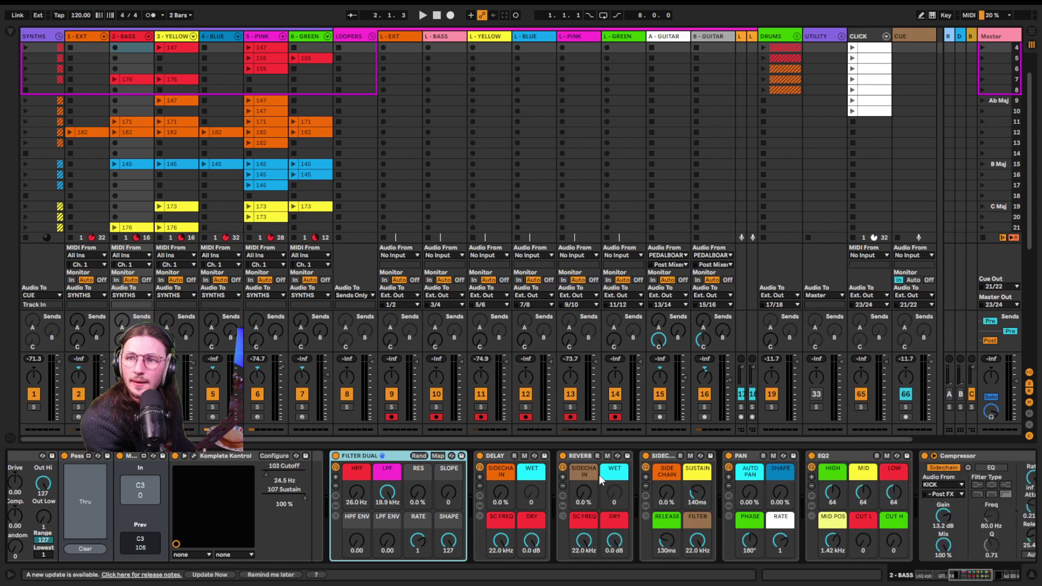
- Briefly expand the REVERB rack to inspect its Raum device, and show the devices inside the sidechain rack on 2 - BASS
{"action": "left_click", "coordinate": [564, 504]}
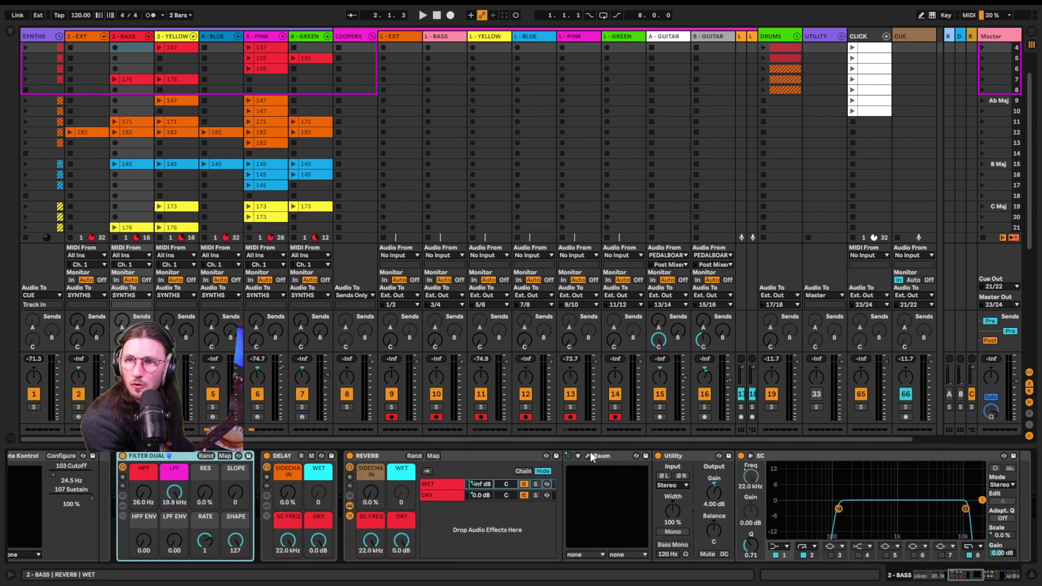
{"action": "left_click", "coordinate": [592, 456]}
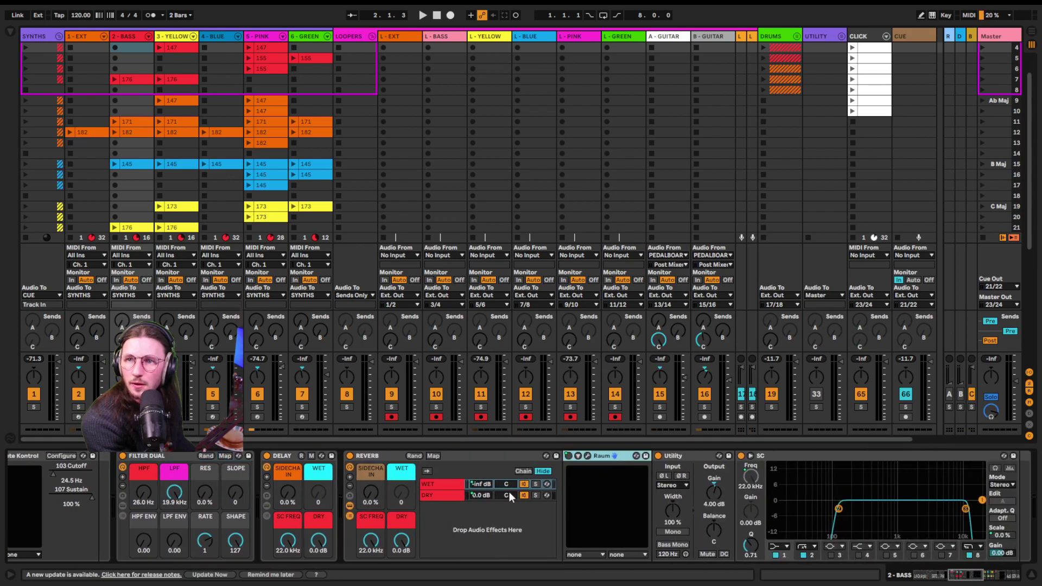
{"action": "left_click", "coordinate": [350, 514]}
{"action": "left_click", "coordinate": [448, 456]}
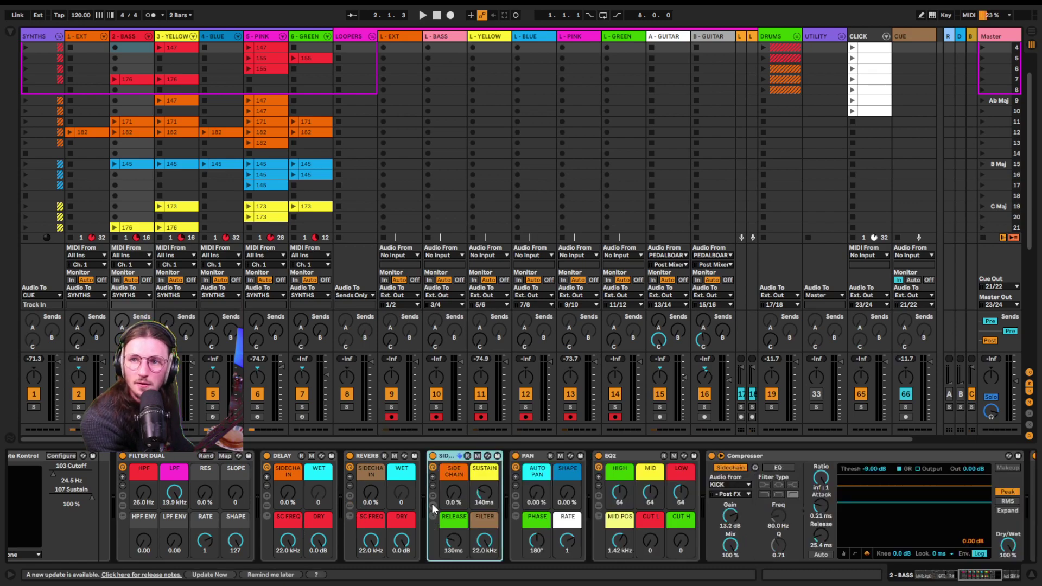
{"action": "left_click", "coordinate": [432, 504]}
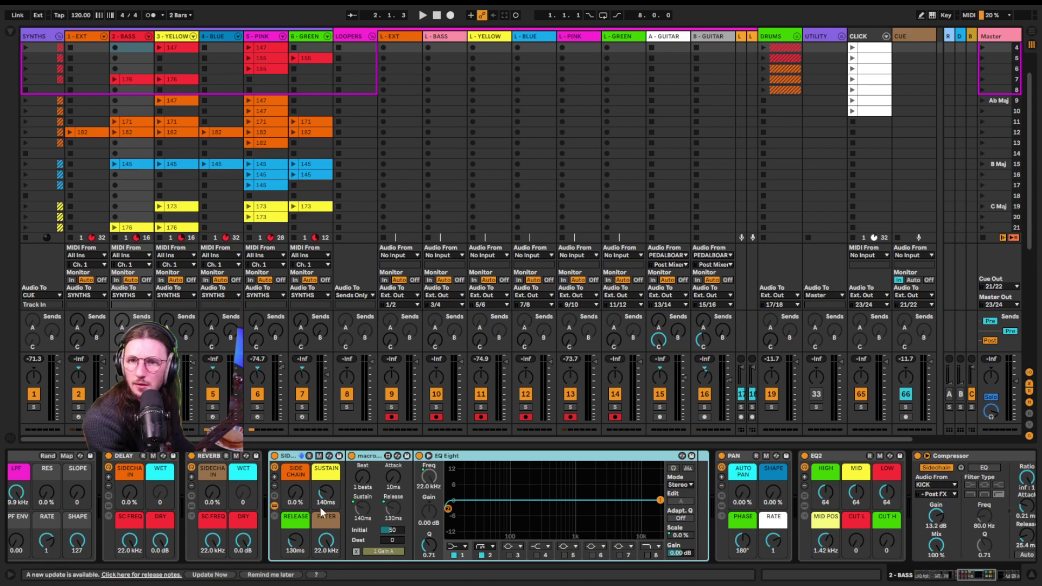
- Collapse the sidechain rack's devices on 2 - BASS and inspect the PAN rack, the EQ2 rack and the Compressor with its KICK sidechain
{"action": "left_click", "coordinate": [274, 505]}
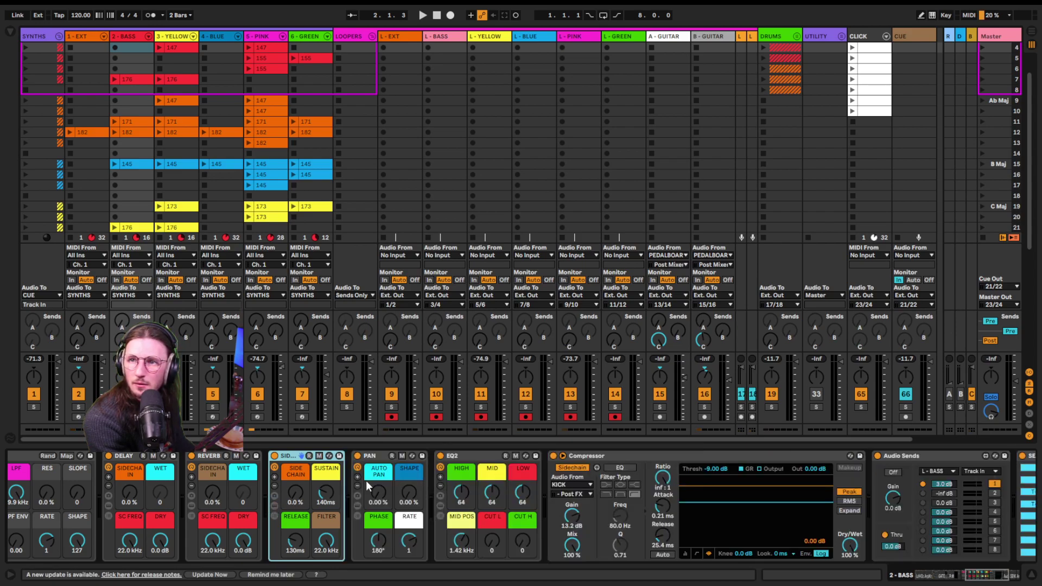
{"action": "left_click", "coordinate": [371, 485]}
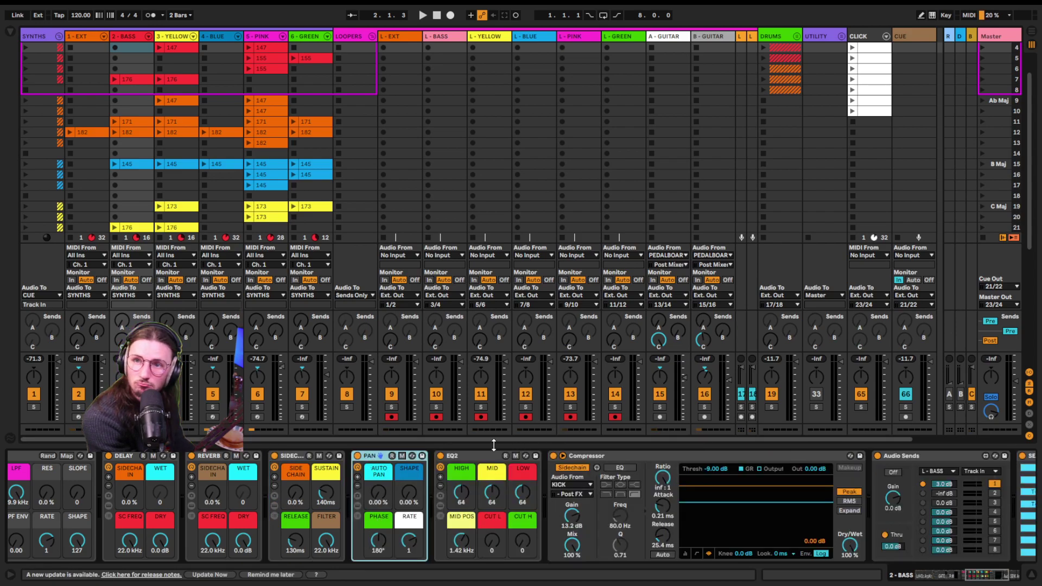
{"action": "left_click", "coordinate": [470, 458]}
{"action": "left_click", "coordinate": [645, 457]}
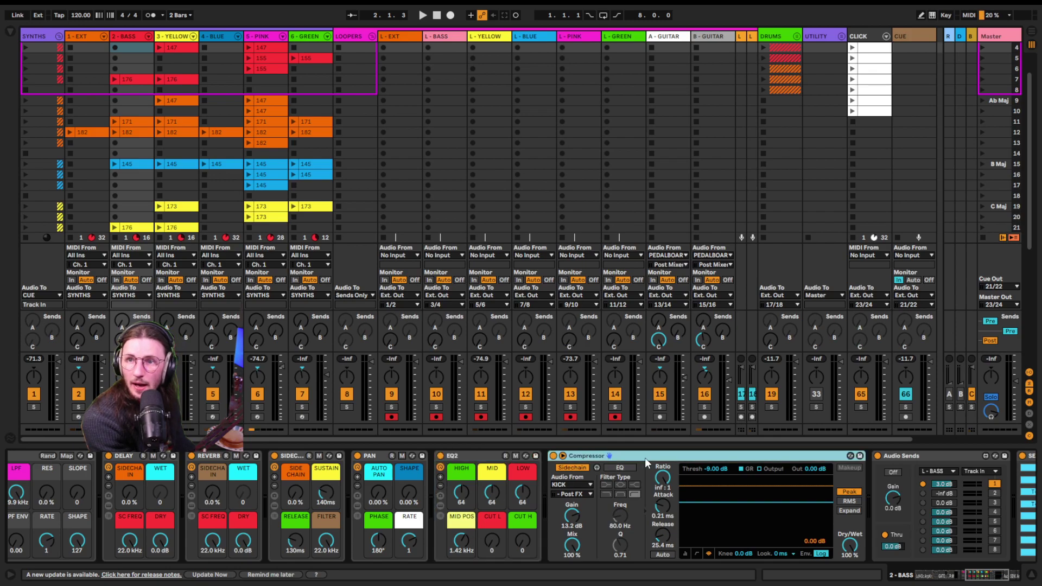
{"action": "scroll", "coordinate": [499, 510], "scroll_direction": "right", "scroll_amount": 5}
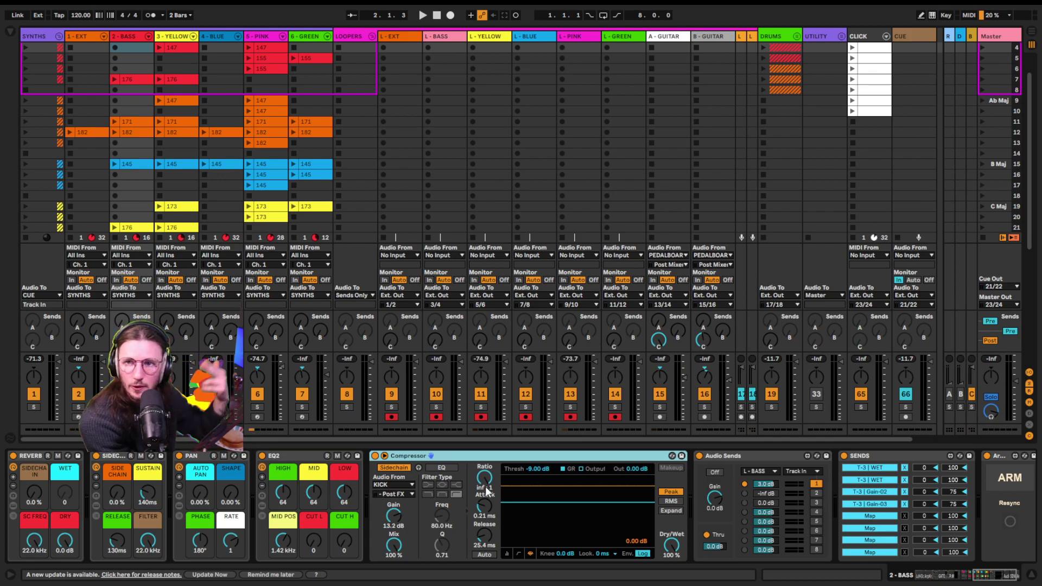
{"action": "left_click", "coordinate": [484, 515]}
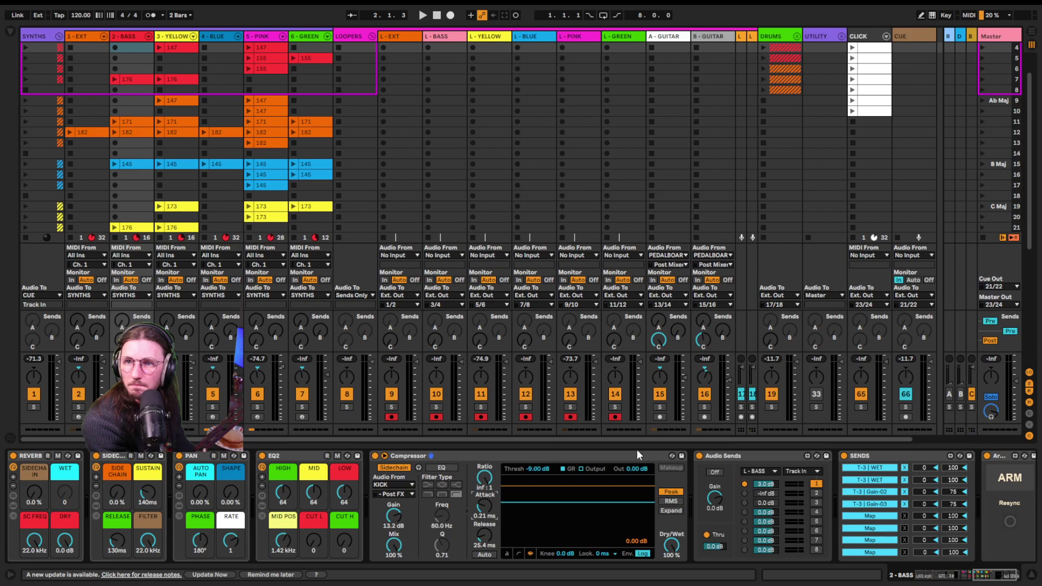
- Examine the Audio Sends and SENDS devices on 2 - BASS, and select the DELAY and REVERB racks together
{"action": "left_click", "coordinate": [760, 454]}
{"action": "left_click", "coordinate": [906, 454]}
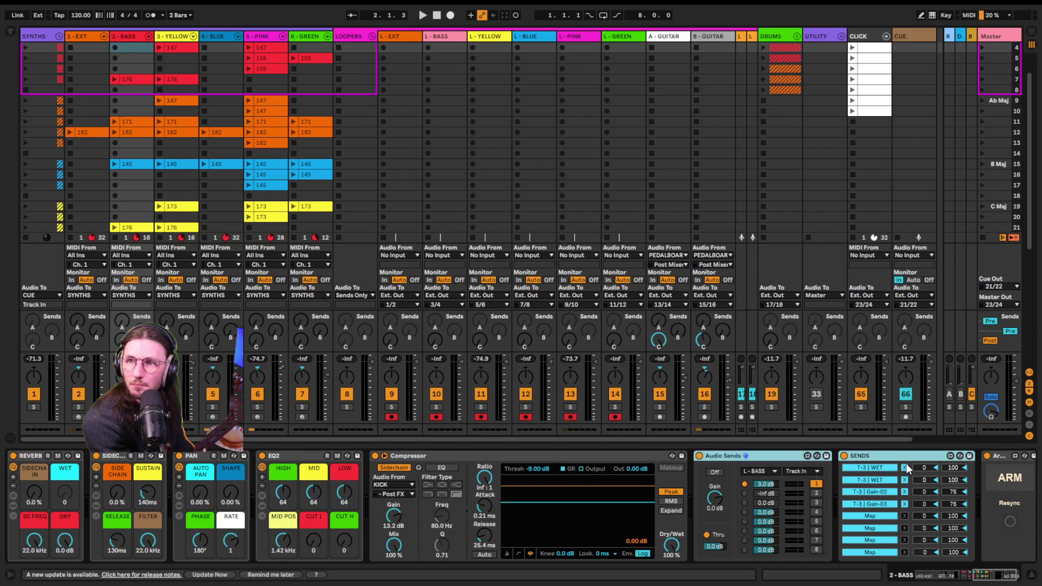
{"action": "scroll", "coordinate": [917, 483], "scroll_direction": "right", "scroll_amount": 2}
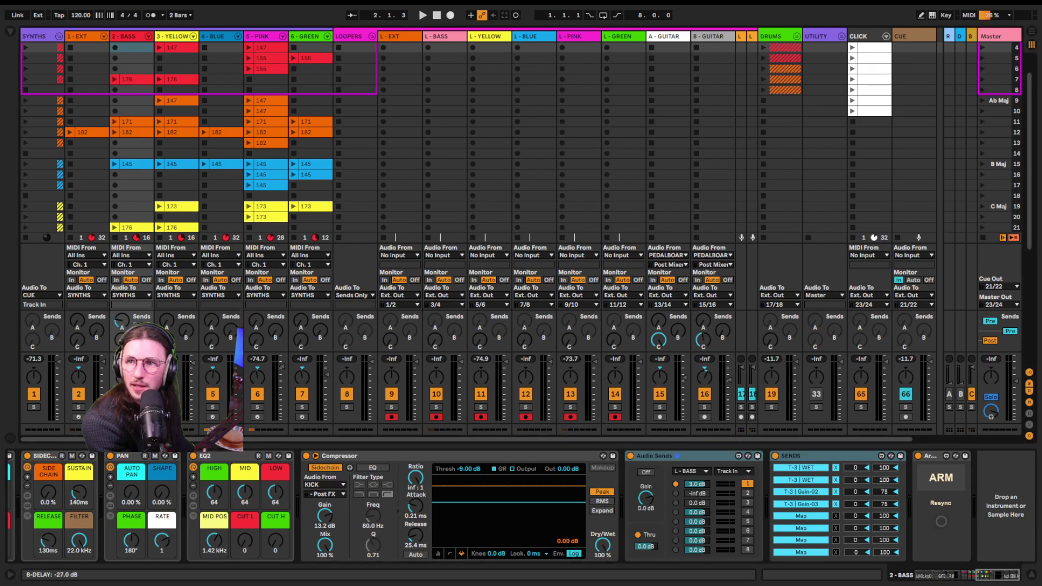
{"action": "scroll", "coordinate": [798, 473], "scroll_direction": "left", "scroll_amount": 10}
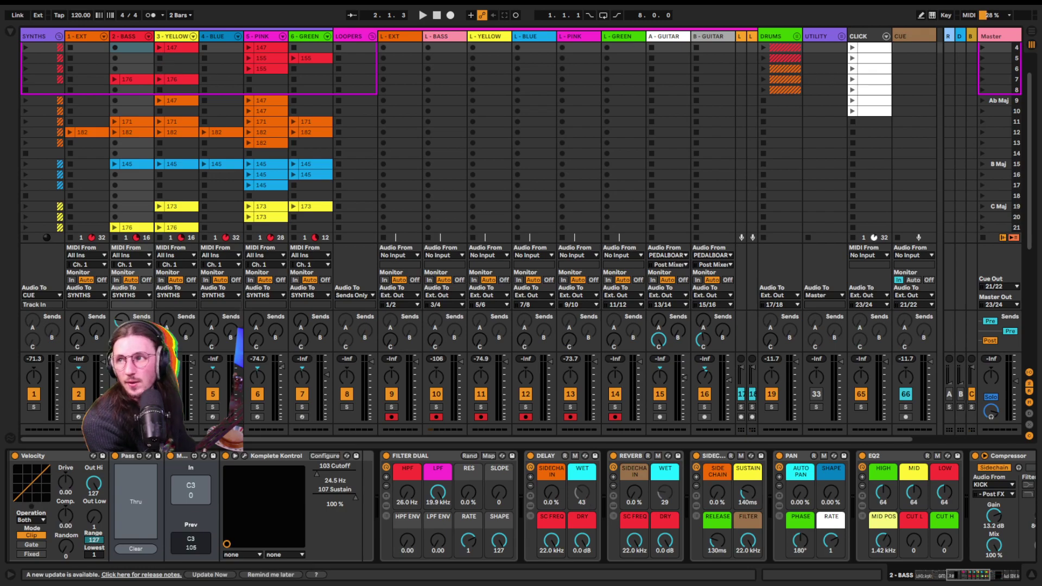
{"action": "left_click", "coordinate": [575, 463]}
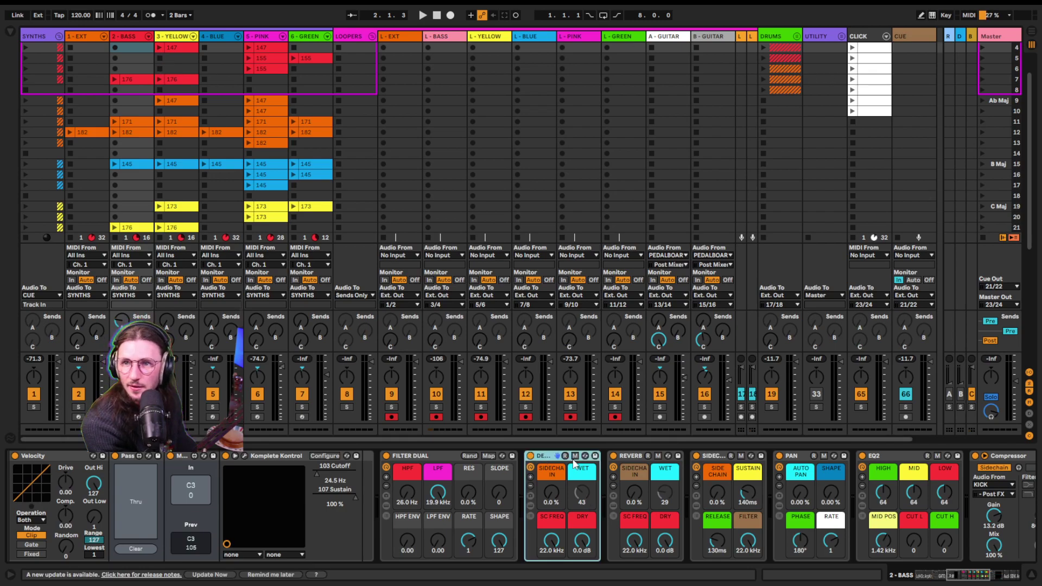
{"action": "left_click", "coordinate": [614, 461], "text": "shift"}
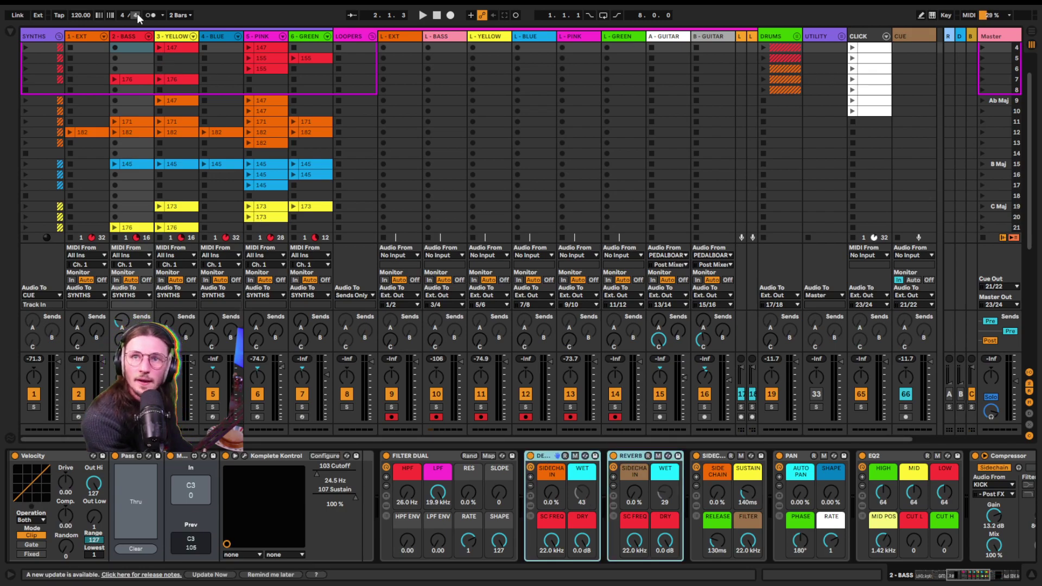
- Select tracks 2 - BASS through 6 - GREEN, and view the whole device chain of 1 - EXT from its effect racks back to its instrument rack
{"action": "left_click", "coordinate": [126, 38]}
{"action": "key", "text": "Right"}
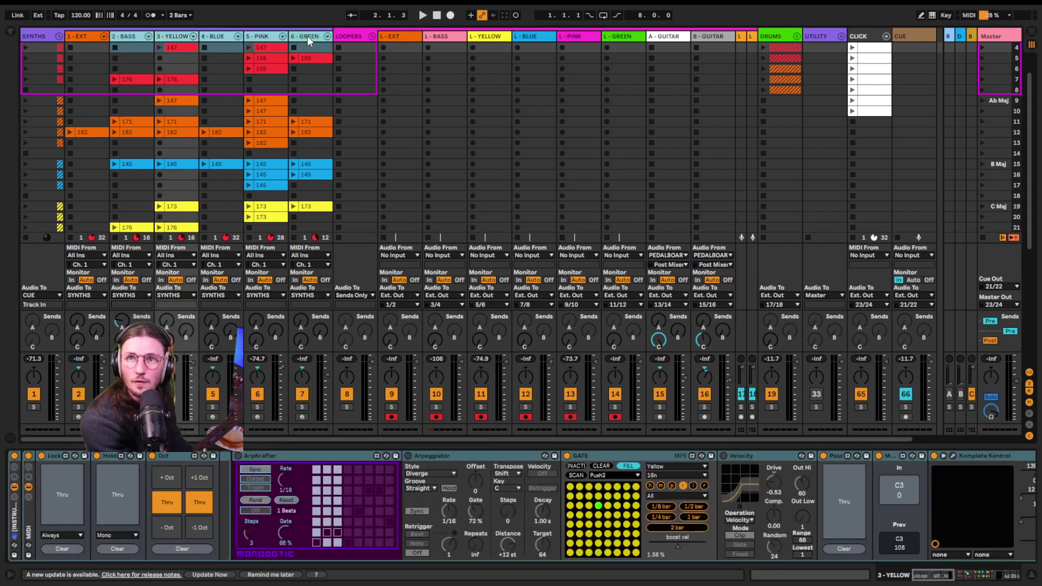
{"action": "left_click", "coordinate": [83, 41]}
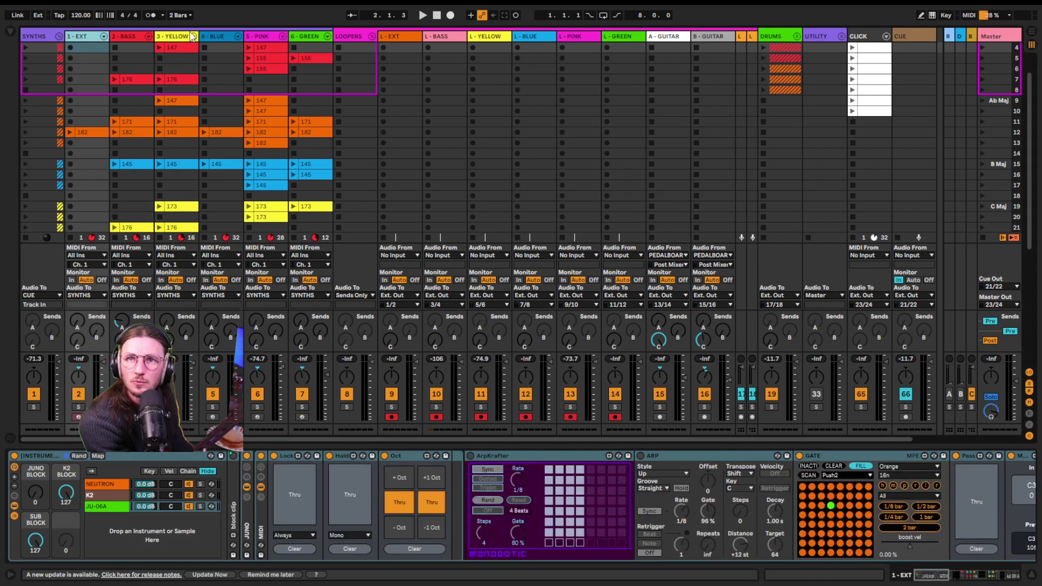
{"action": "scroll", "coordinate": [60, 496], "scroll_direction": "right", "scroll_amount": 5}
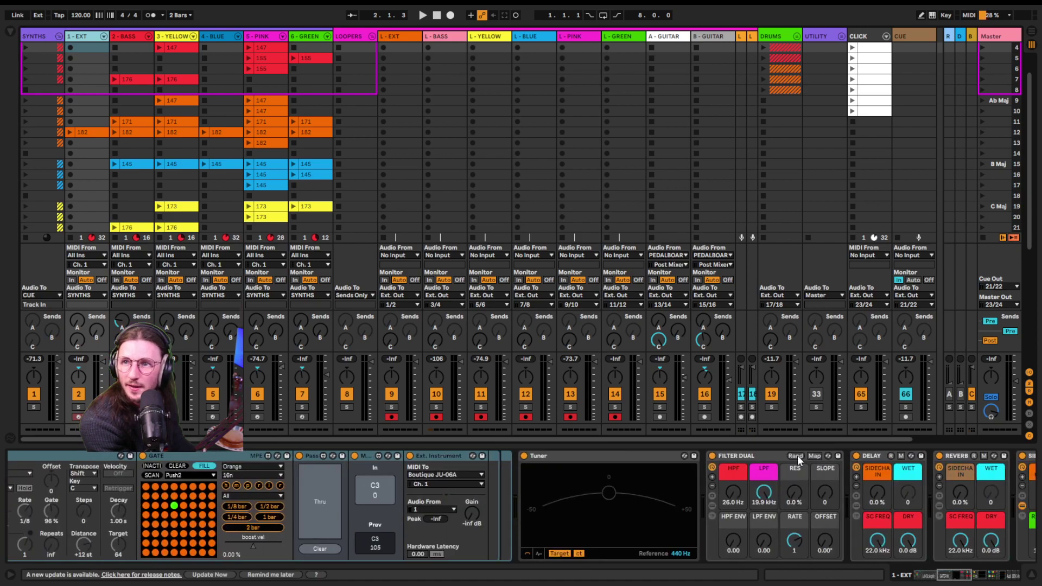
{"action": "scroll", "coordinate": [796, 460], "scroll_direction": "right", "scroll_amount": 6}
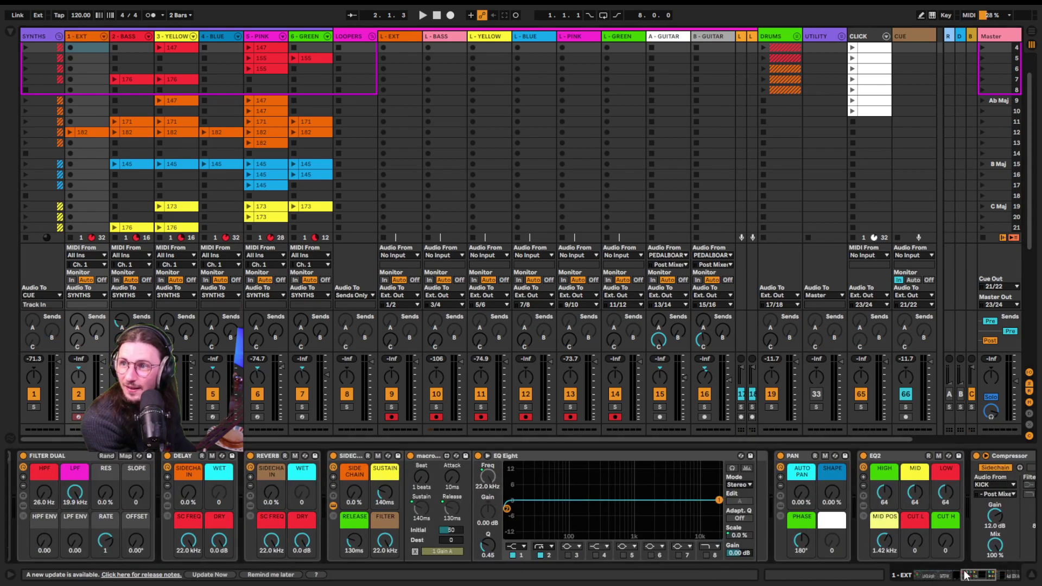
{"action": "left_click_drag", "start_coordinate": [980, 583], "coordinate": [887, 582]}
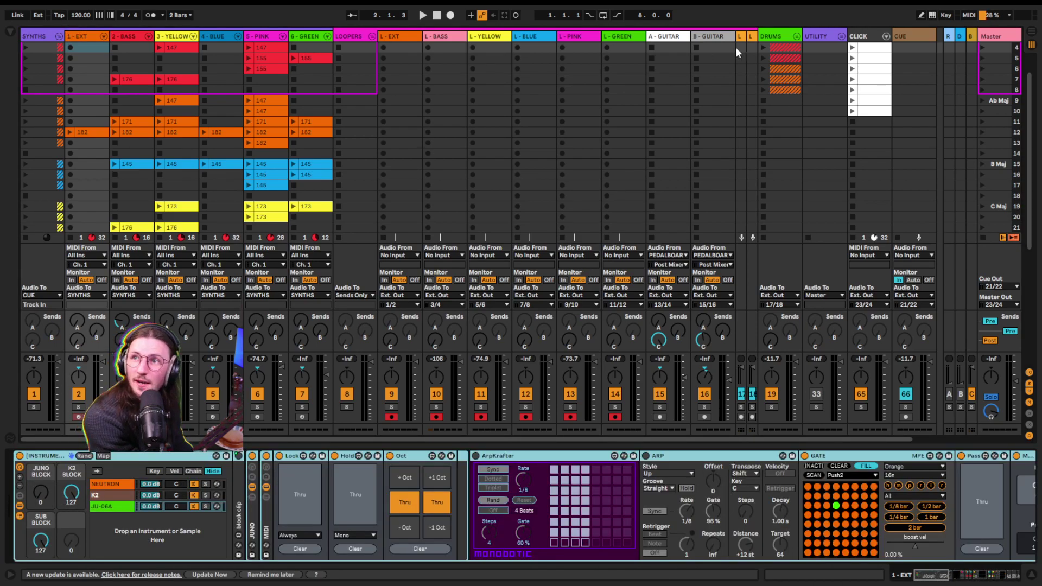
- Unfold the DRUMS group, highlight a block of synth clip slots in the A Maj section, and select the first clip on 1 - EXT
{"action": "left_click", "coordinate": [797, 36]}
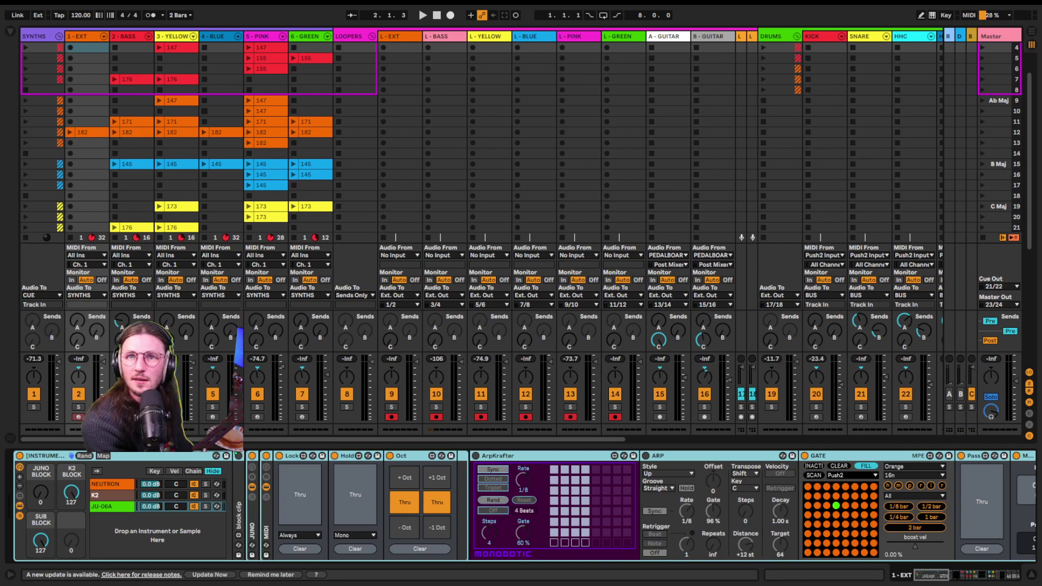
{"action": "left_click_drag", "start_coordinate": [81, 58], "coordinate": [211, 94]}
{"action": "scroll", "coordinate": [127, 56], "scroll_direction": "up", "scroll_amount": 3}
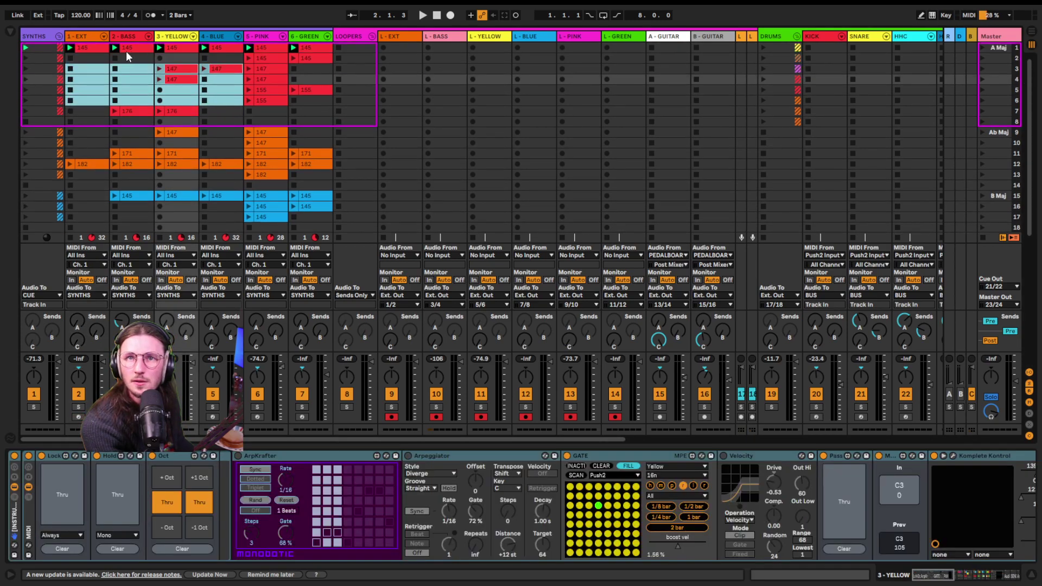
{"action": "left_click", "coordinate": [99, 61]}
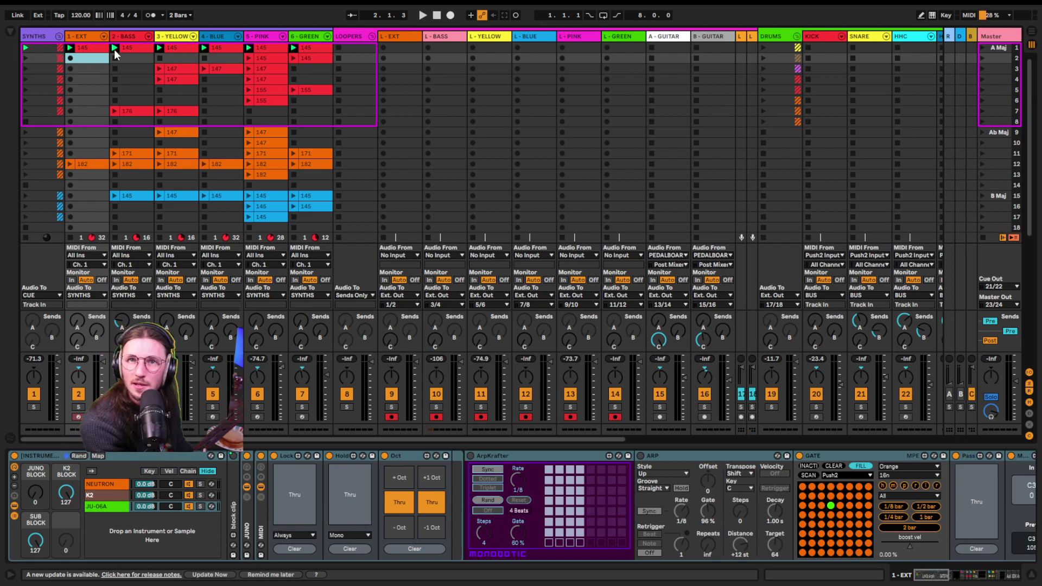
{"action": "key", "text": "Up"}
- Look through the colour-coded clips and key-named scenes from A Maj to G Maj, and select the synth clip slots of the G Maj section
{"action": "scroll", "coordinate": [330, 185], "scroll_direction": "down", "scroll_amount": 10}
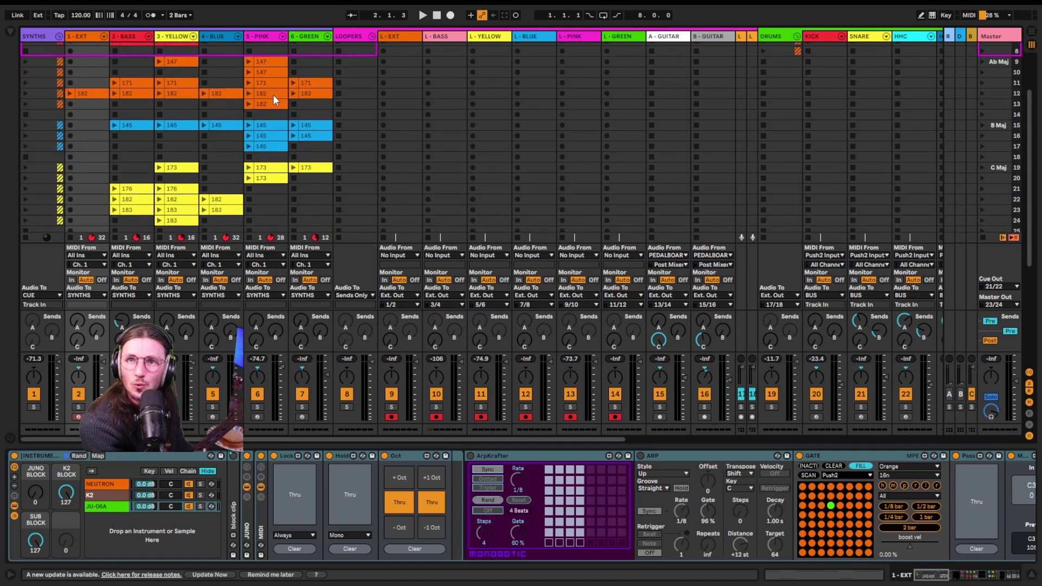
{"action": "scroll", "coordinate": [299, 92], "scroll_direction": "up", "scroll_amount": 10}
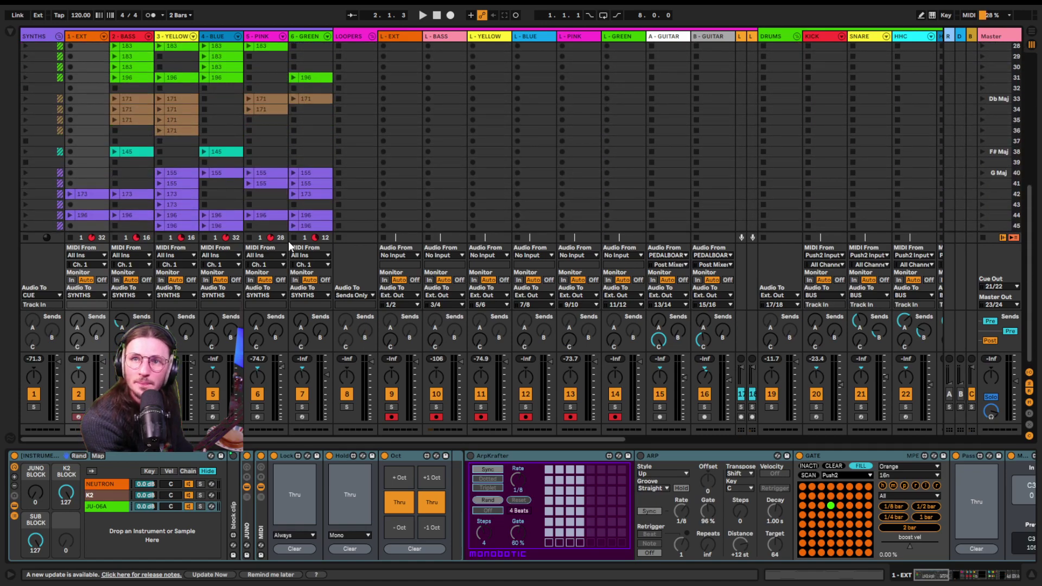
{"action": "scroll", "coordinate": [304, 186], "scroll_direction": "down", "scroll_amount": 10}
{"action": "scroll", "coordinate": [302, 187], "scroll_direction": "up", "scroll_amount": 10}
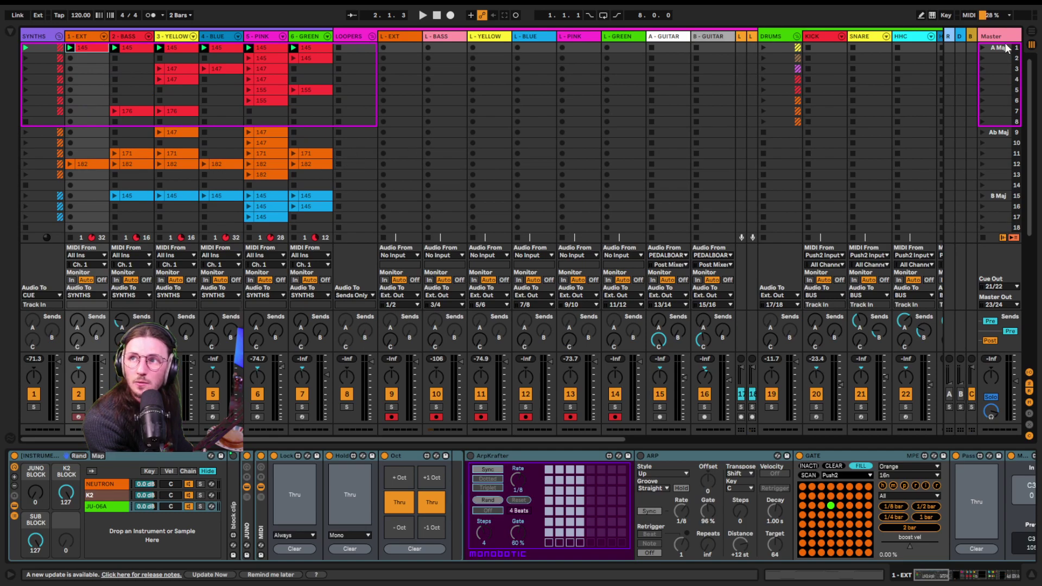
{"action": "scroll", "coordinate": [1003, 135], "scroll_direction": "down", "scroll_amount": 8}
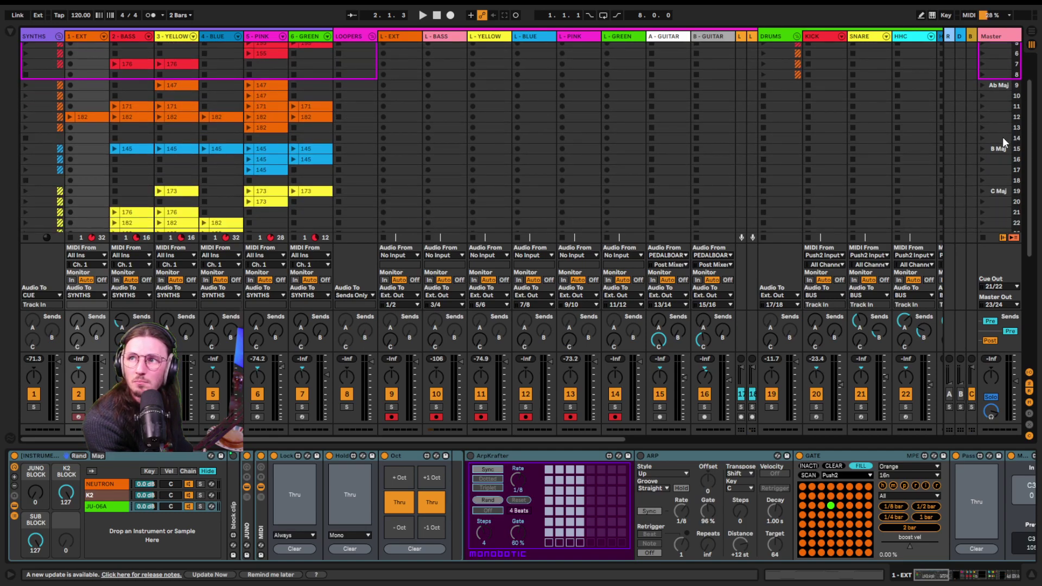
{"action": "scroll", "coordinate": [1008, 179], "scroll_direction": "down", "scroll_amount": 6}
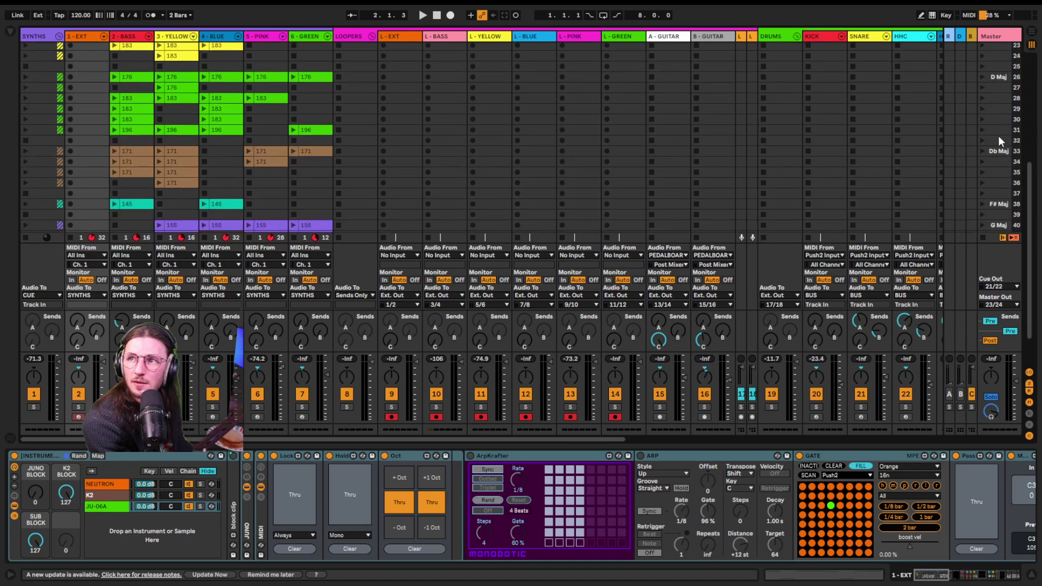
{"action": "scroll", "coordinate": [1008, 171], "scroll_direction": "down", "scroll_amount": 1}
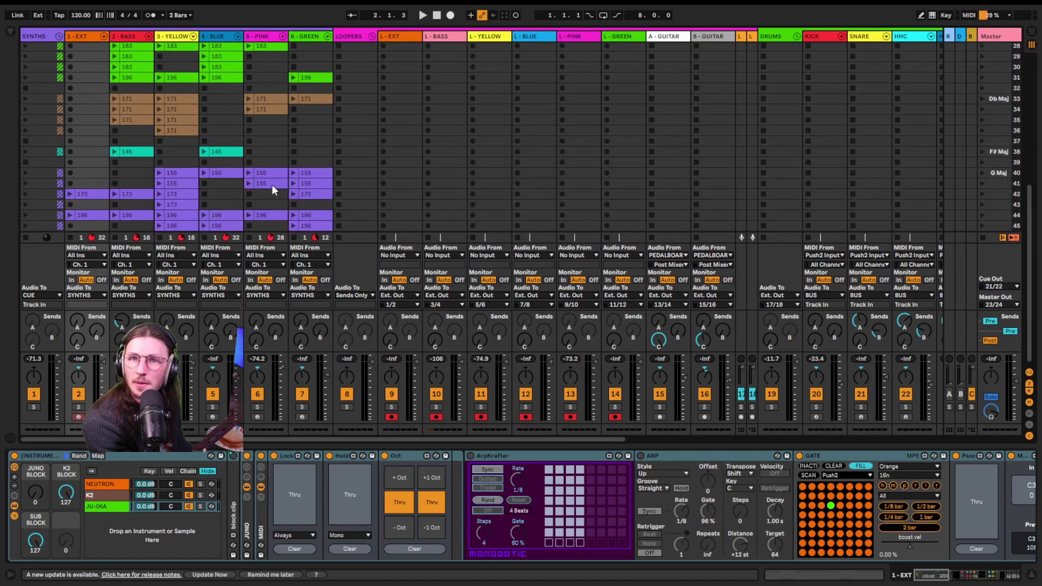
{"action": "left_click_drag", "start_coordinate": [76, 172], "coordinate": [305, 238]}
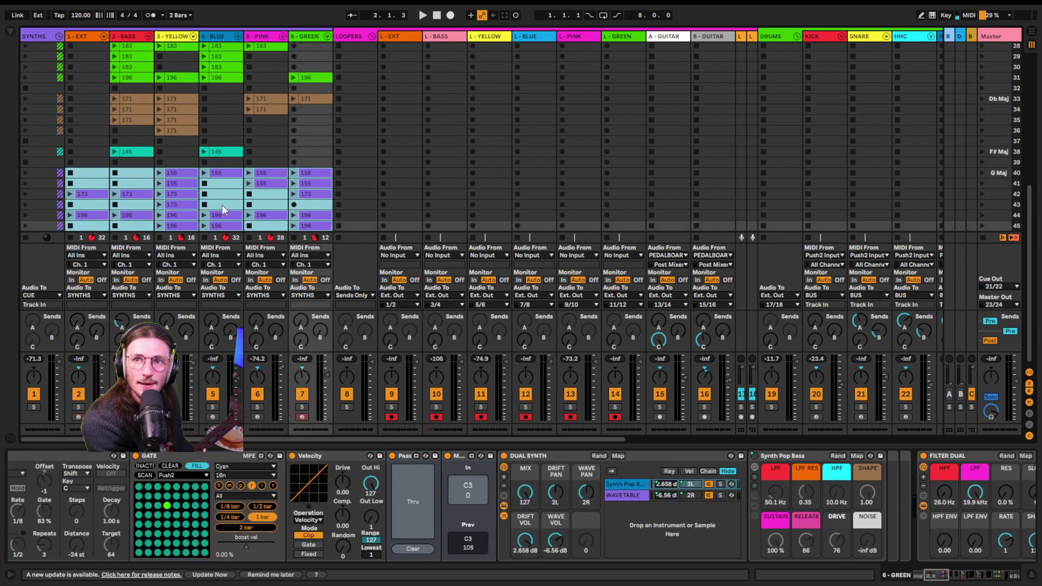